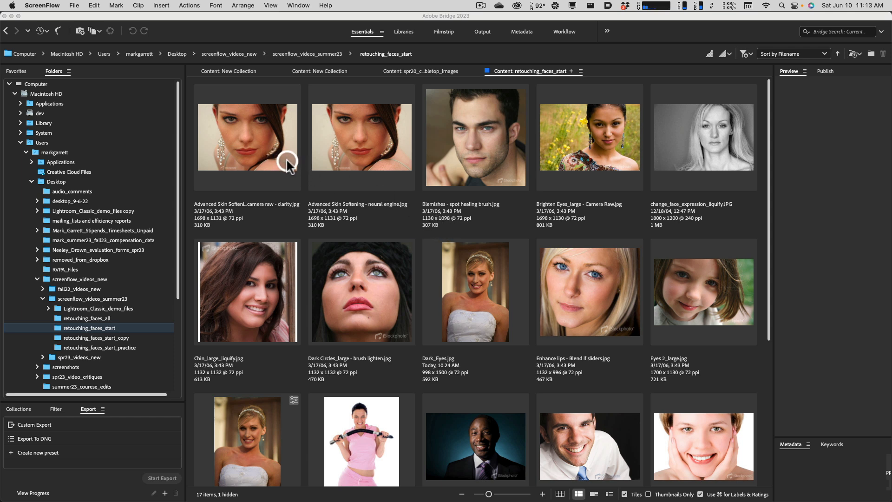
Open "Advanced Skin Softening - camera raw - clarity.jpg" in Camera Raw.
click(360, 170)
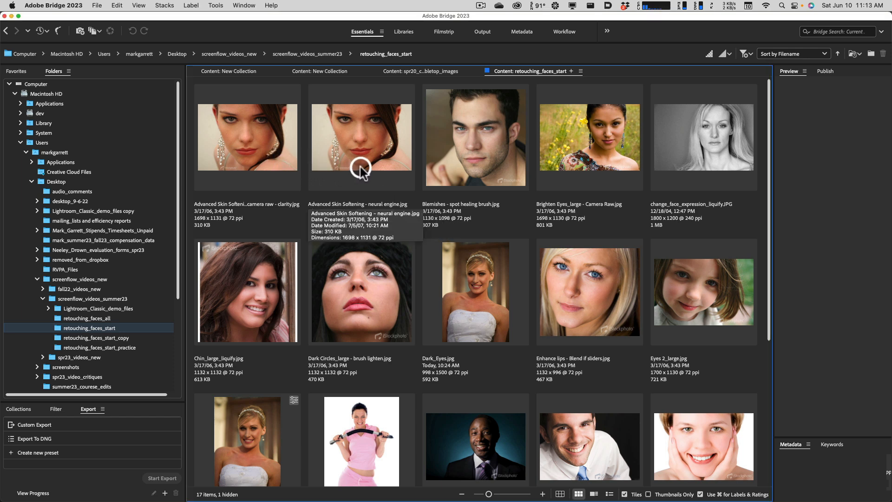
click(295, 156)
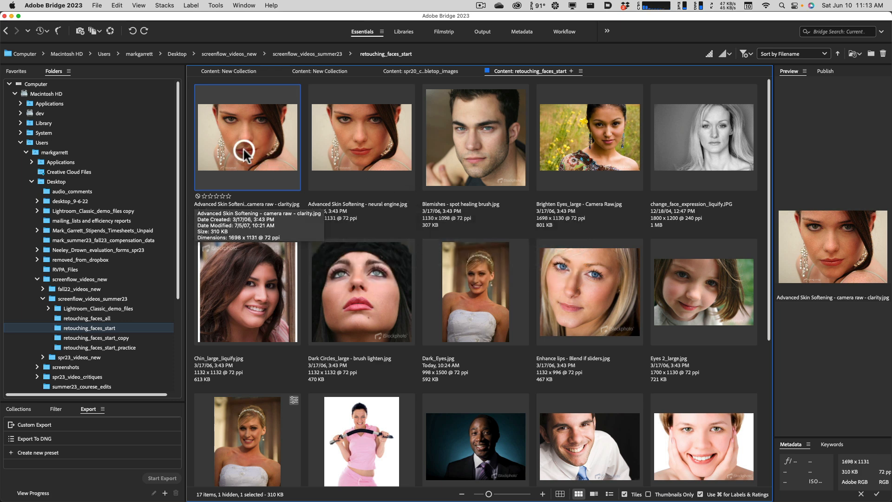
right_click(261, 145)
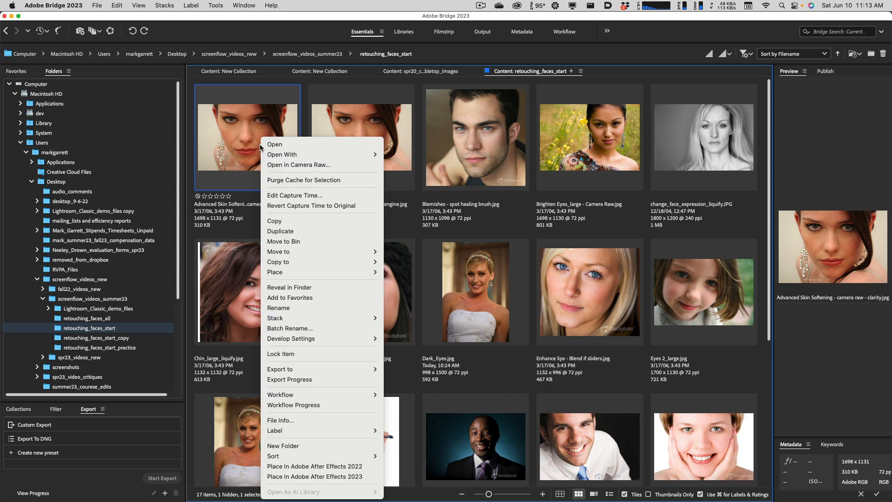
click(240, 153)
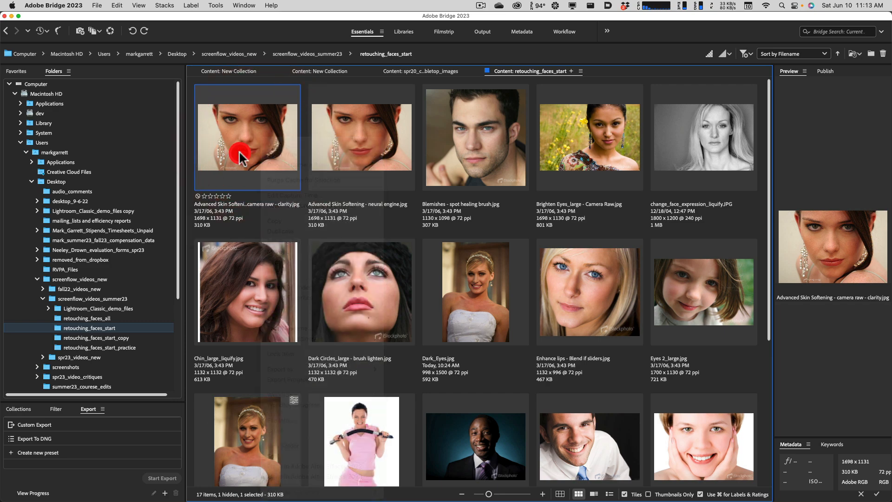
right_click(245, 141)
click(292, 165)
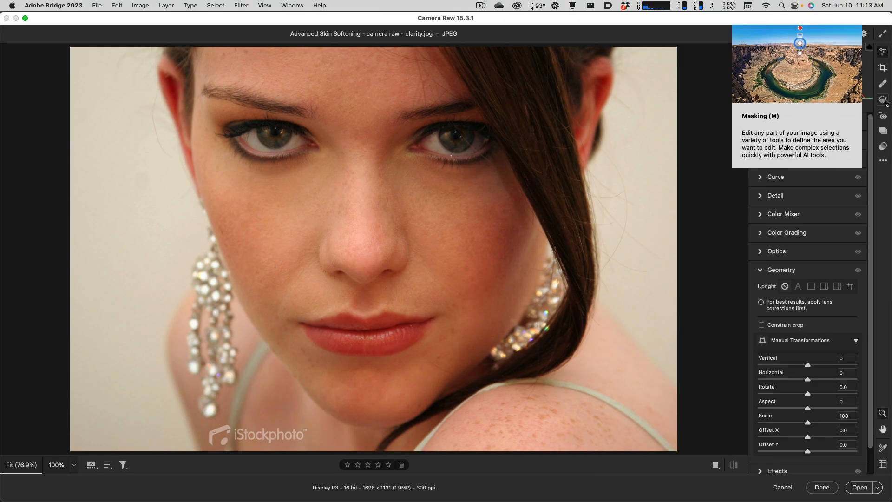
Create a people mask for Person 1 that covers only the facial skin.
click(883, 100)
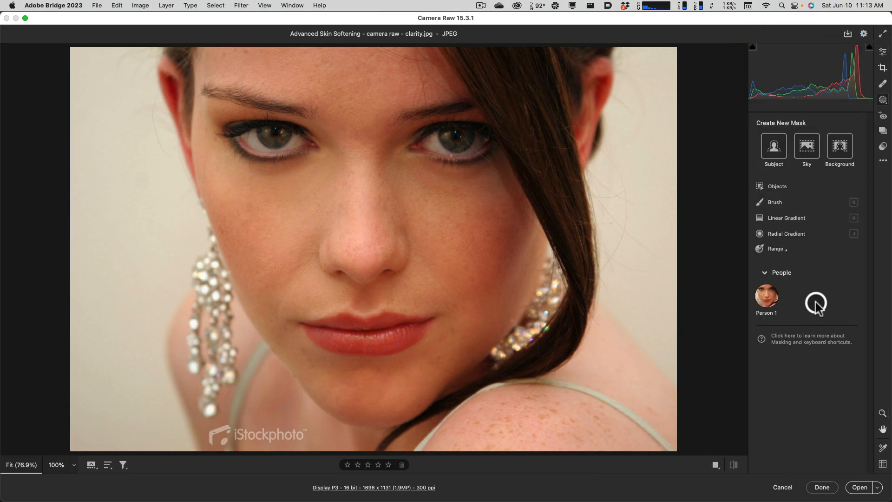
click(768, 300)
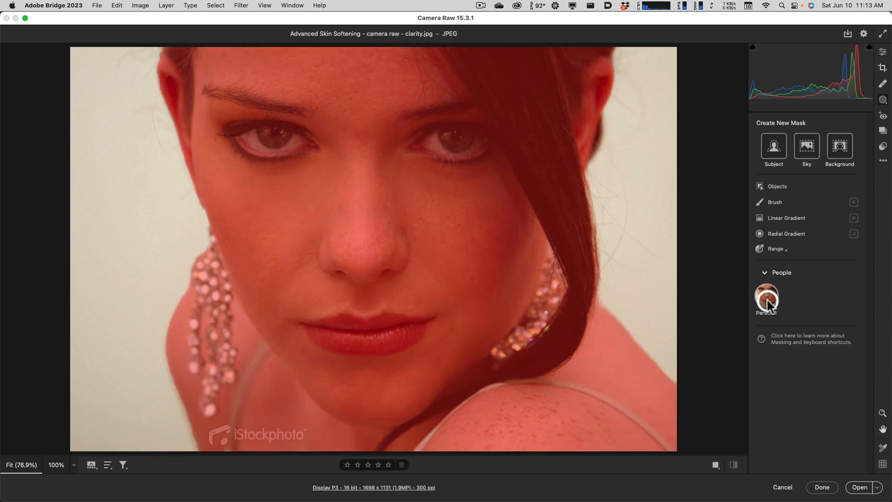
click(768, 303)
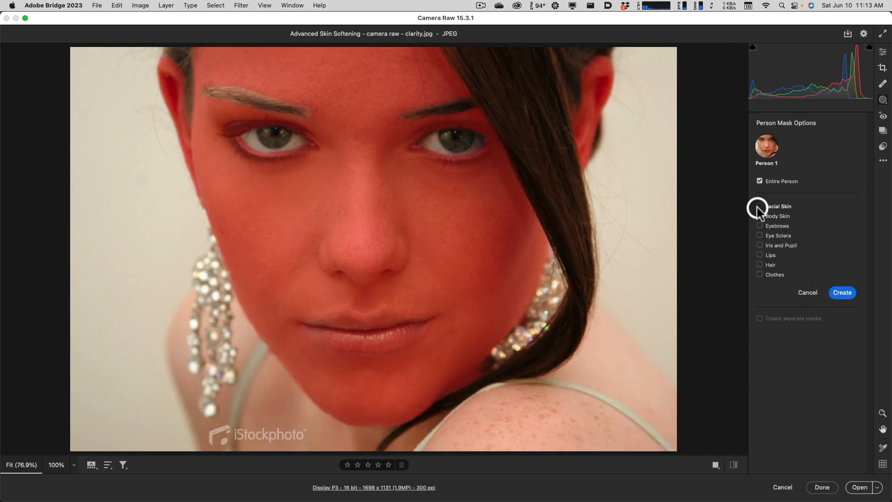
click(759, 206)
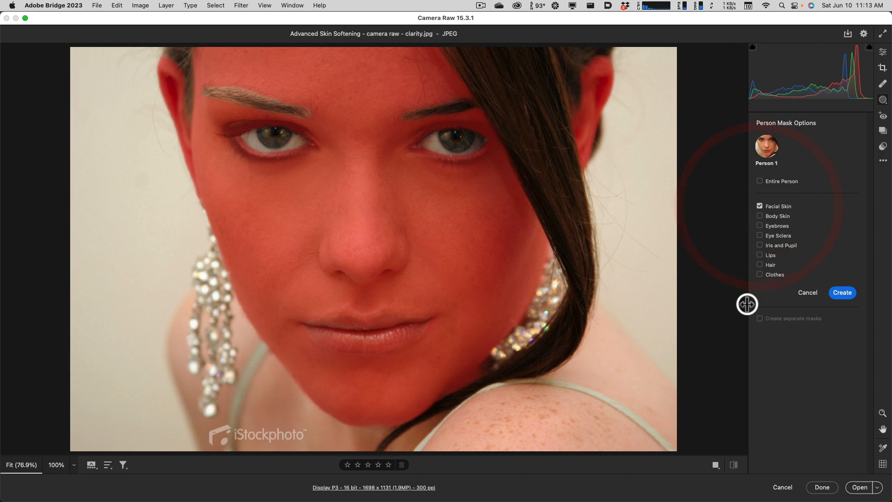
click(842, 293)
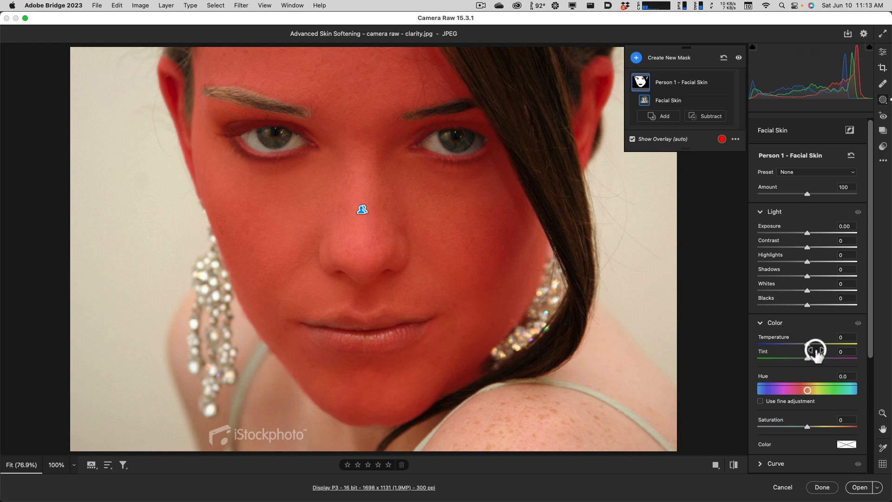
Soften the masked facial skin with Clarity -56, compare it with the original, and finish the Camera Raw edit.
drag(866, 299, 866, 415)
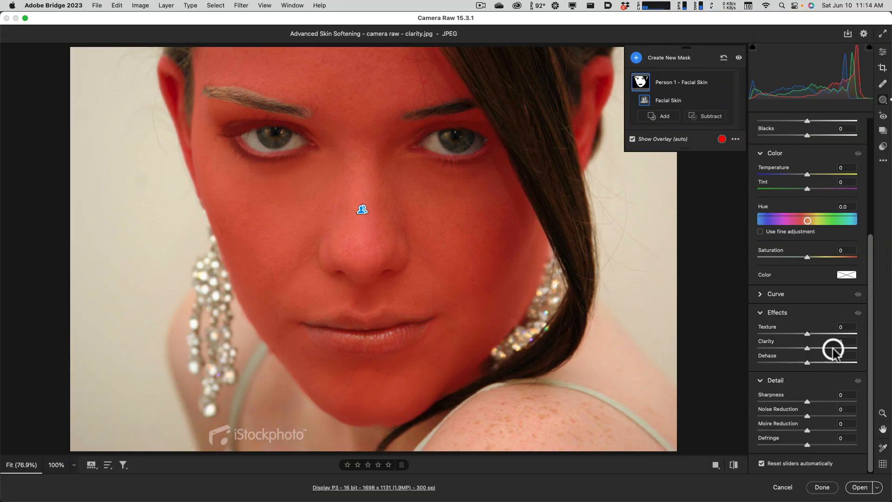
drag(807, 351, 779, 350)
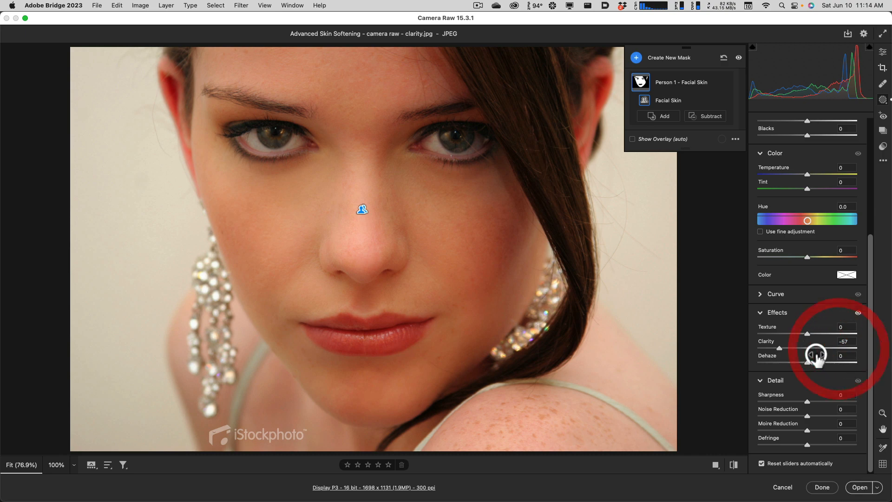
key(p)
key(p)
key(p)
key(p)
key(p)
key(p)
mouse_move(780, 347)
mouse_down()
mouse_move(756, 351)
mouse_move(790, 349)
mouse_move(780, 349)
mouse_up()
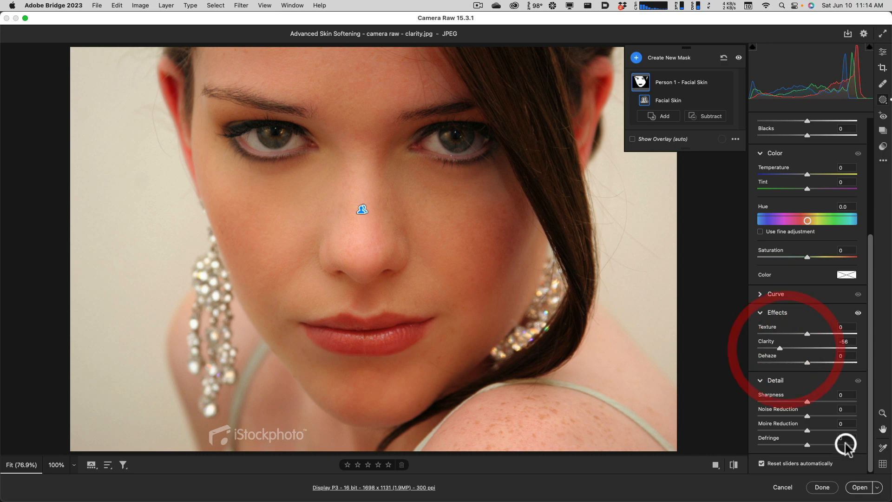
click(821, 487)
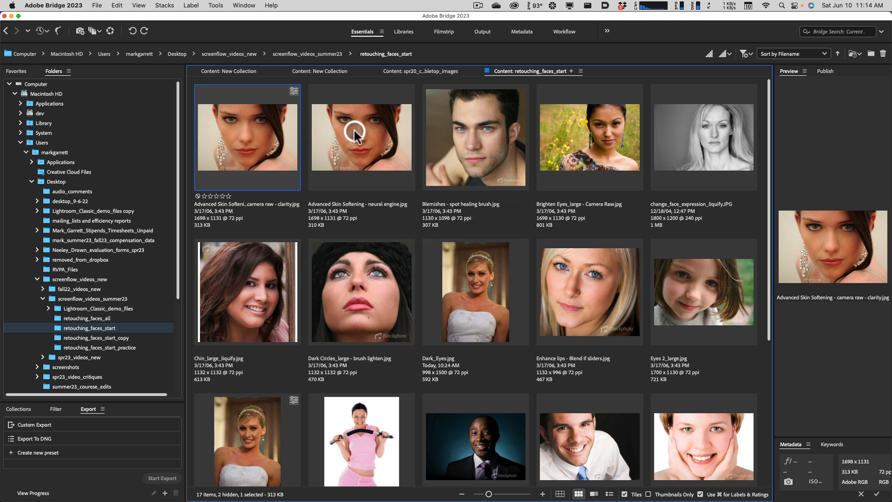
Open "Advanced Skin Softening - neural engine.jpg" in Photoshop and enable the Skin Smoothing neural filter.
double_click(351, 165)
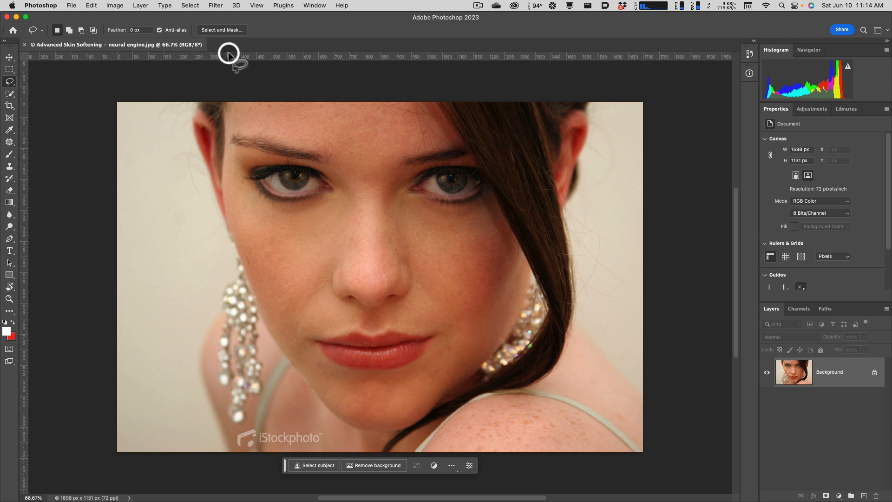
click(215, 5)
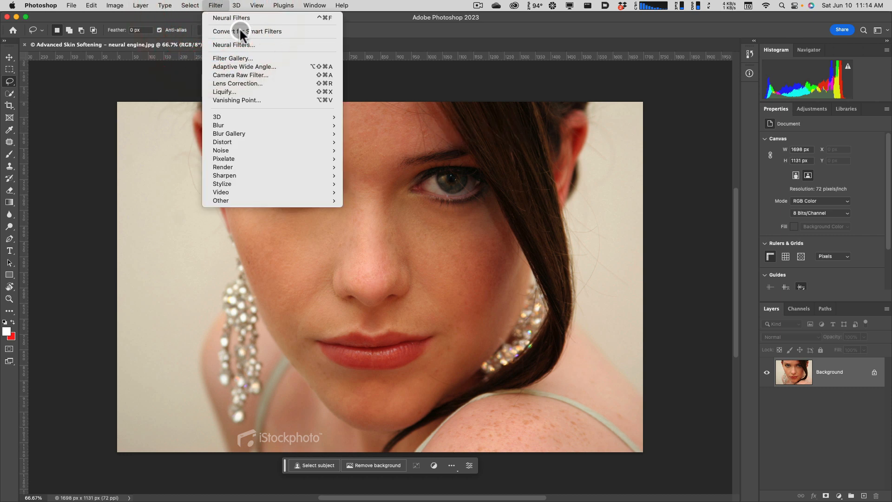
click(246, 45)
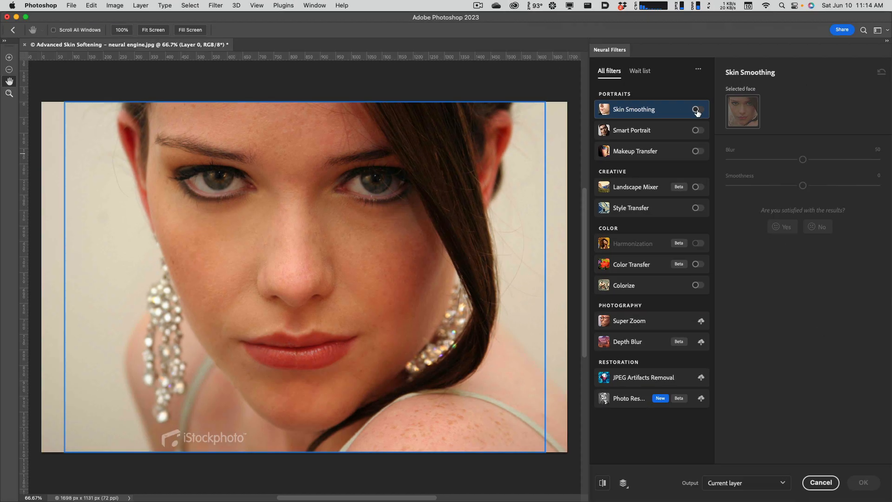
click(697, 110)
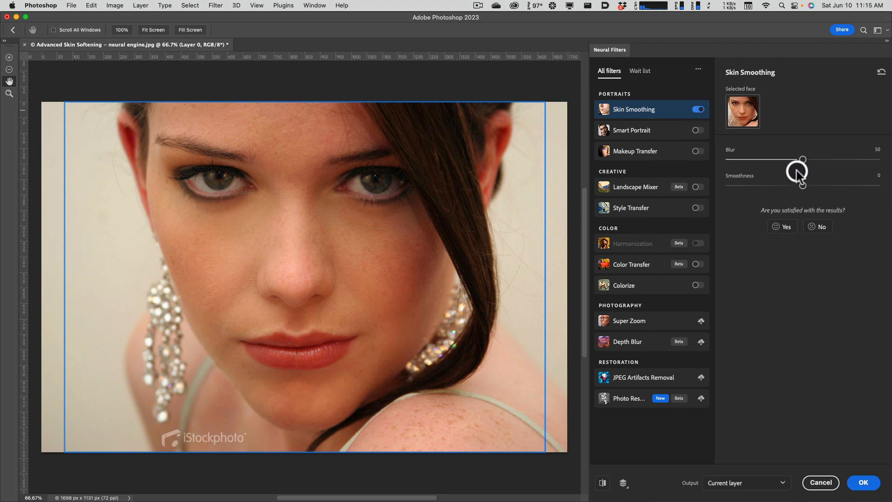
Try Skin Smoothing with Blur 30 and Smoothness +36 and compare the face with and without the filter.
drag(802, 159, 856, 185)
drag(783, 159, 773, 159)
click(698, 110)
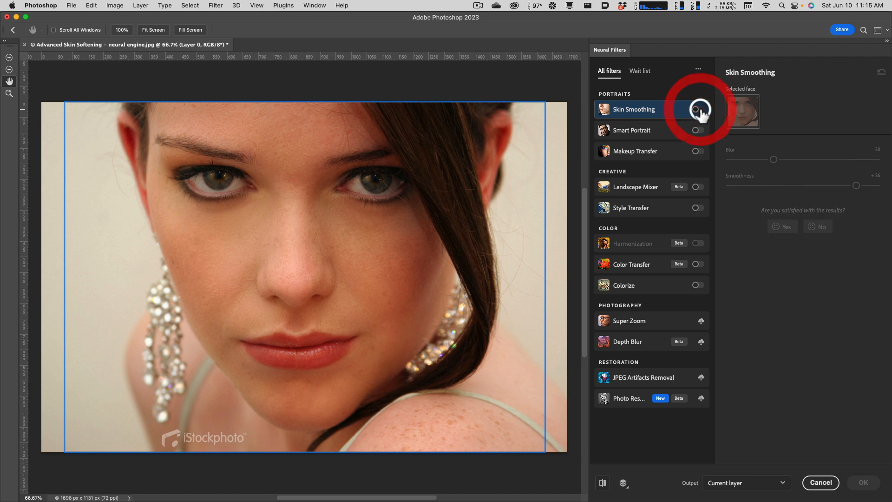
click(700, 111)
click(699, 110)
click(699, 110)
Set Skin Smoothing to Blur 11 and Smoothness +43, compare before and after, and apply it to the current layer.
click(774, 160)
drag(773, 160, 746, 159)
drag(856, 185, 869, 186)
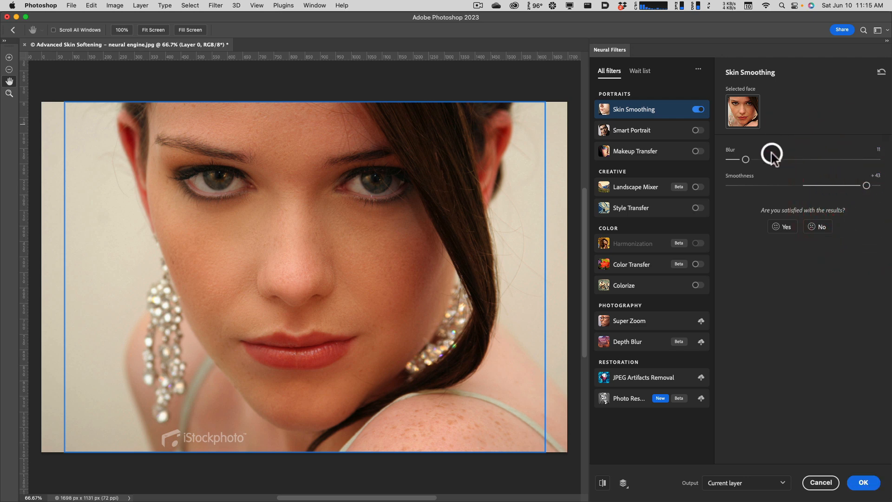
click(698, 111)
click(698, 110)
click(698, 110)
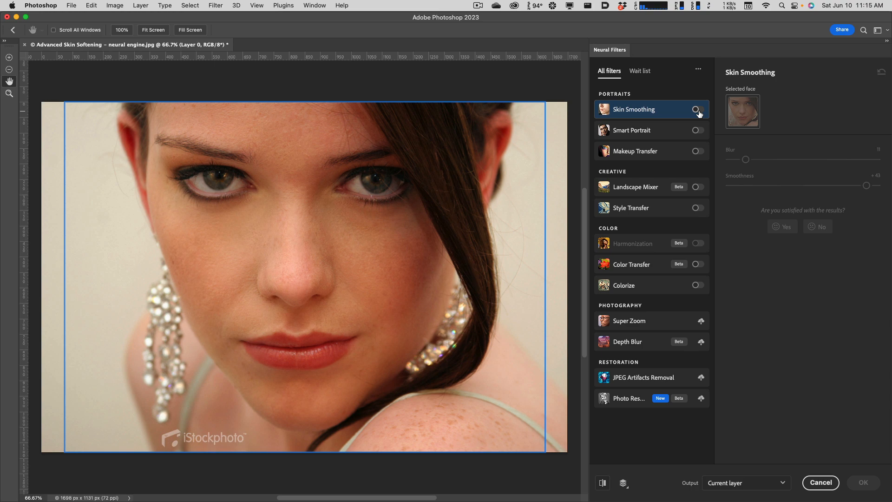
click(698, 110)
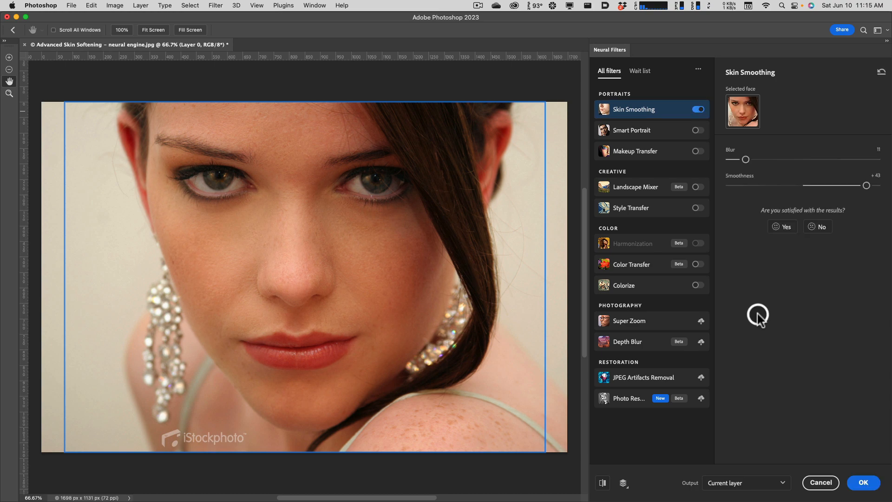
click(863, 482)
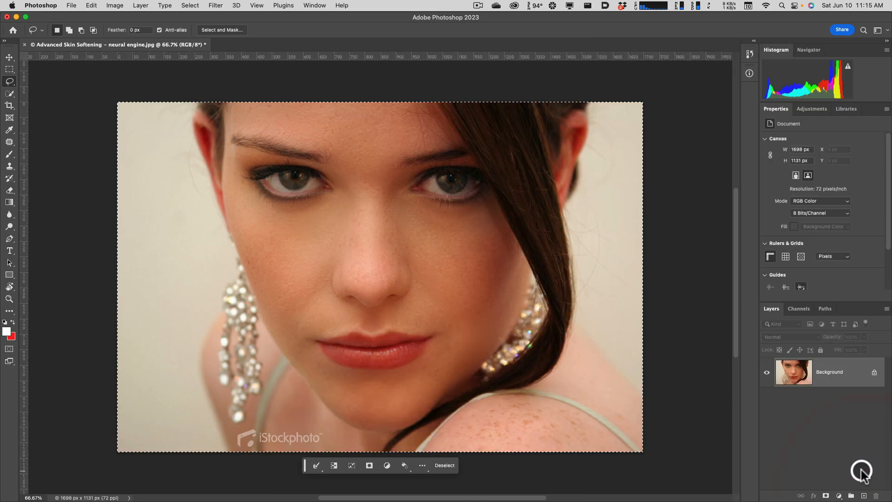
click(799, 377)
click(800, 377)
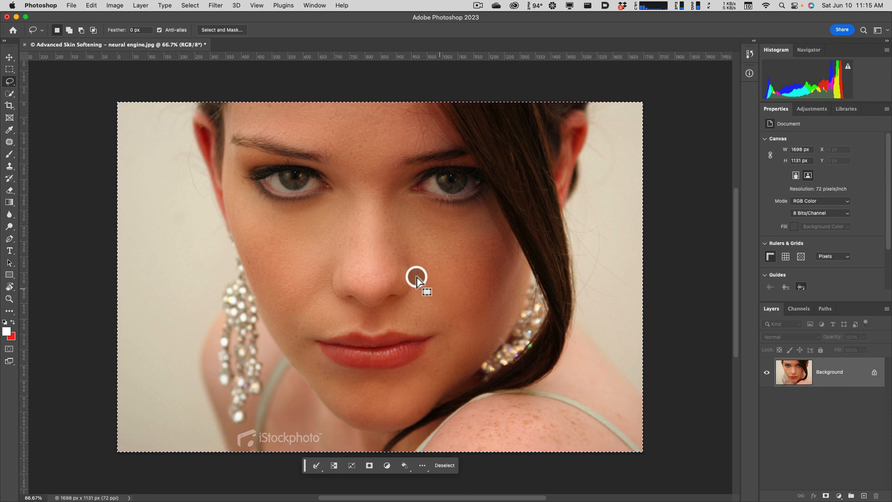
Switch to Adobe Bridge and open "Blemishes - spot healing brush.jpg" in Photoshop.
key(ctrl+Up)
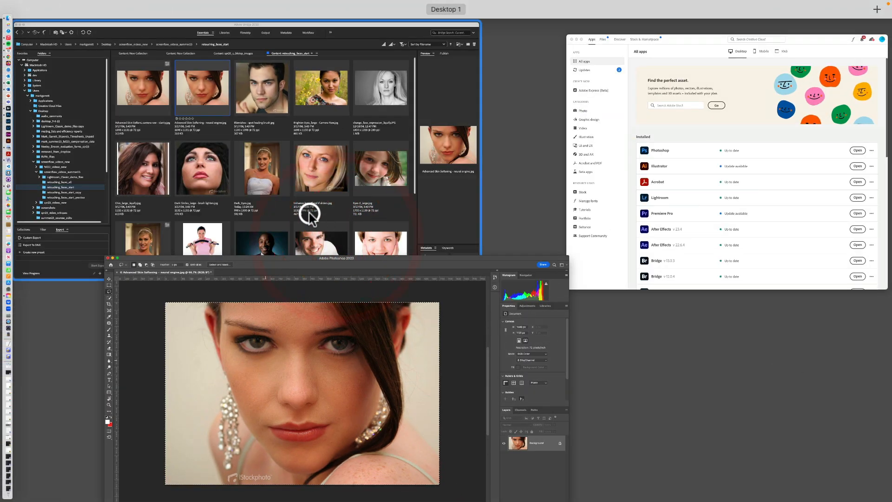
click(309, 215)
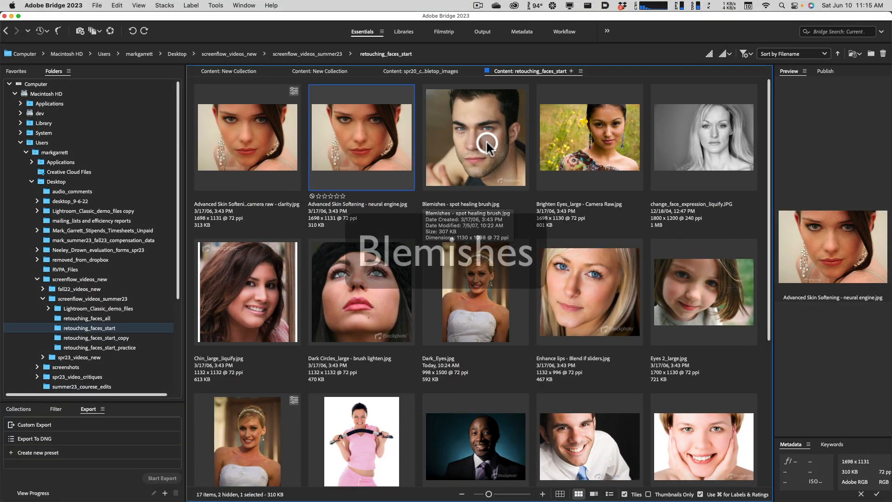
click(471, 146)
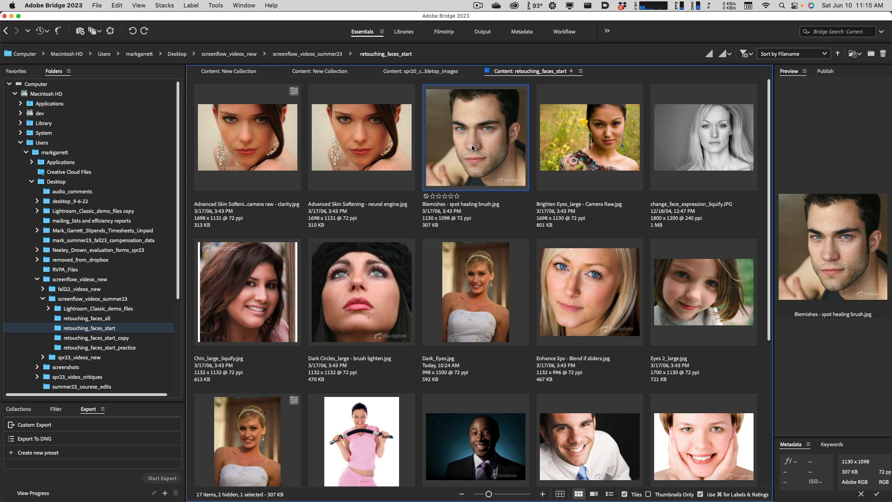
click(474, 147)
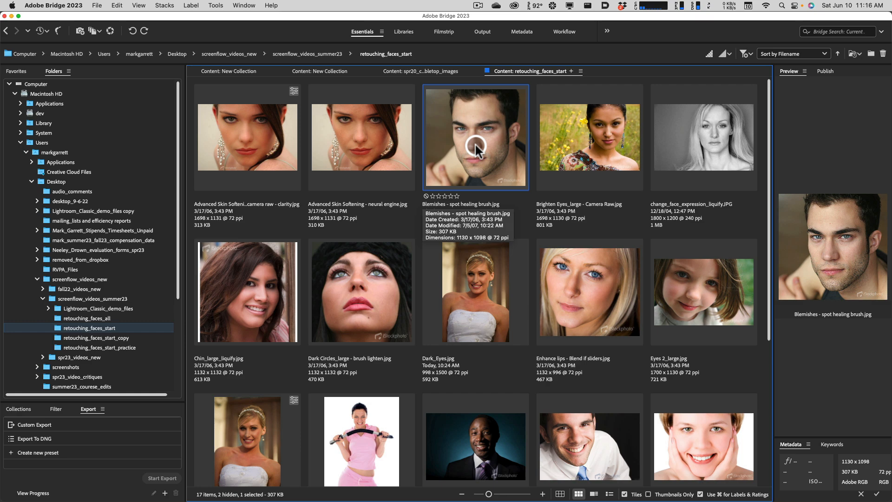
double_click(477, 144)
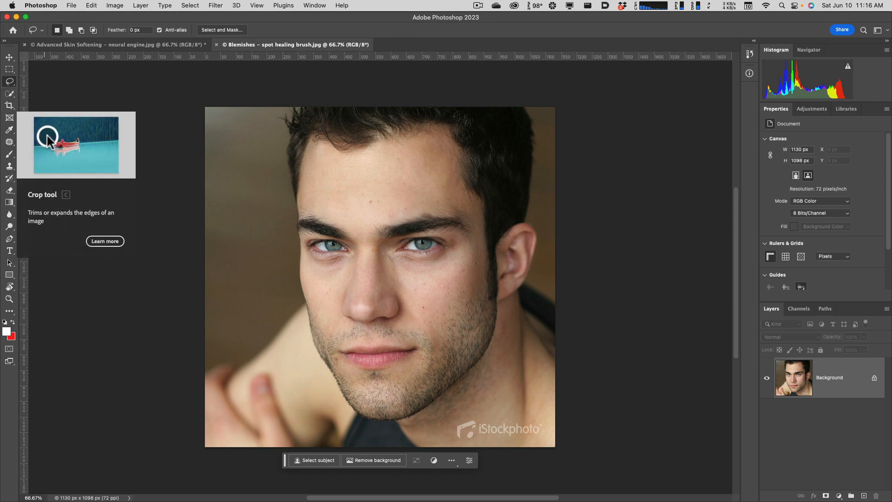
Remove the mole in the middle of the man's forehead using the Spot Healing Brush at size 20.
key(super+equal)
key(super+equal)
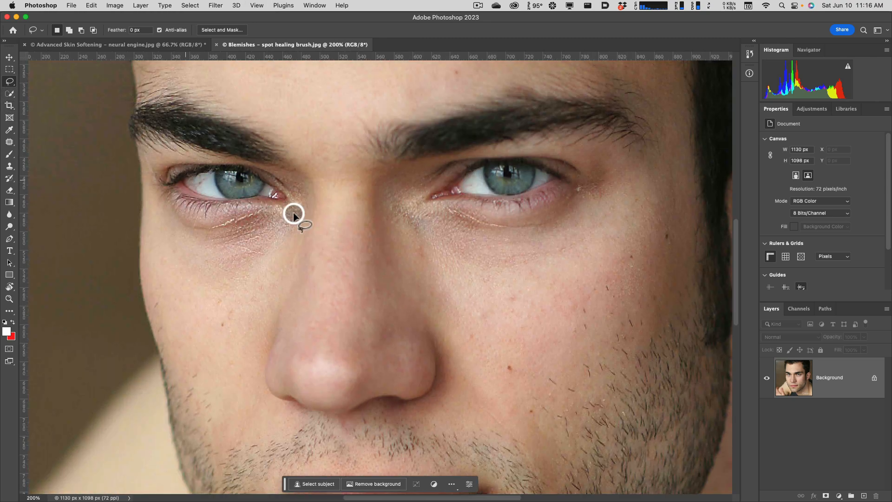
key(super+minus)
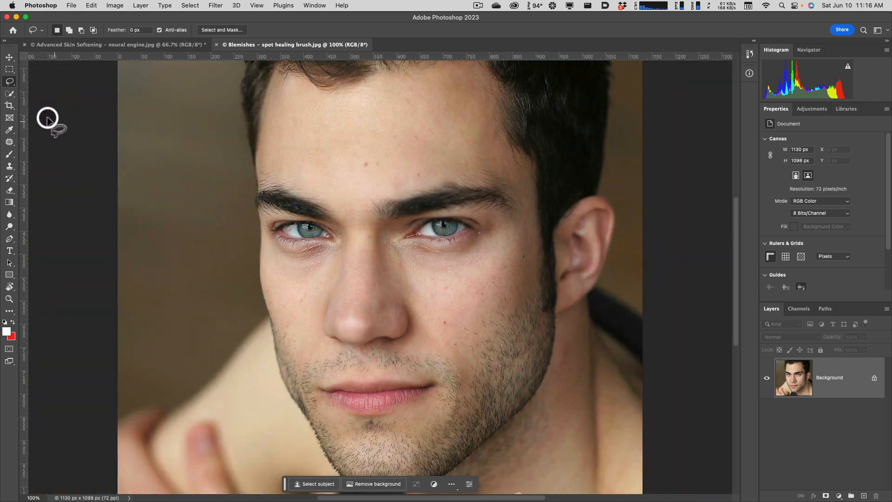
click(9, 142)
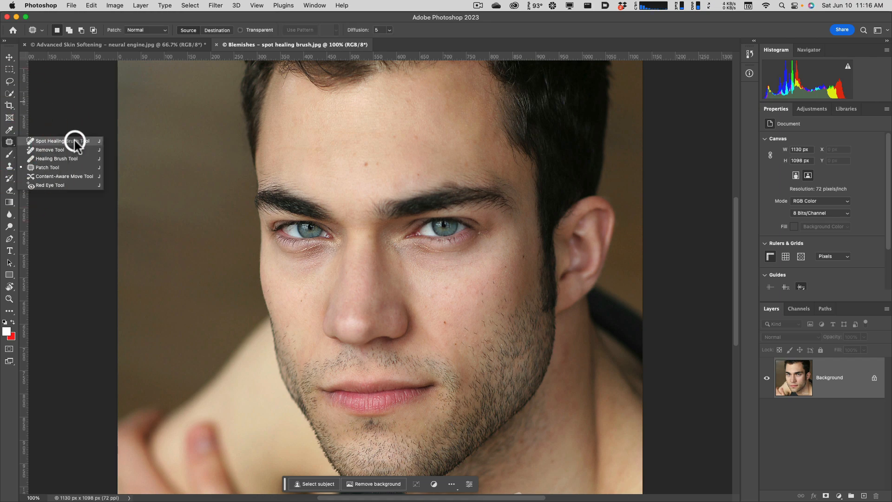
click(75, 140)
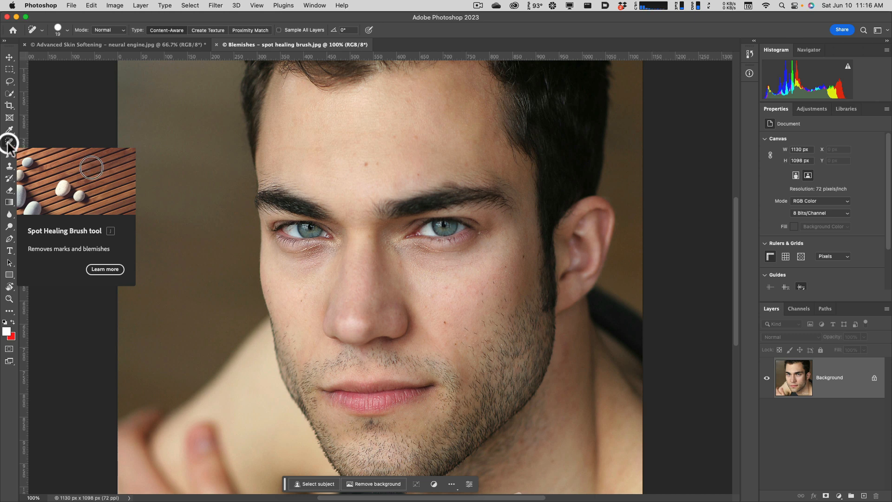
click(9, 142)
click(59, 139)
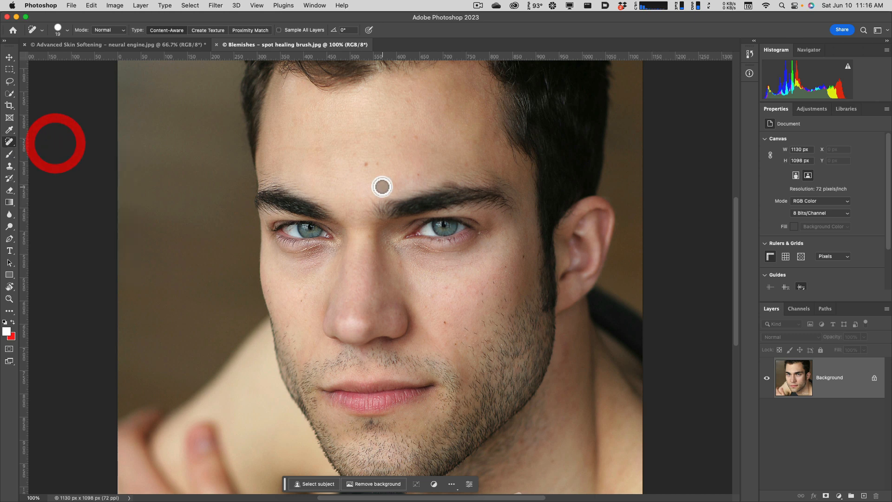
key(bracketleft)
click(366, 166)
key(bracketleft)
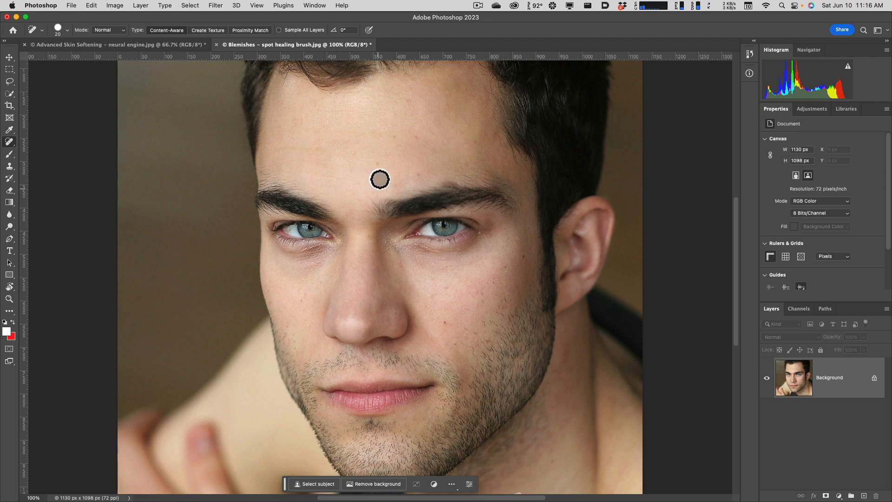
Remove the small blemishes from the man's forehead and both cheeks using the Spot Healing Brush.
click(377, 162)
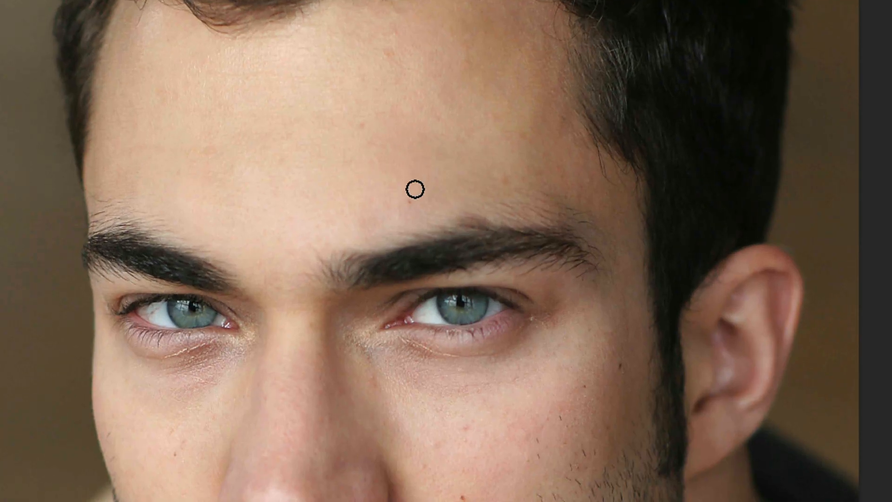
click(409, 201)
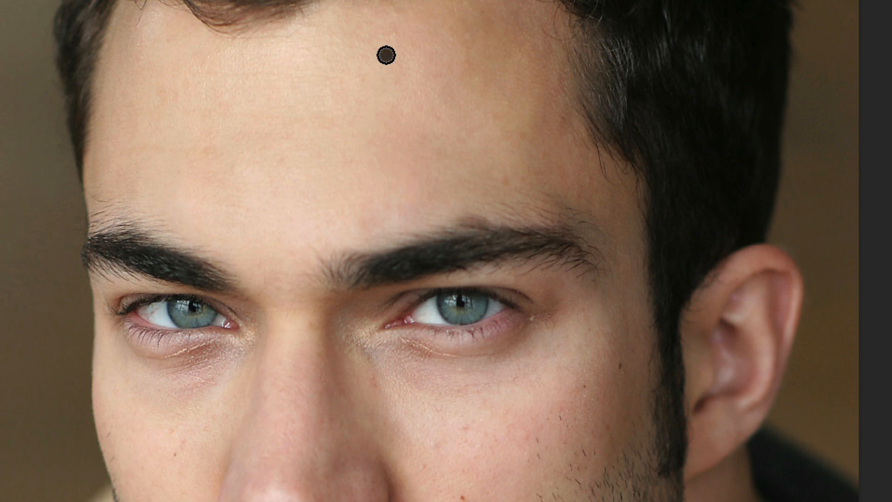
drag(379, 404, 410, 219)
click(490, 320)
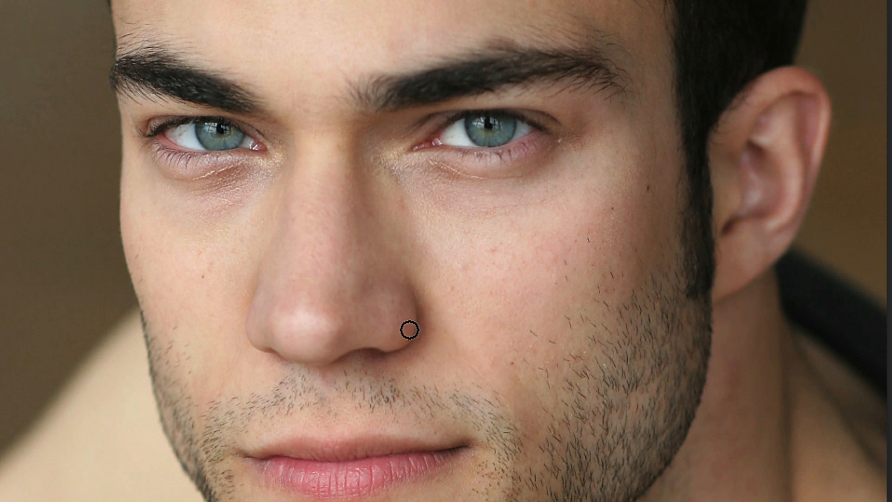
click(207, 278)
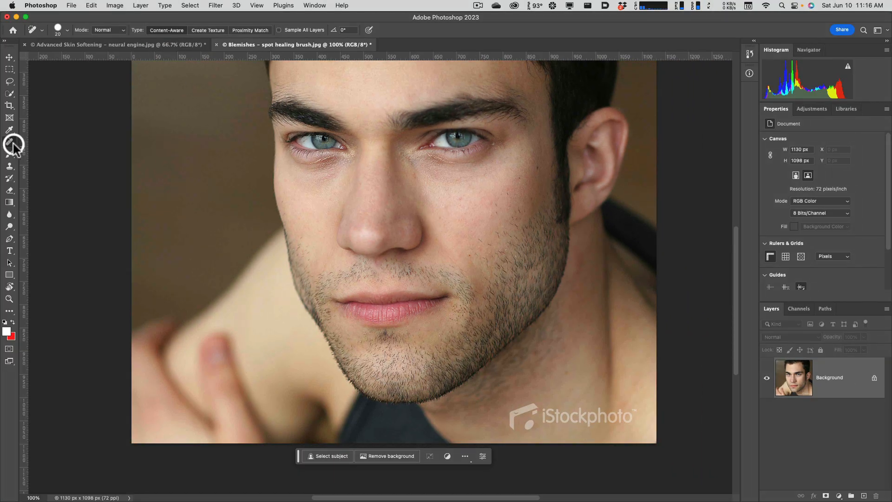
right_click(14, 146)
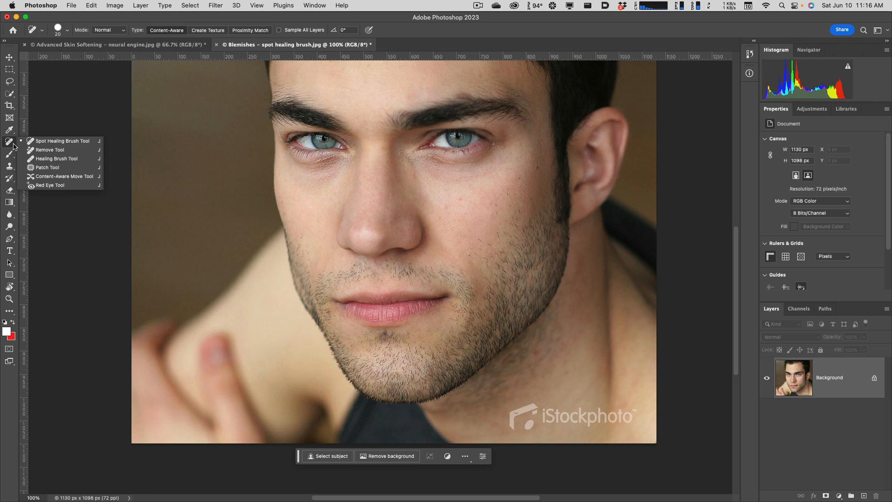
click(45, 149)
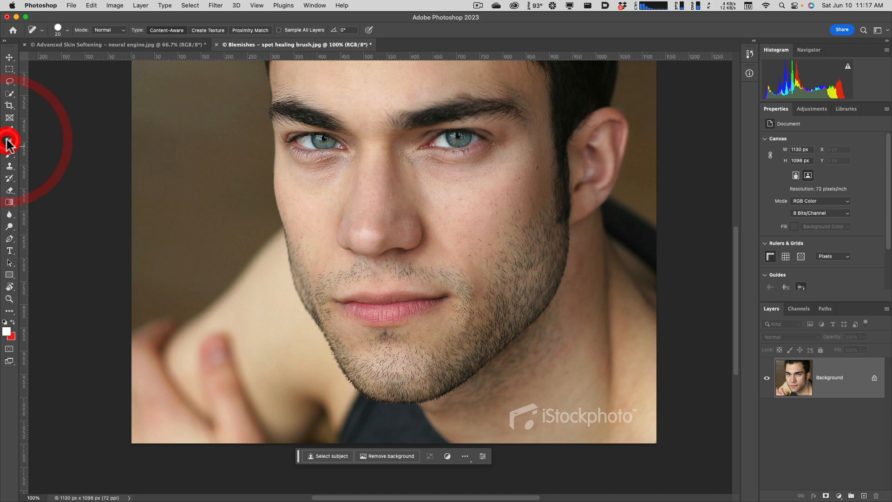
Switch to Adobe Bridge and open "Brighten Eyes_large - Camera Raw.jpg" in Camera Raw.
middle_click(225, 149)
click(345, 122)
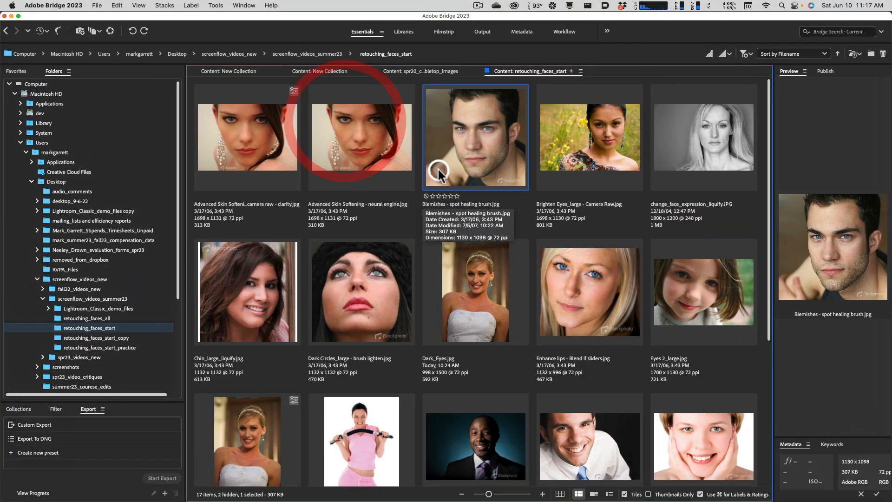
click(581, 150)
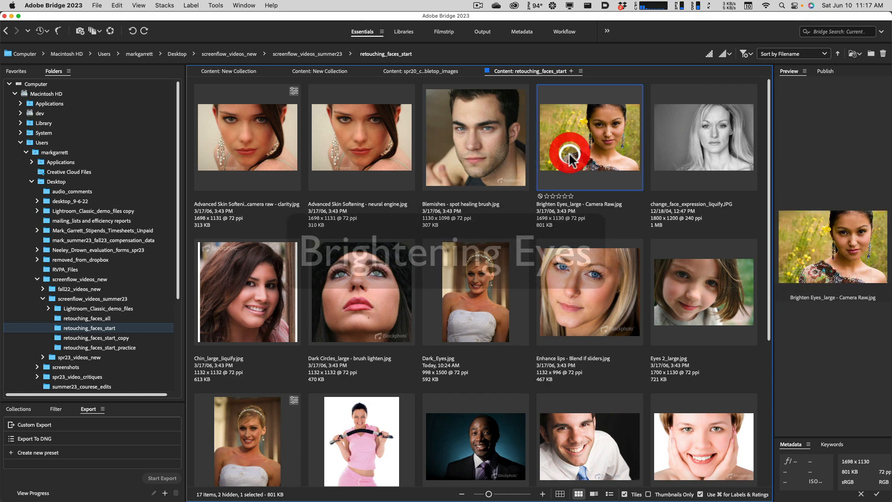
right_click(593, 145)
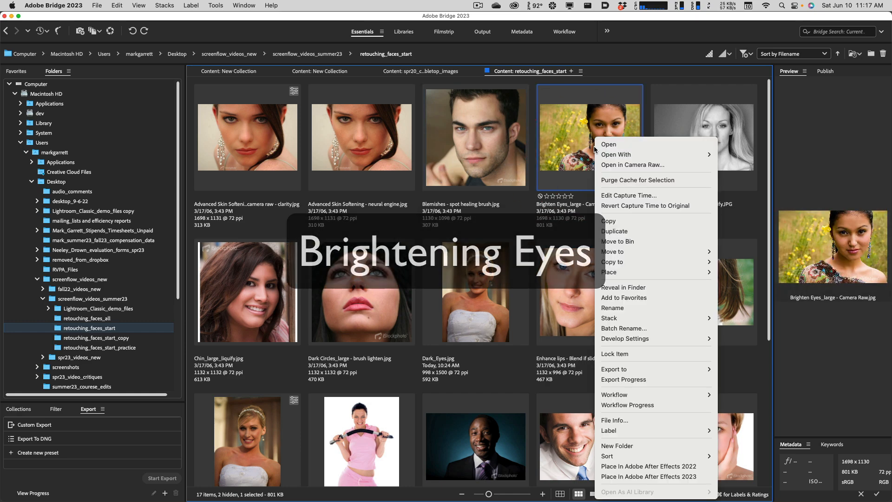
click(619, 163)
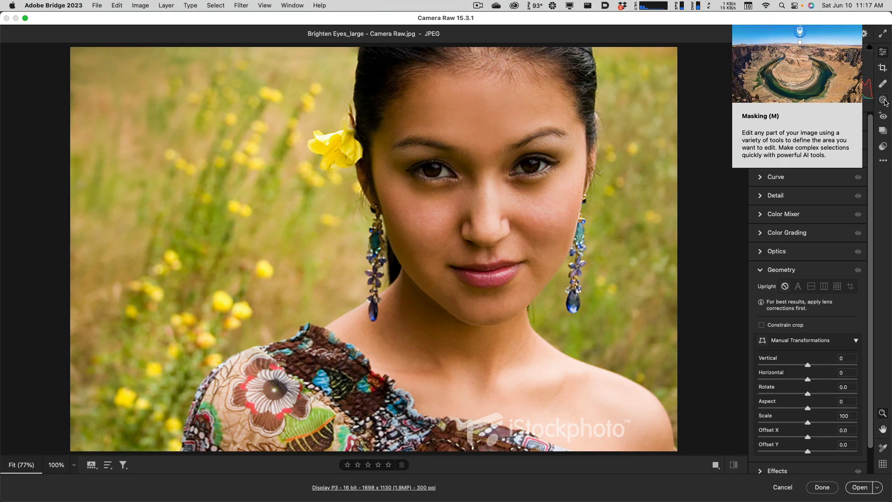
Create a people mask for Person 1 covering only the Eye Sclera.
click(884, 101)
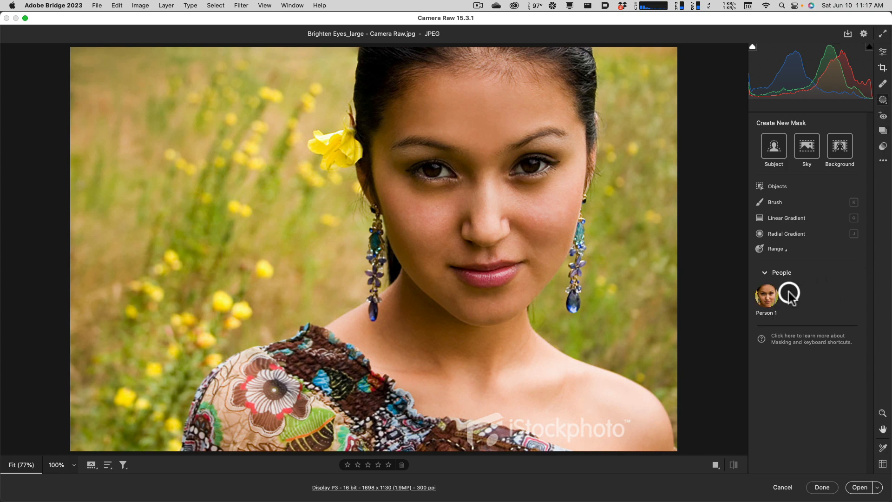
click(771, 299)
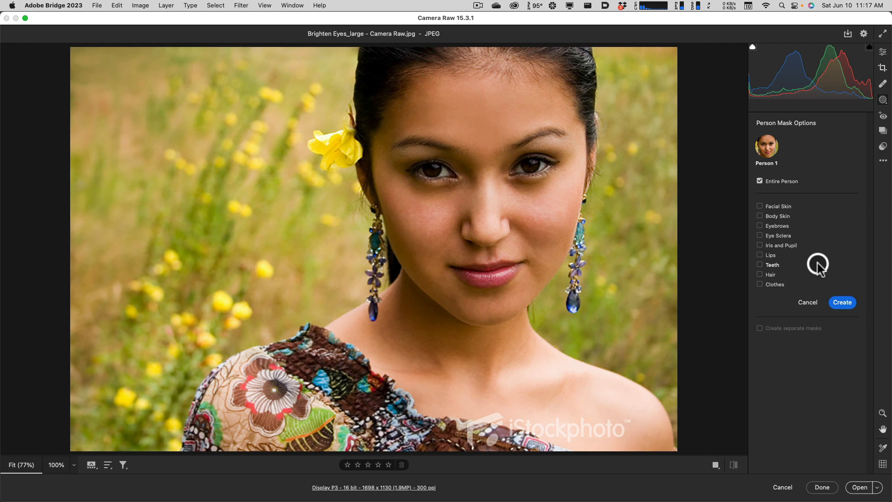
click(760, 235)
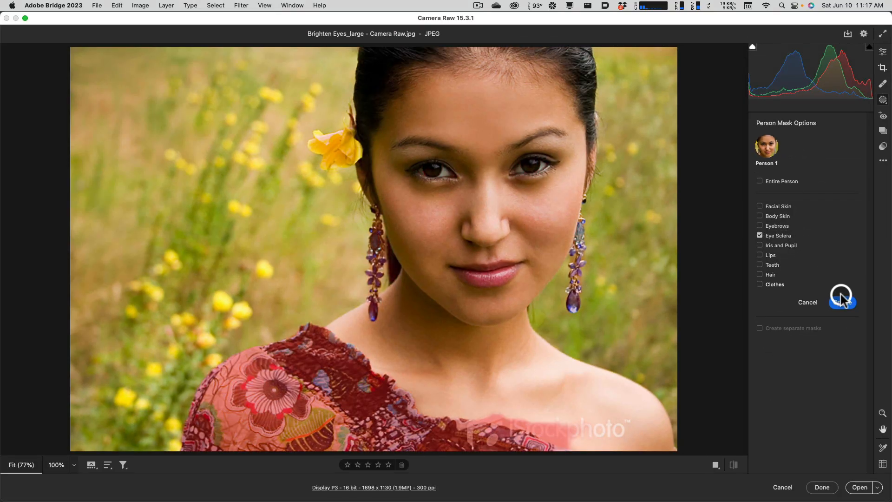
click(842, 300)
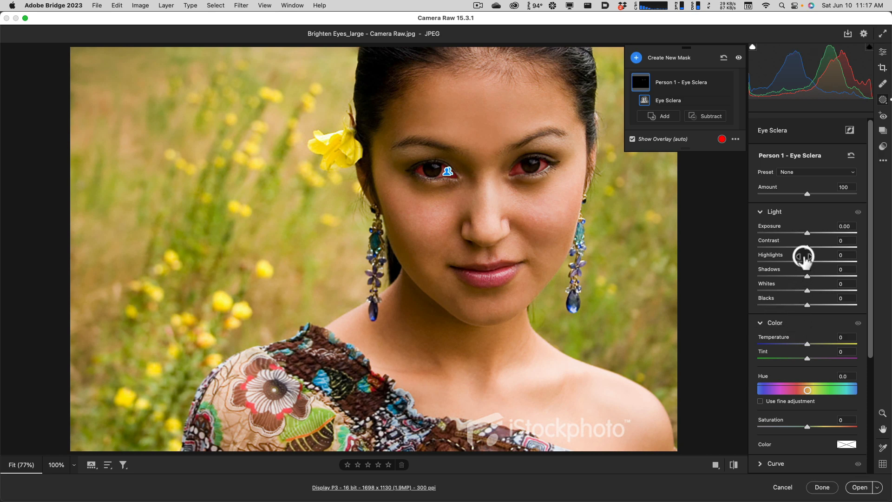
Brighten the eye whites by setting the Eye Sclera mask's Exposure to +0.55 and Saturation to -22.
drag(807, 233, 812, 235)
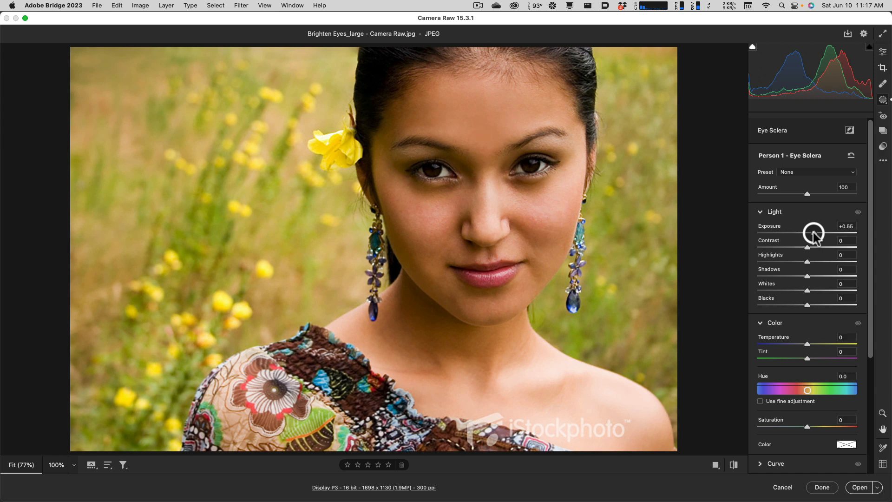
drag(814, 233, 813, 233)
scroll(813, 414, down, 1)
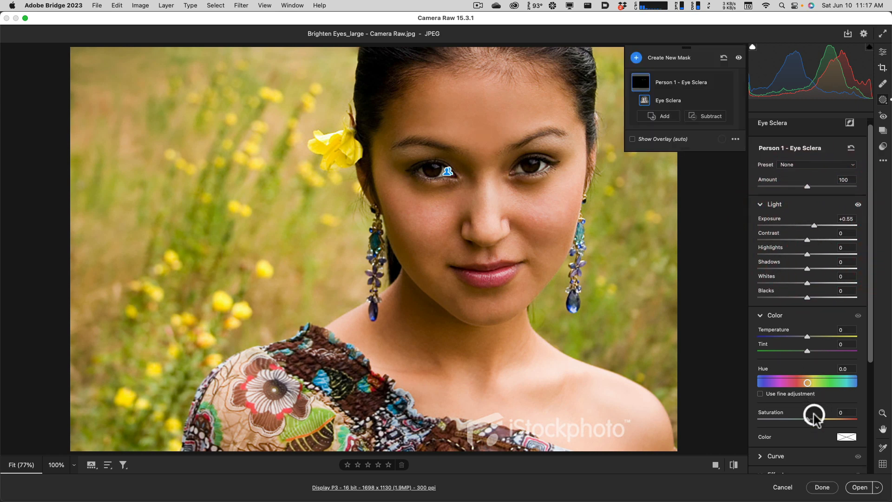
drag(807, 420, 795, 420)
click(796, 420)
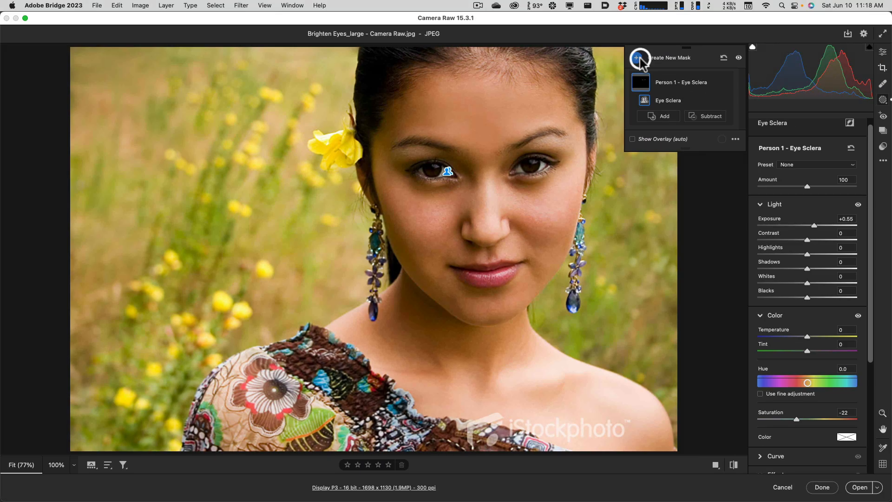
Create a second people mask for Person 1 covering only the Iris and Pupil.
click(638, 59)
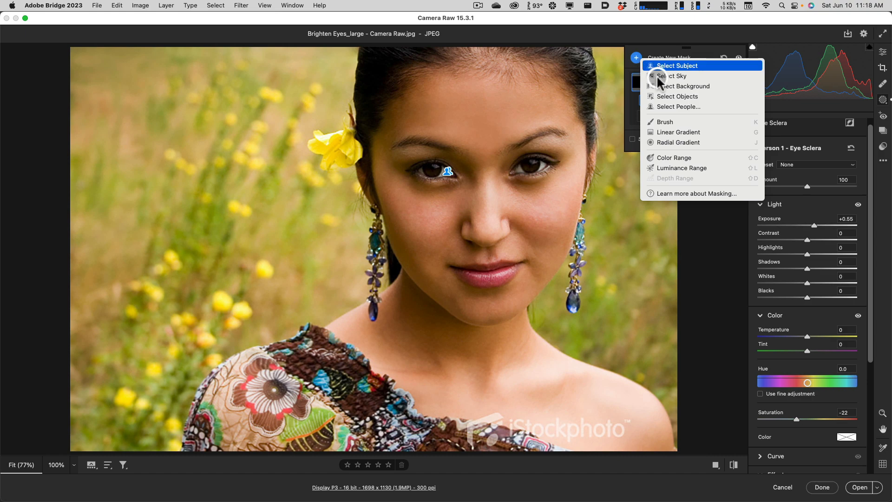
click(676, 107)
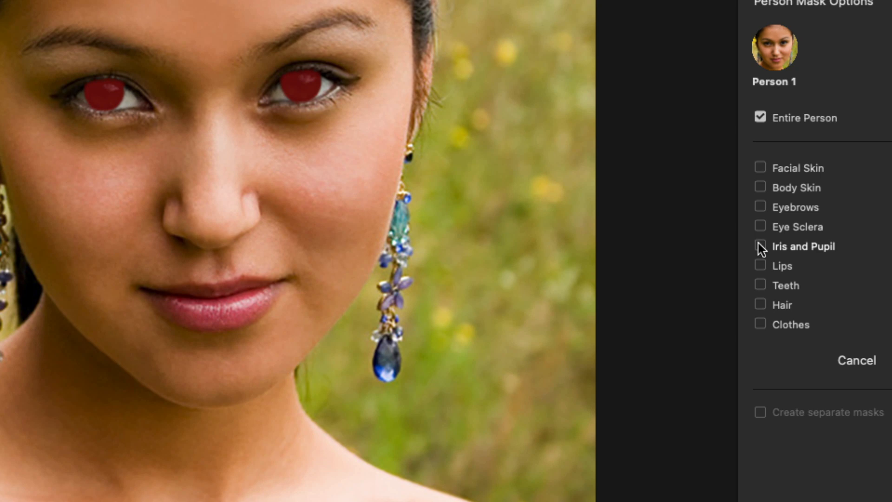
click(758, 244)
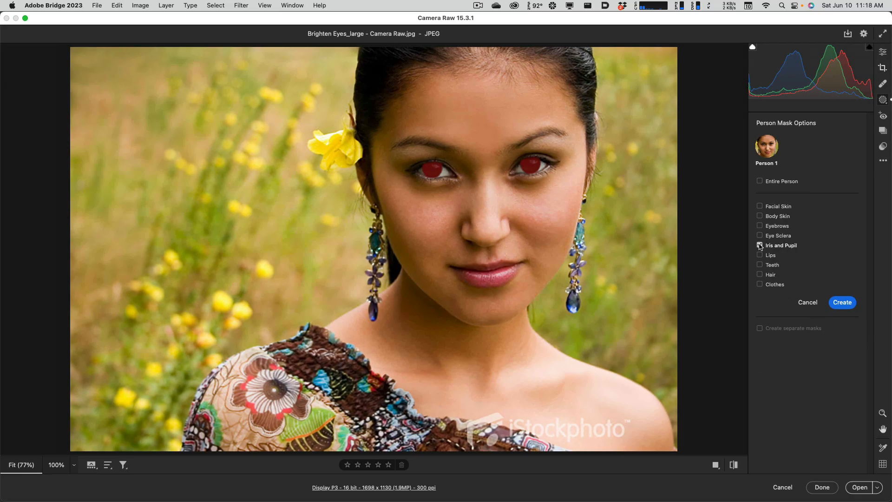
click(843, 302)
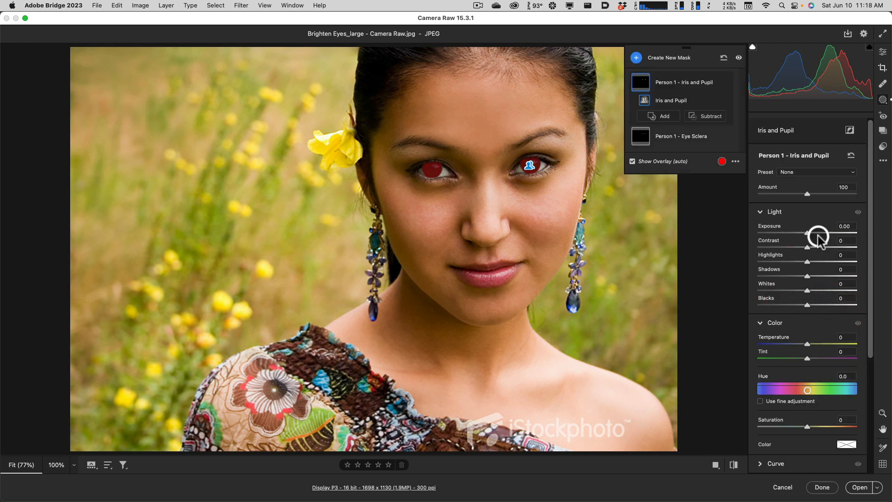
Set the Iris and Pupil mask's Exposure to +1.05, Contrast to +26 and Shadows to +27.
mouse_move(807, 233)
mouse_down()
mouse_move(820, 235)
mouse_move(813, 277)
mouse_move(839, 274)
mouse_move(819, 279)
mouse_move(821, 234)
mouse_up()
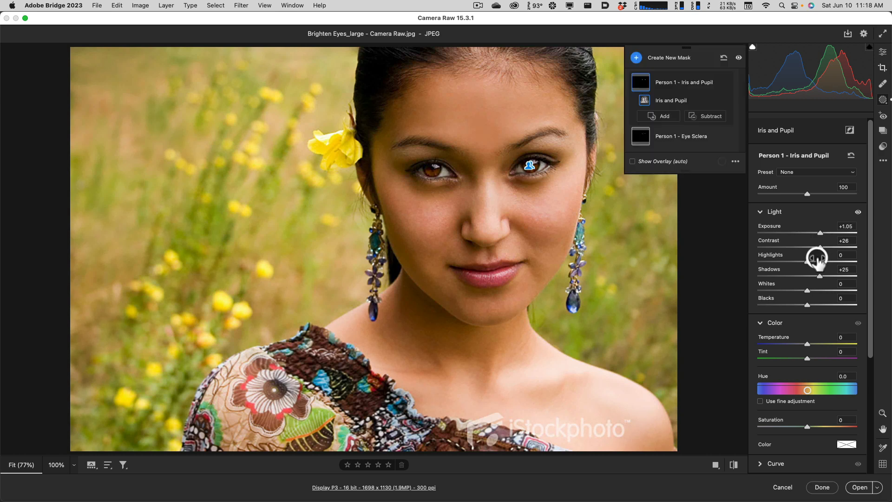
mouse_move(816, 246)
mouse_down()
mouse_move(834, 244)
mouse_move(818, 244)
mouse_up()
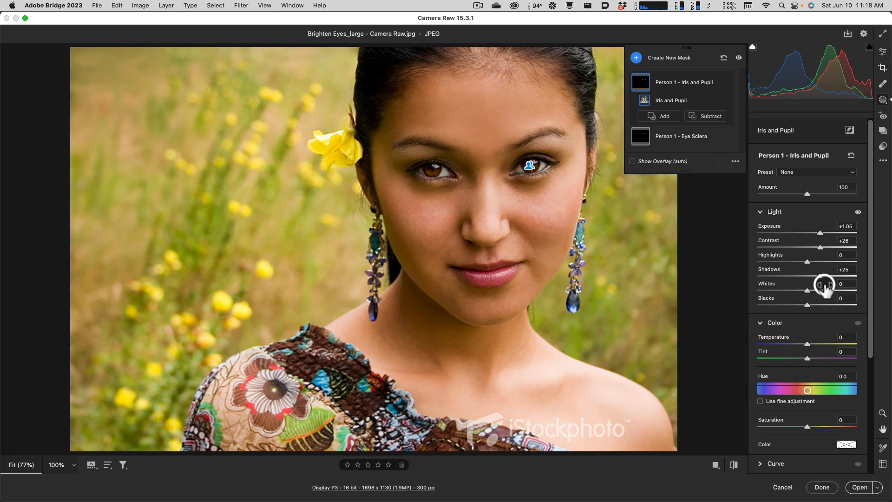
drag(819, 278, 822, 279)
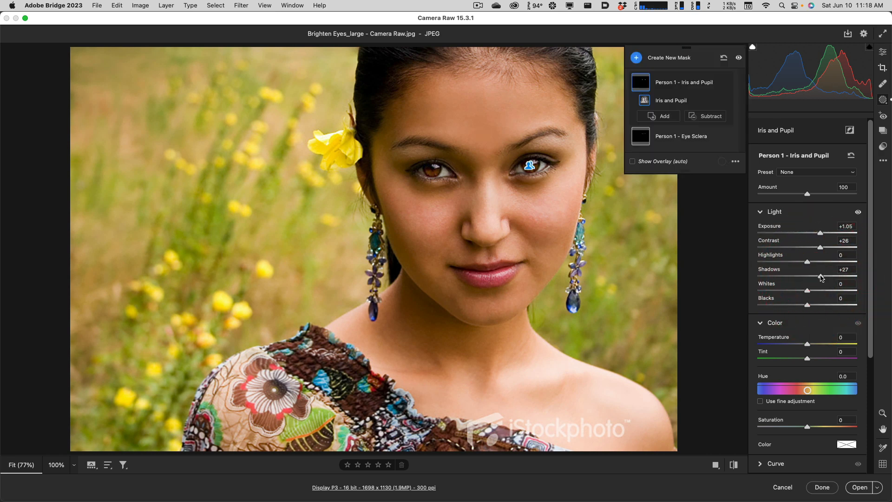
Compare the photo with and without the eye adjustments, and accept the Camera Raw edits.
click(826, 375)
key(p)
key(p)
key(p)
key(p)
key(p)
key(p)
key(p)
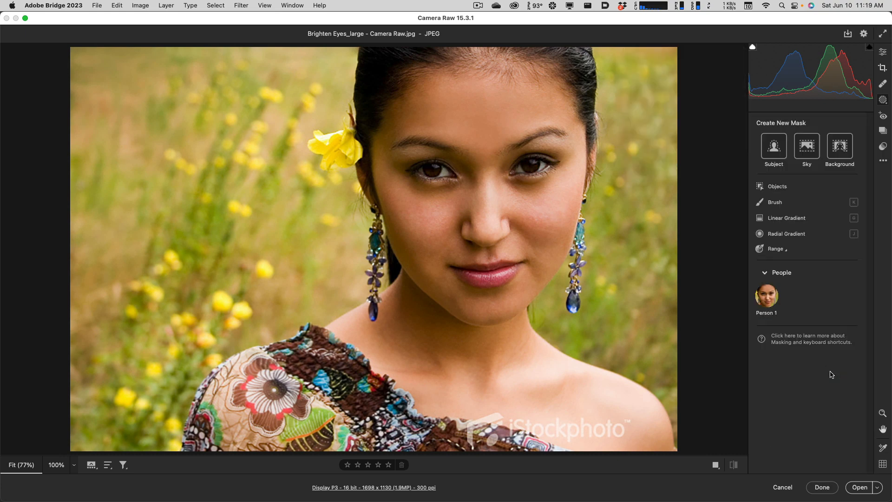
key(p)
key(p)
key(p)
key(p)
key(p)
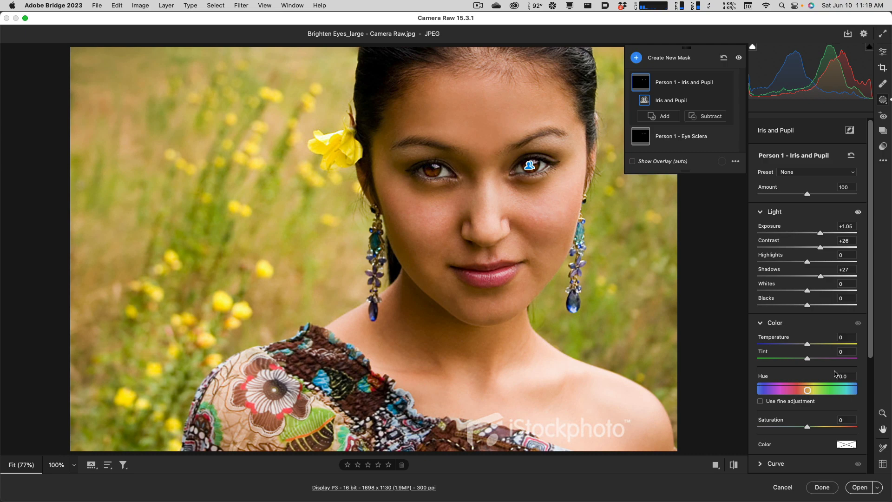
click(823, 486)
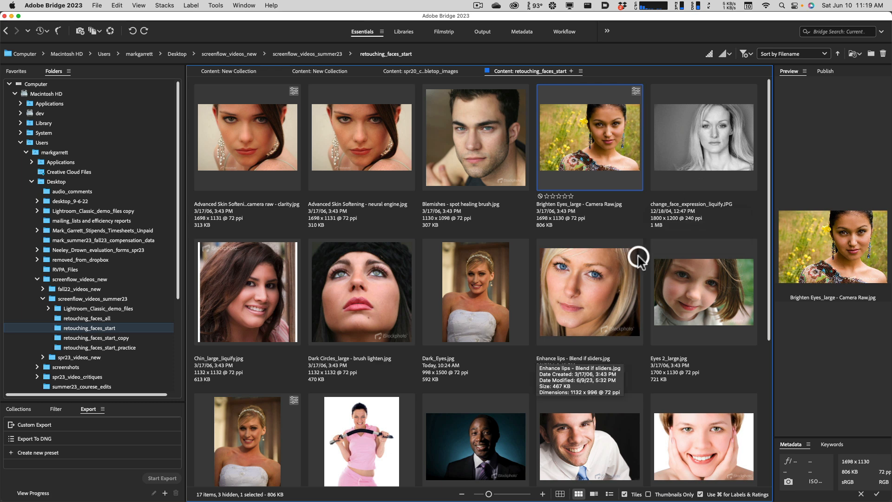
Open "Chin_large_liquify.jpg" from Bridge in Photoshop and duplicate its Background layer.
click(250, 295)
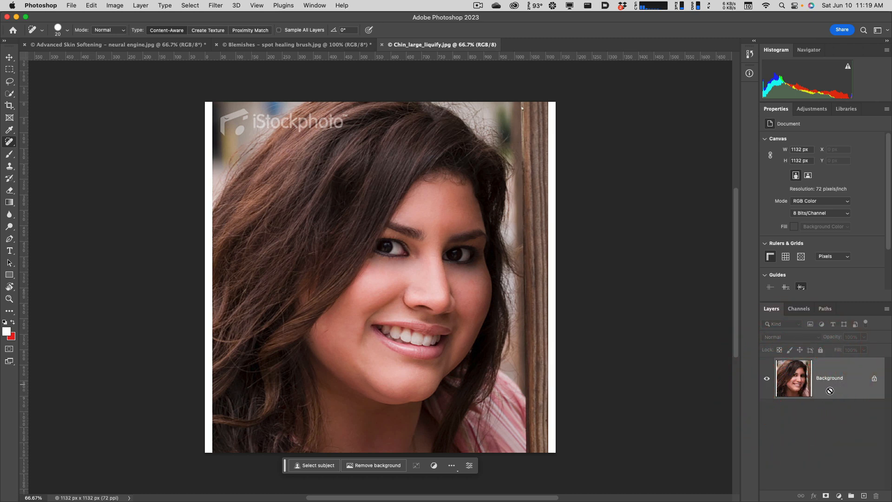
key(super+j)
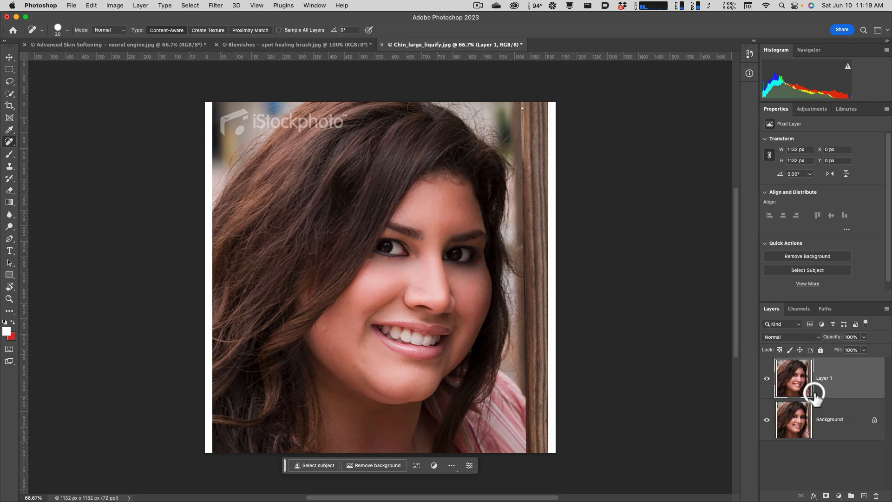
Open the Liquify filter on the duplicate layer and set Chin Height to 19, Jawline to -24 and Face Width to -34.
click(215, 5)
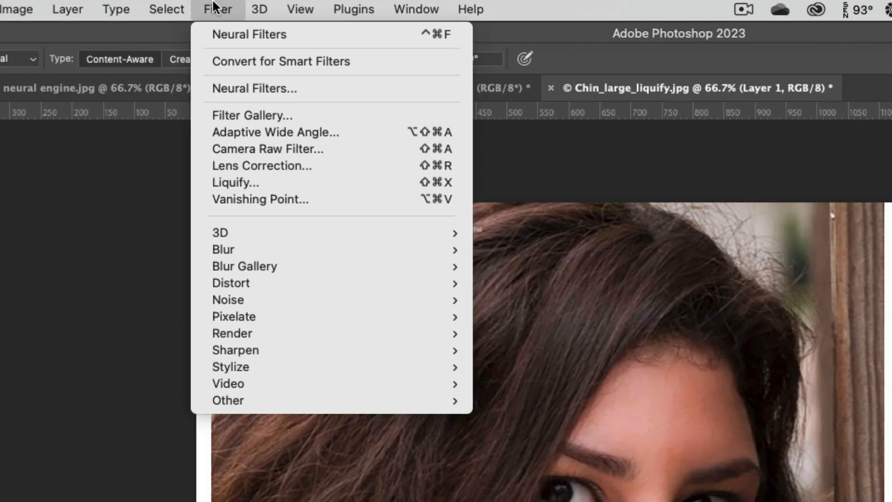
click(255, 183)
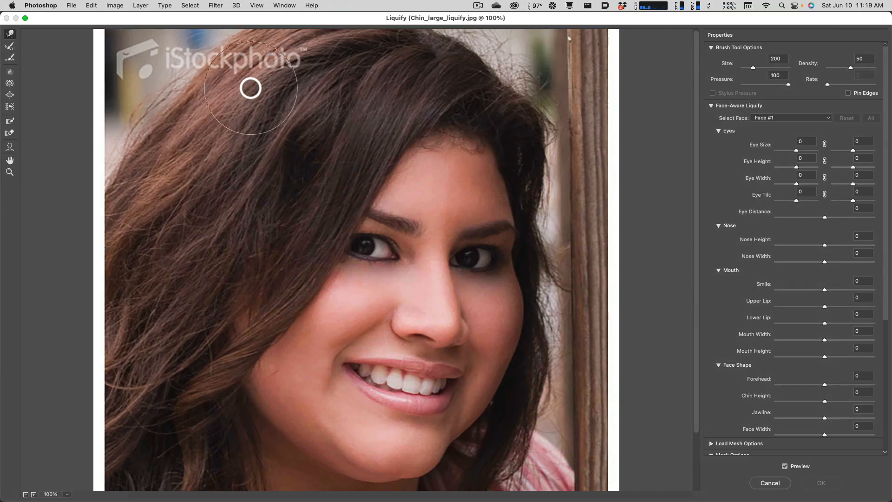
key(super+minus)
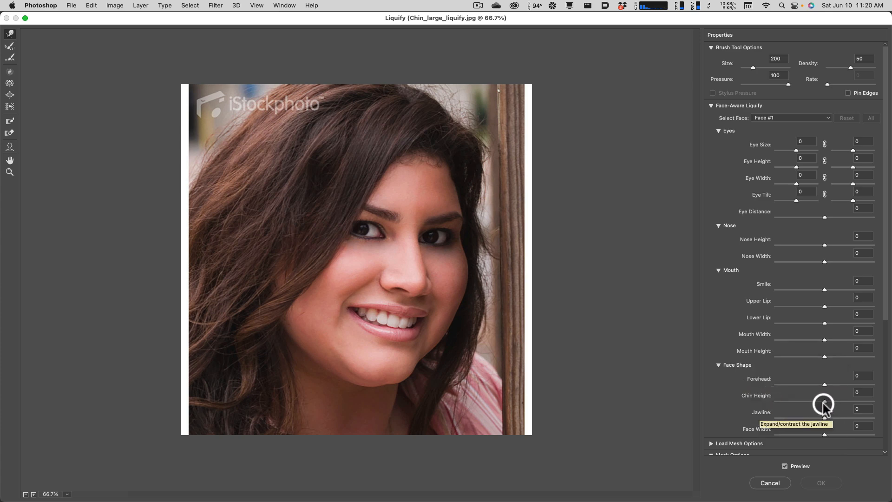
drag(825, 400, 815, 435)
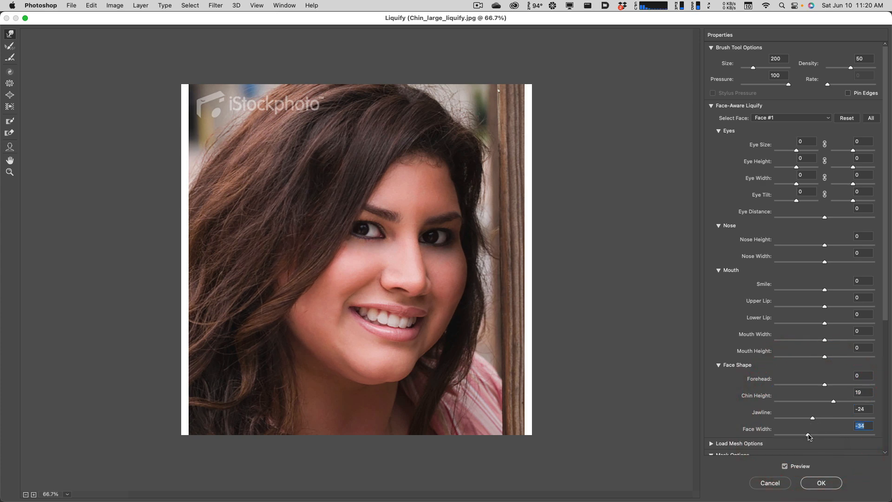
scroll(796, 421, down, 5)
scroll(796, 420, up, 5)
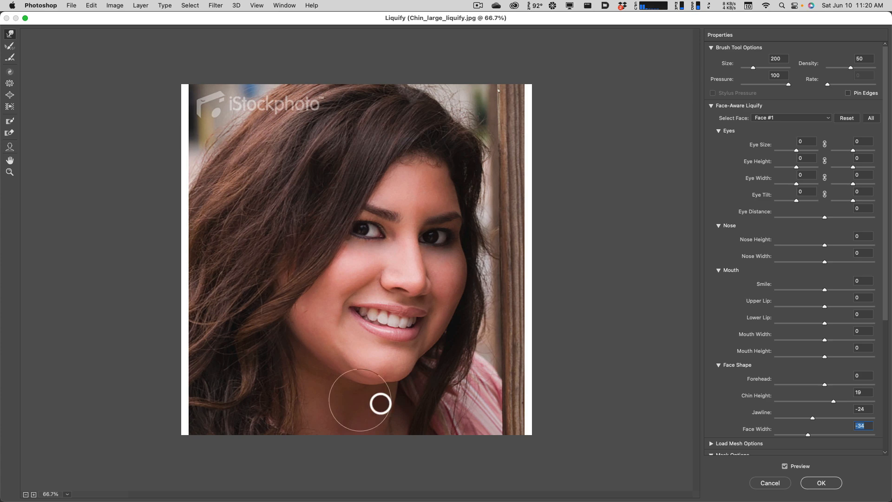
Push the jawline beneath the chin inward with the Forward Warp tool at brush size 150.
key(bracketleft)
key(bracketleft)
key(bracketleft)
key(bracketleft)
key(bracketleft)
key(bracketleft)
key(bracketleft)
key(bracketleft)
key(bracketleft)
key(bracketleft)
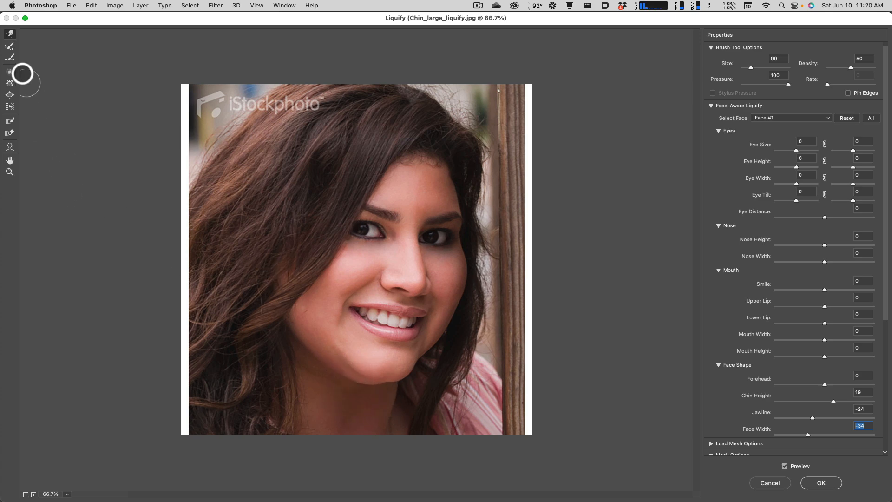
key(alt)
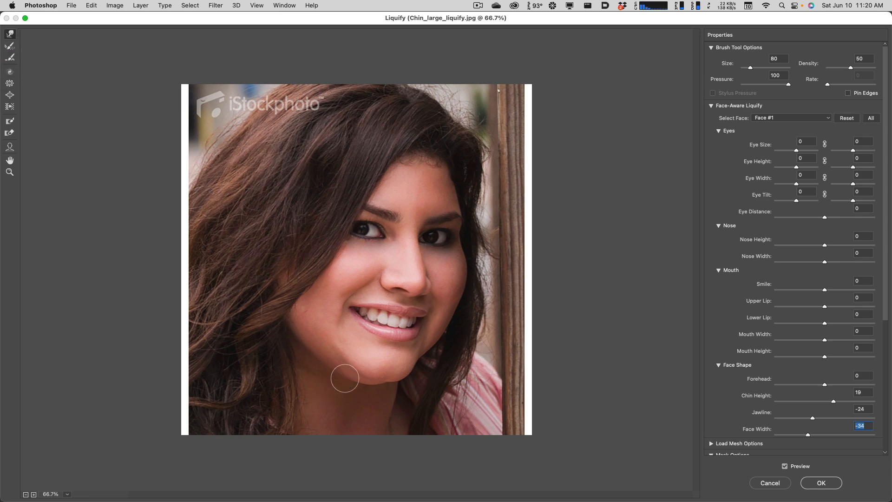
key(bracketright)
key(bracketright)
key(bracketright)
key(bracketright)
key(bracketright)
key(bracketright)
key(bracketright)
key(bracketright)
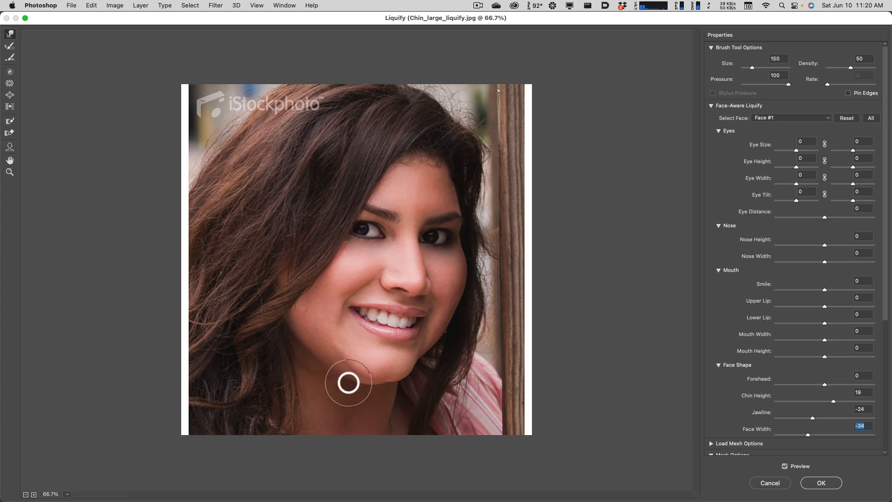
drag(350, 377, 329, 369)
click(330, 367)
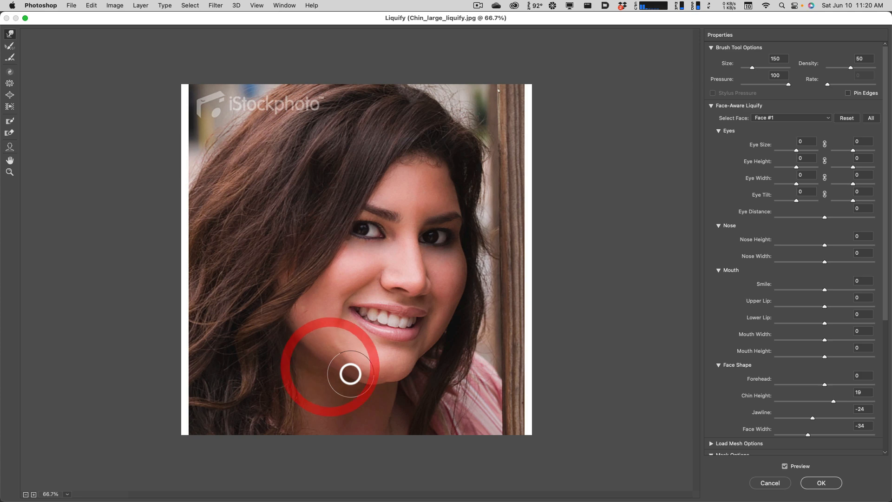
key(alt+super+8)
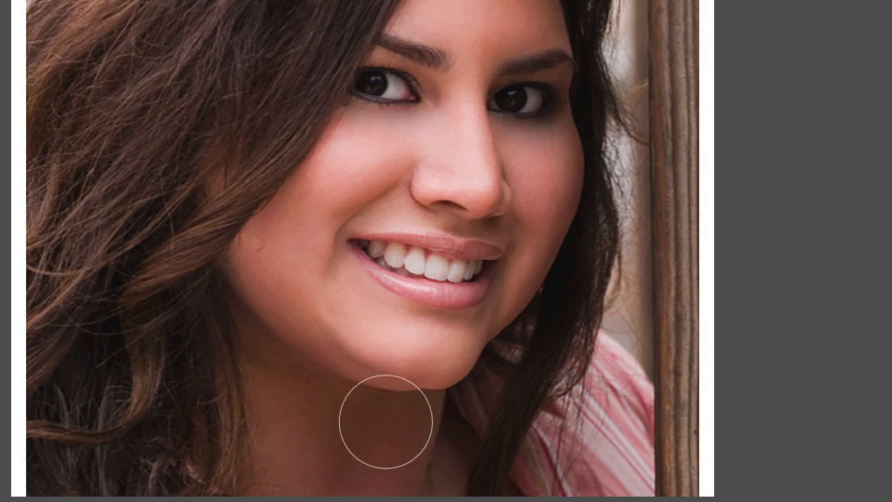
Refine the chin edge with the warp brush at size 60 and apply the Liquify filter.
key(bracketleft)
key(bracketleft)
key(bracketleft)
key(bracketleft)
key(bracketleft)
key(bracketleft)
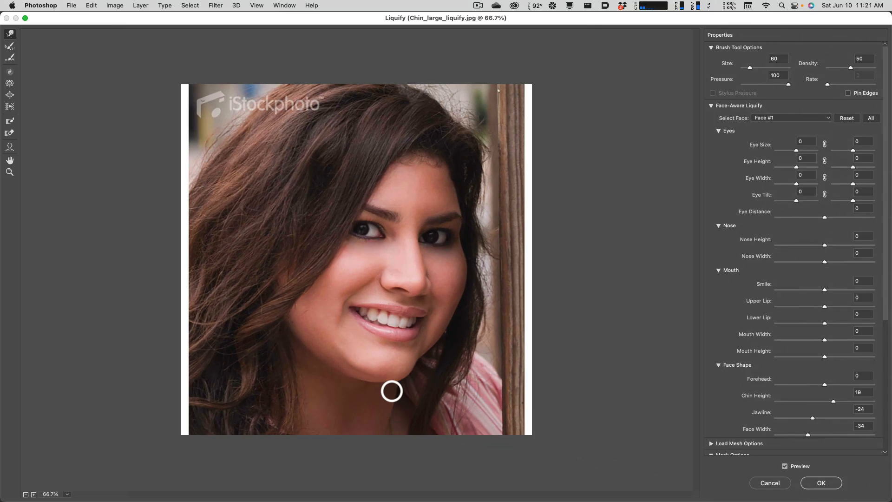
click(356, 363)
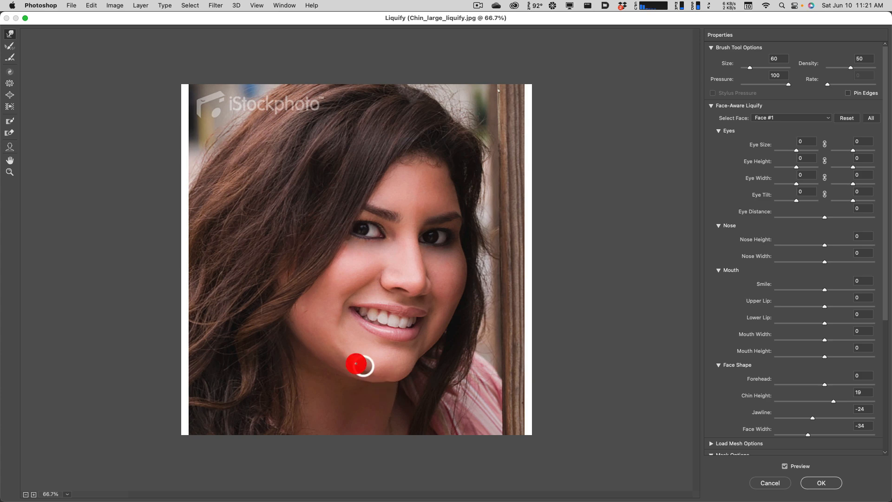
click(826, 485)
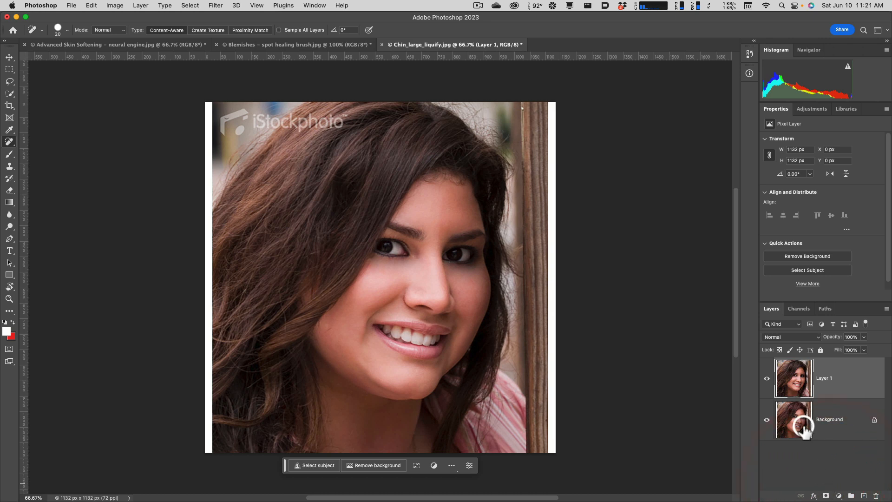
Toggle the visibility of Layer 1 to compare the slimmed face with the original.
click(767, 381)
click(767, 380)
click(767, 380)
click(768, 380)
click(767, 381)
click(768, 380)
click(767, 380)
click(767, 380)
click(767, 381)
click(767, 380)
click(768, 380)
click(767, 380)
click(767, 380)
click(767, 382)
Open "Dark Circles_large - brush lighten.jpg" from Bridge in Photoshop and duplicate its Background layer.
click(392, 211)
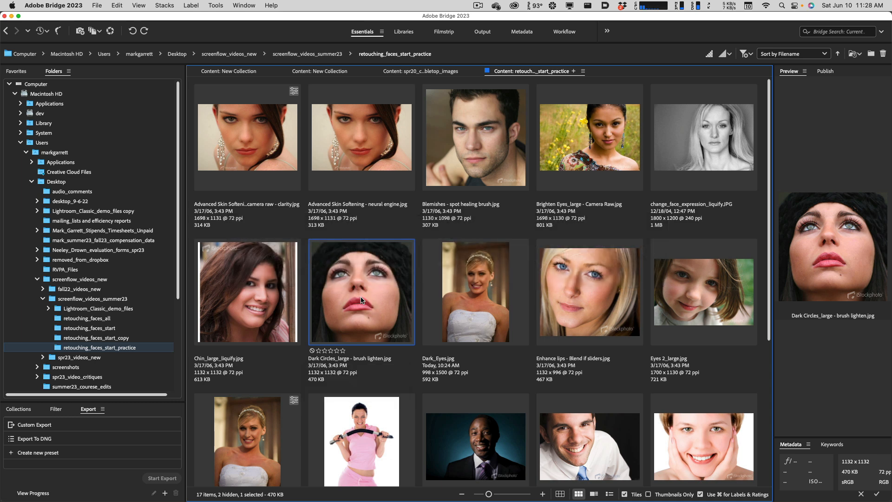
double_click(362, 300)
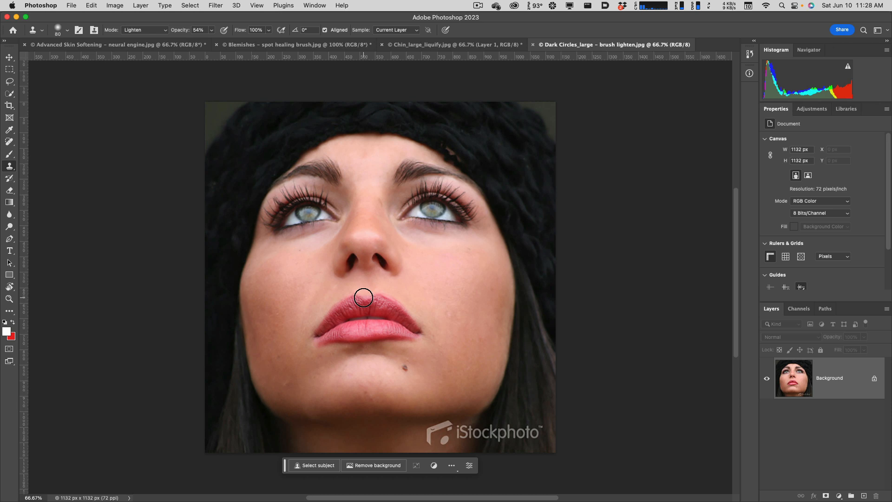
click(788, 384)
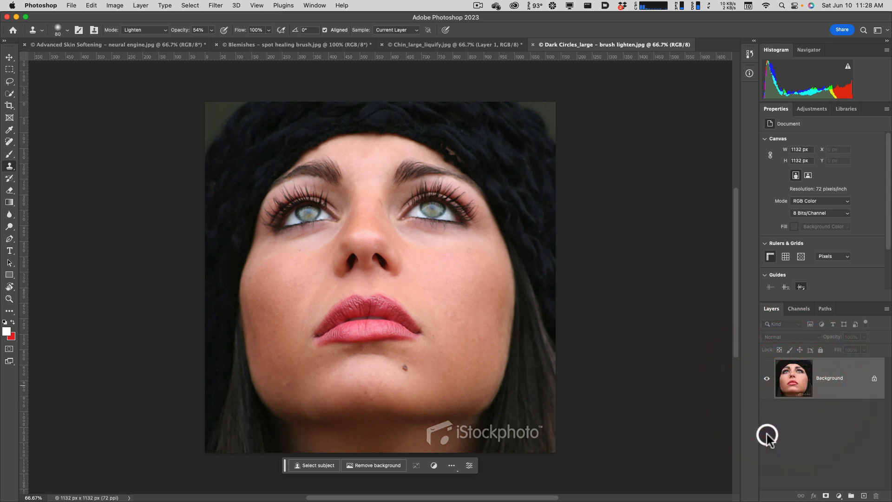
key(super+j)
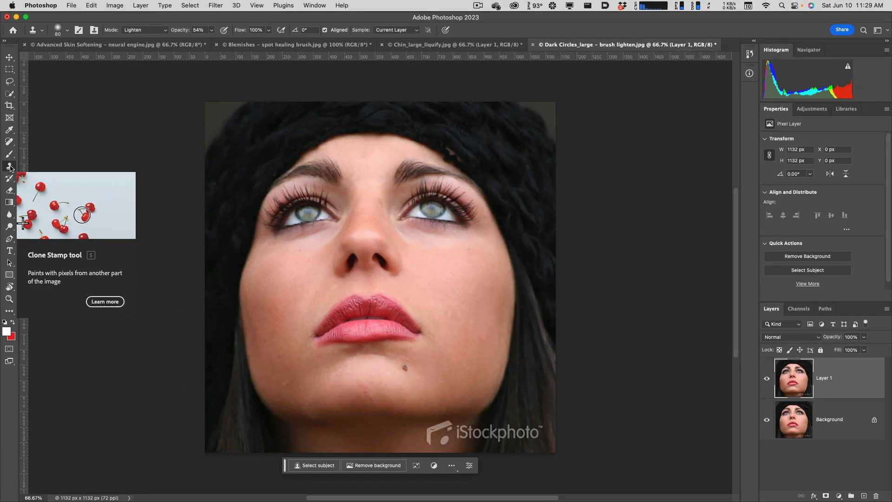
Set the Clone Stamp tool to Lighten mode with 50% opacity.
click(10, 167)
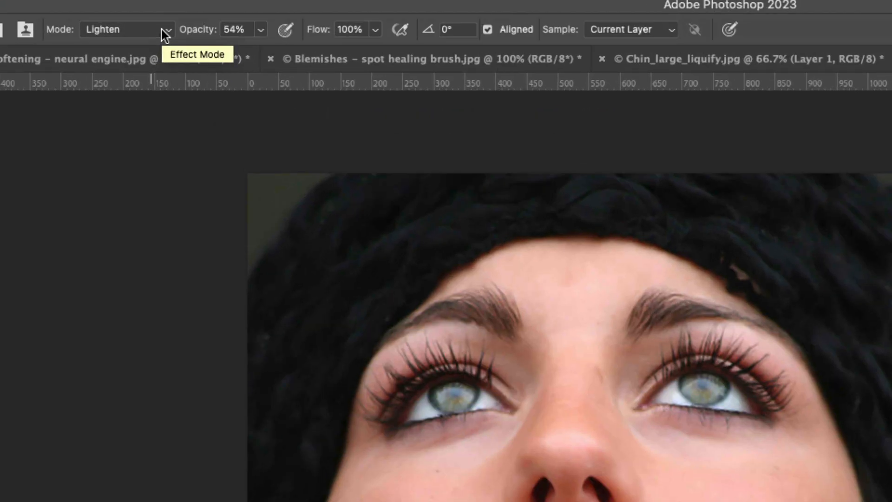
click(161, 29)
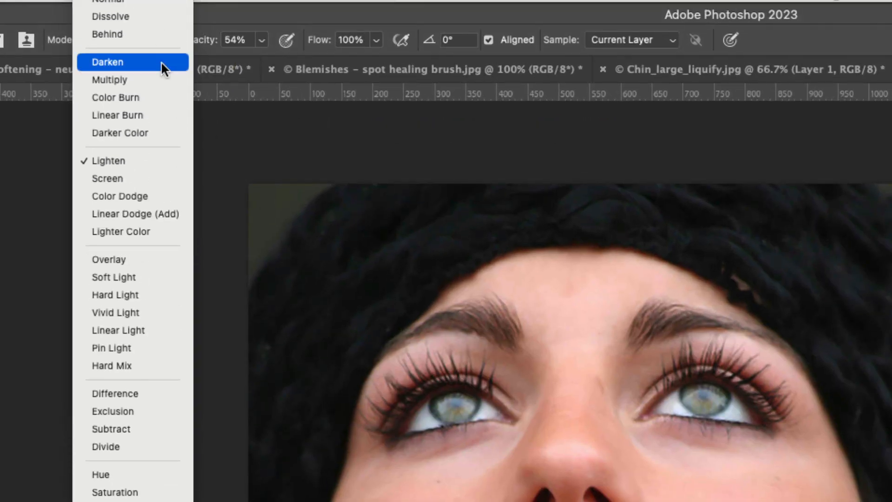
click(147, 157)
click(262, 41)
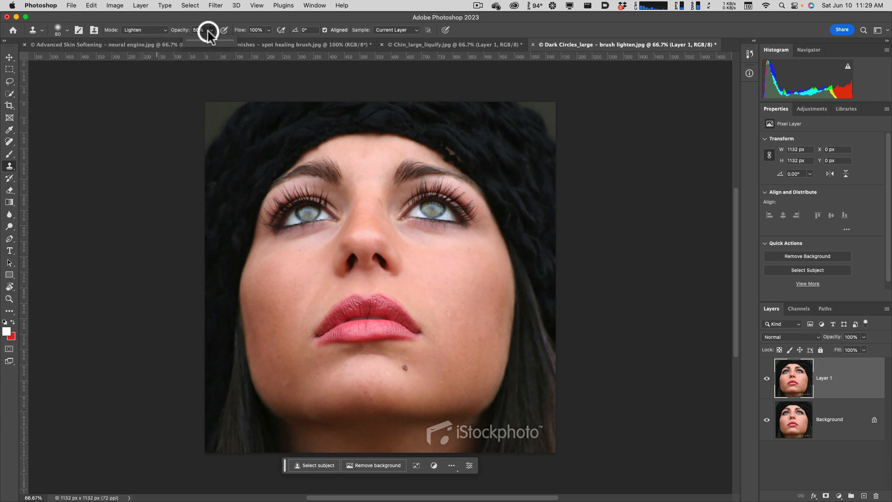
Sample clean skin on the cheek at the image's left and clone it over the dark circle under that eye.
click(282, 261)
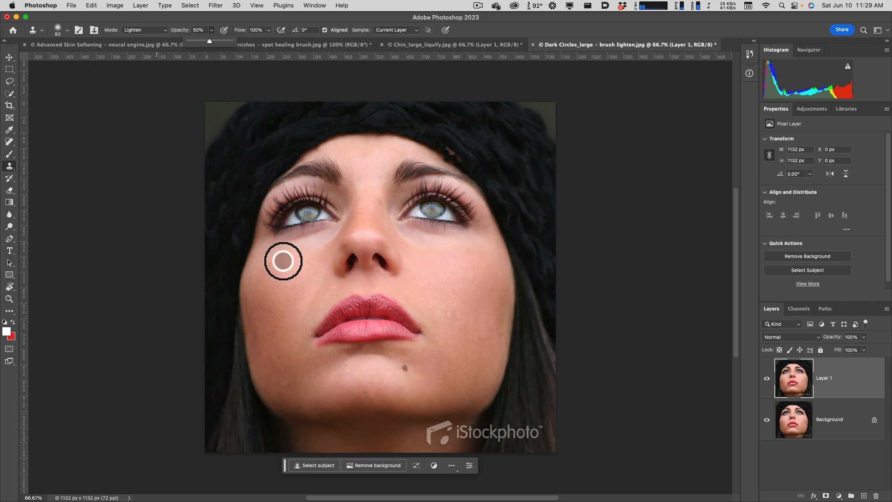
scroll(288, 259, up, 8)
drag(313, 252, 290, 306)
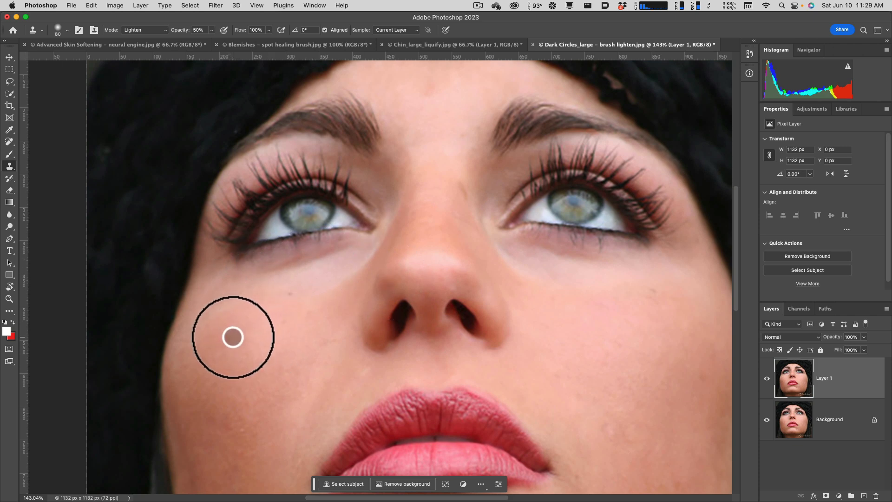
alt+click(231, 341)
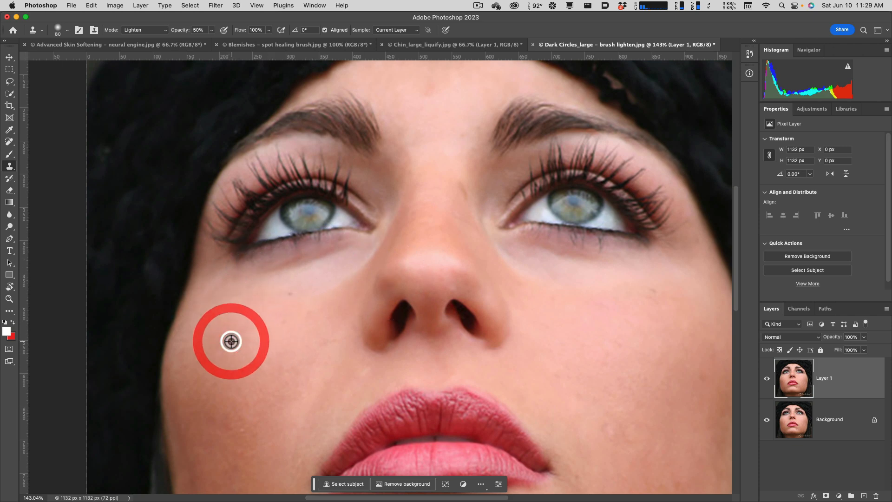
mouse_move(248, 279)
mouse_down()
mouse_move(347, 257)
mouse_move(254, 273)
mouse_move(246, 284)
mouse_move(291, 285)
mouse_move(349, 260)
mouse_move(251, 275)
mouse_move(235, 291)
mouse_up()
Sample clean skin on the cheek at the image's right and clone it over the dark circle under that eye.
alt+click(503, 303)
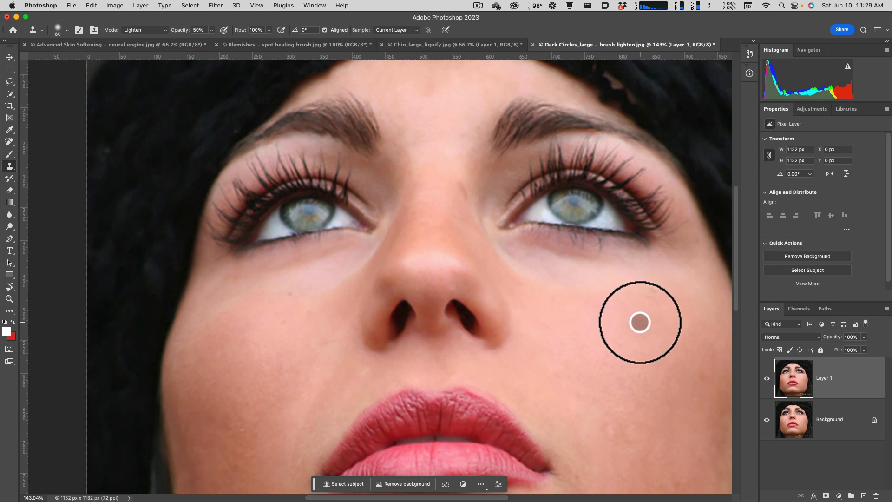
alt+click(651, 328)
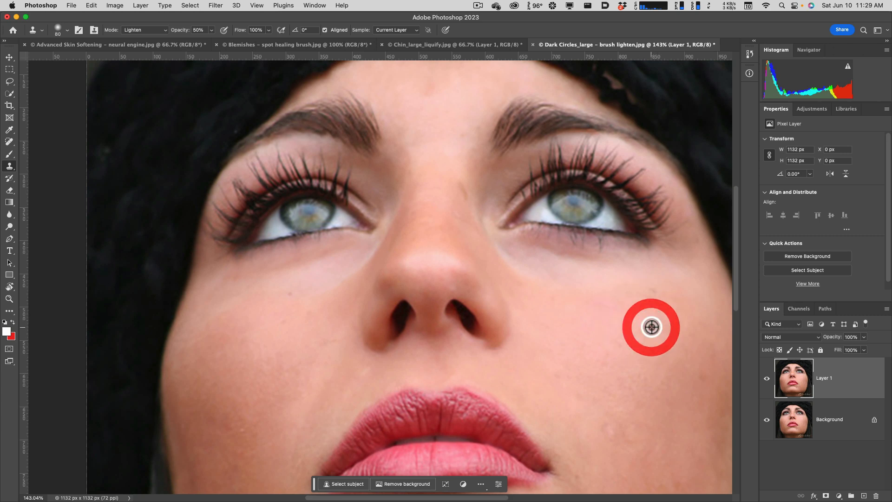
mouse_move(640, 272)
mouse_down()
mouse_move(517, 255)
mouse_move(622, 261)
mouse_move(545, 266)
mouse_move(651, 279)
mouse_move(597, 283)
mouse_up()
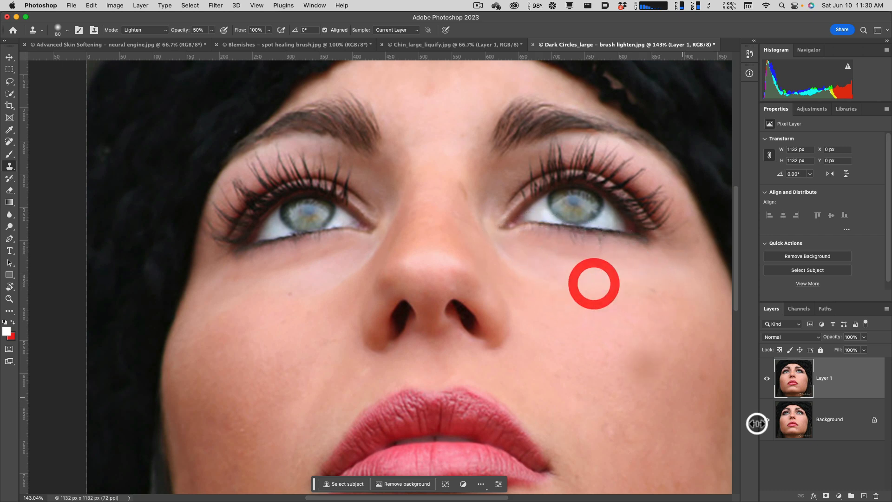
Try the opacity adjustment on the retouched Layer 1 and leave it at 100%.
click(784, 378)
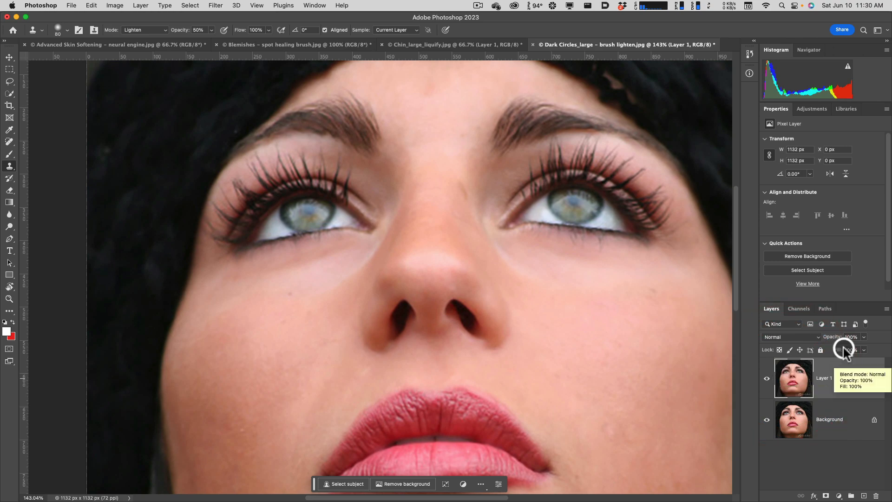
click(863, 337)
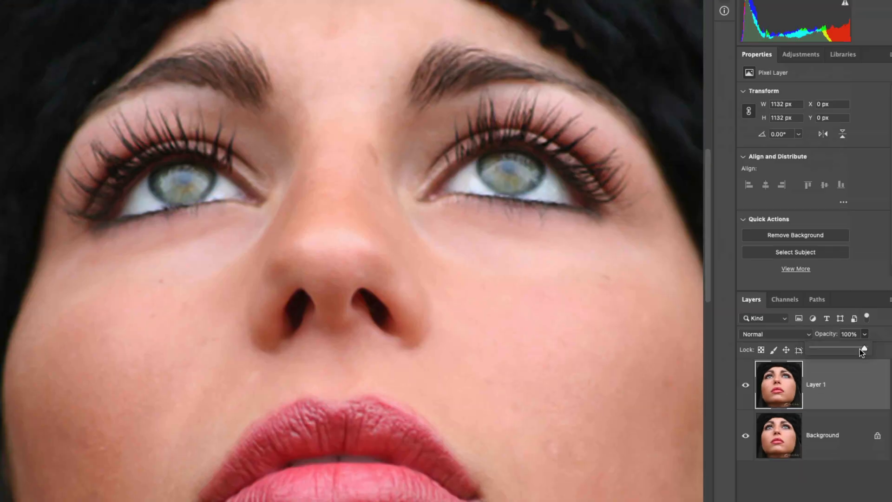
mouse_move(859, 349)
mouse_down()
mouse_move(811, 348)
mouse_move(874, 350)
mouse_move(810, 350)
mouse_move(873, 352)
mouse_up()
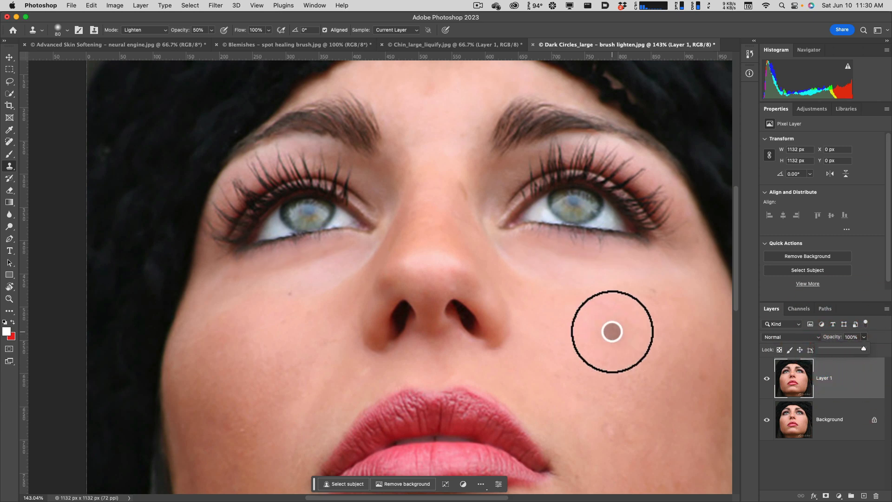
click(612, 331)
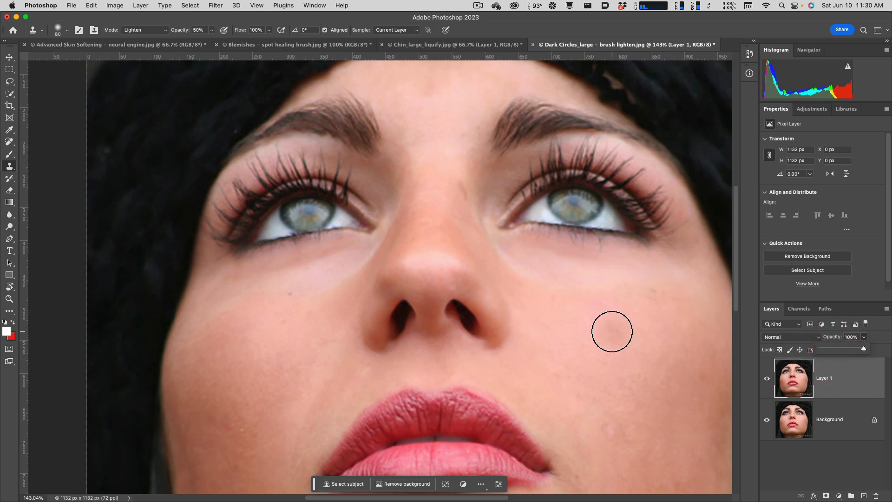
drag(360, 307, 347, 296)
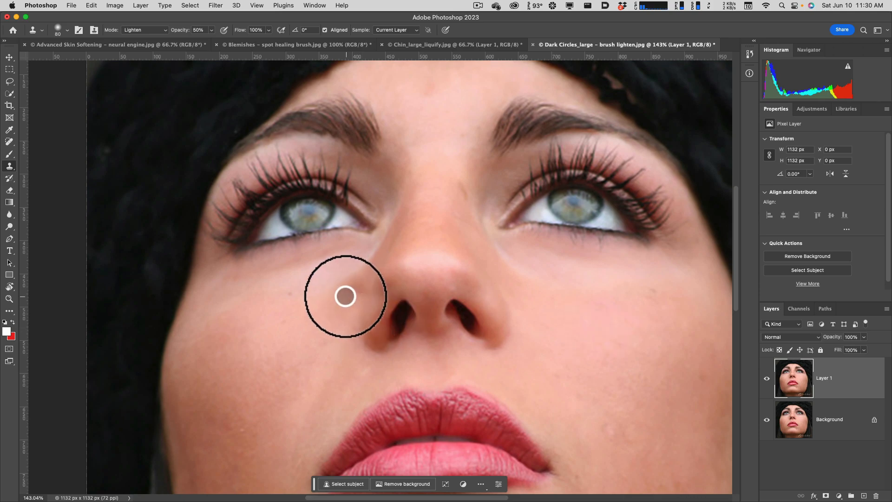
middle_click(140, 84)
click(287, 201)
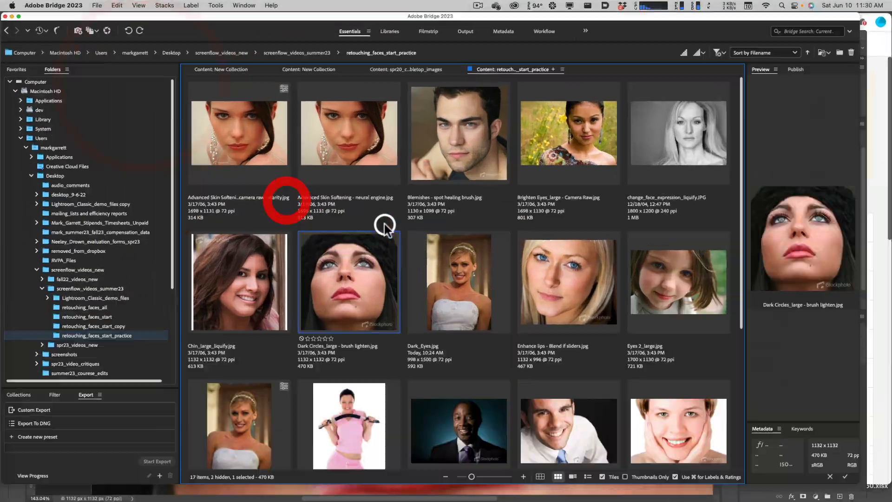
click(480, 293)
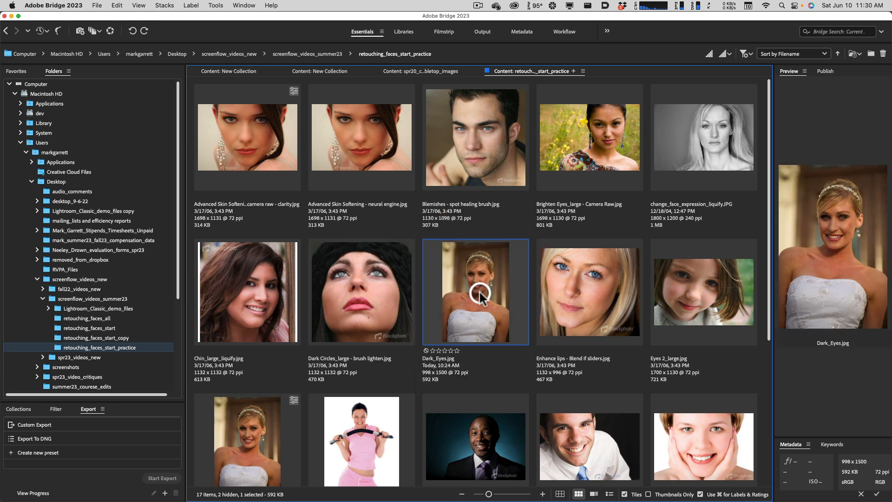
right_click(480, 295)
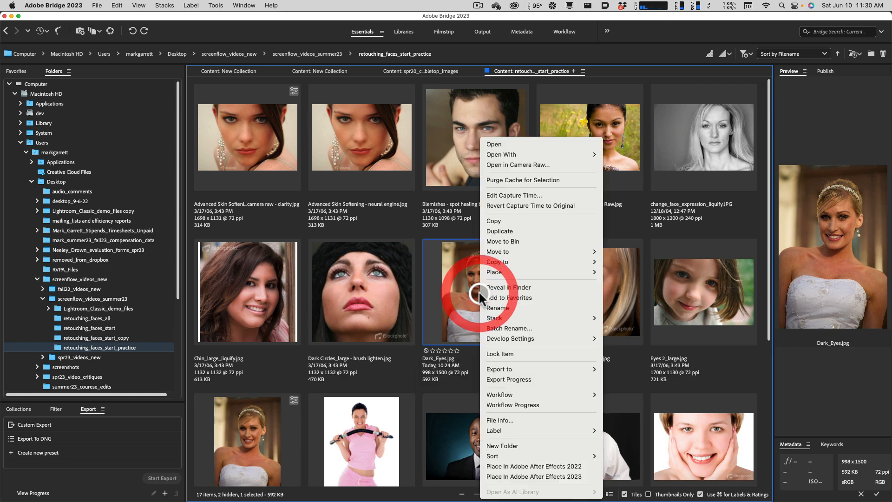
click(511, 163)
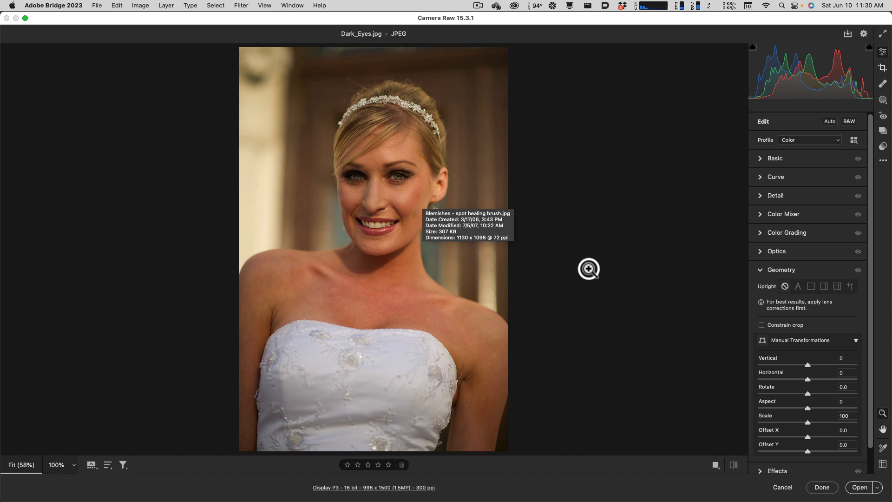
click(782, 487)
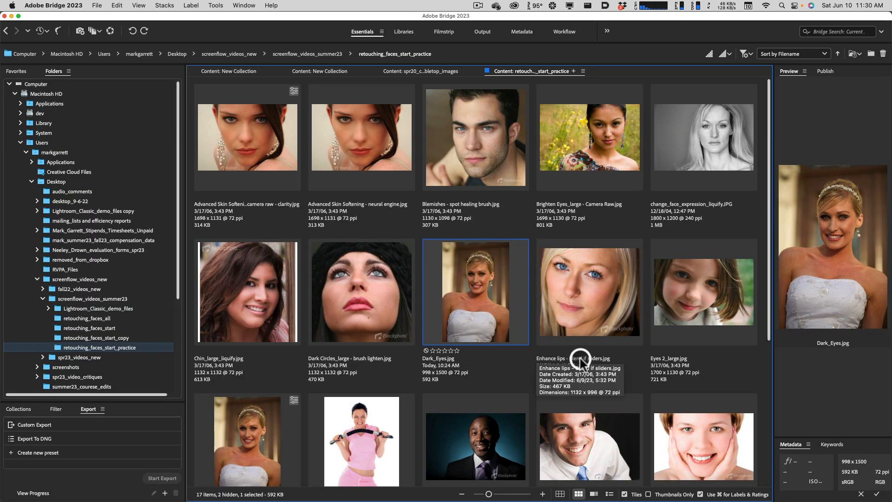
Open "Dark_Eyes.jpg" from Bridge in Photoshop and open the Camera Raw Filter on a duplicate of its Background layer.
double_click(474, 287)
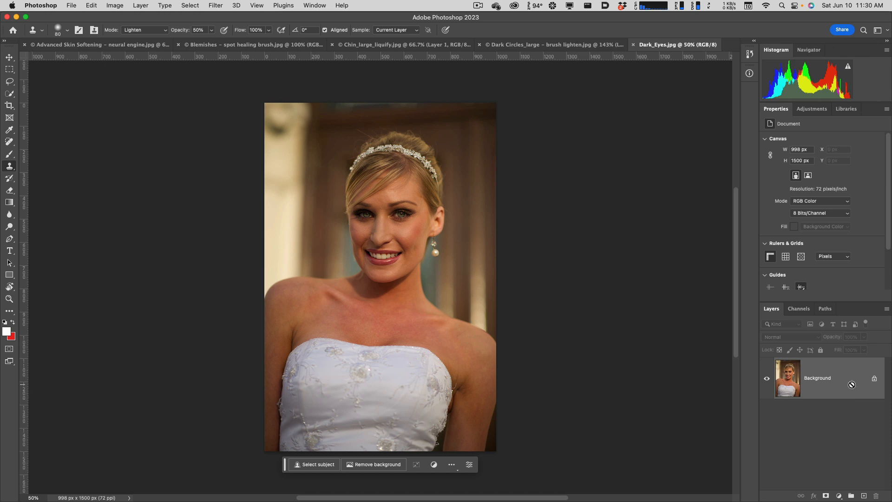
key(super+j)
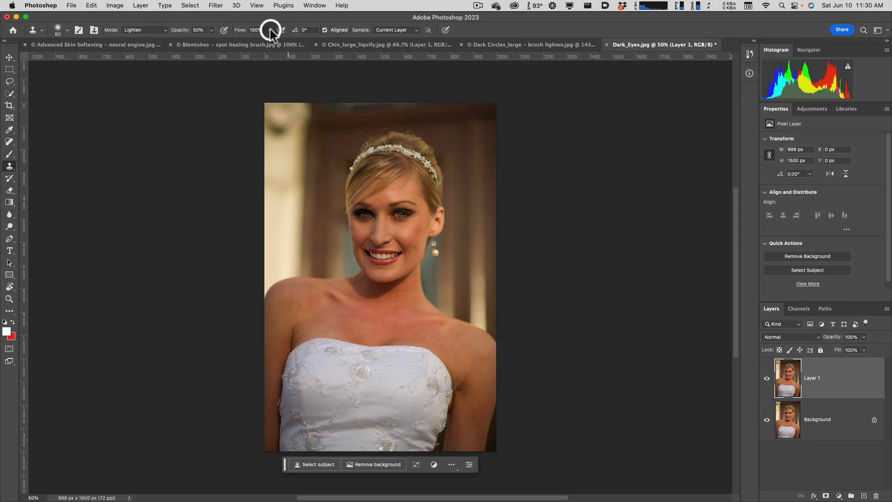
click(223, 5)
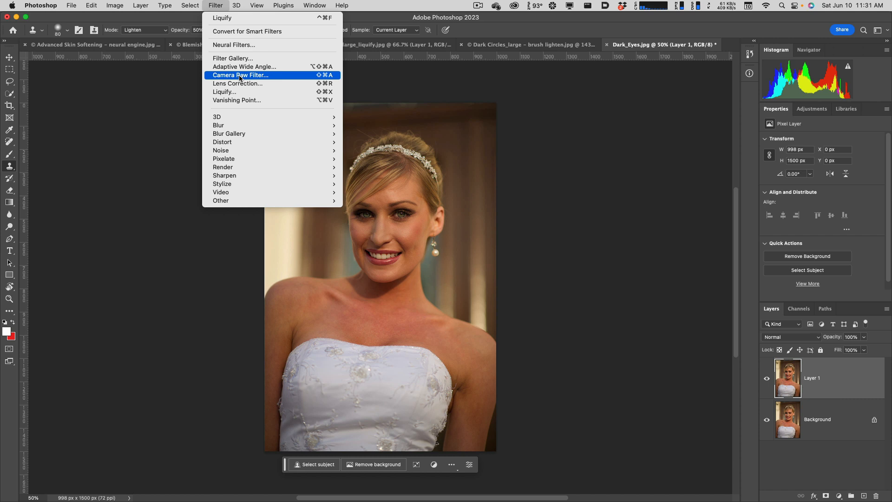
click(240, 75)
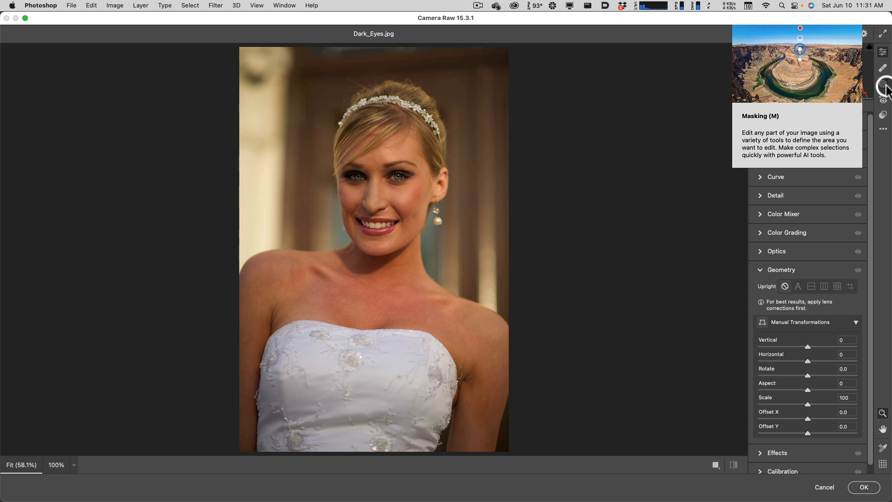
Create a brush mask and paint it with a size 10 brush over both of the woman's eyes and the surrounding dark areas.
click(884, 85)
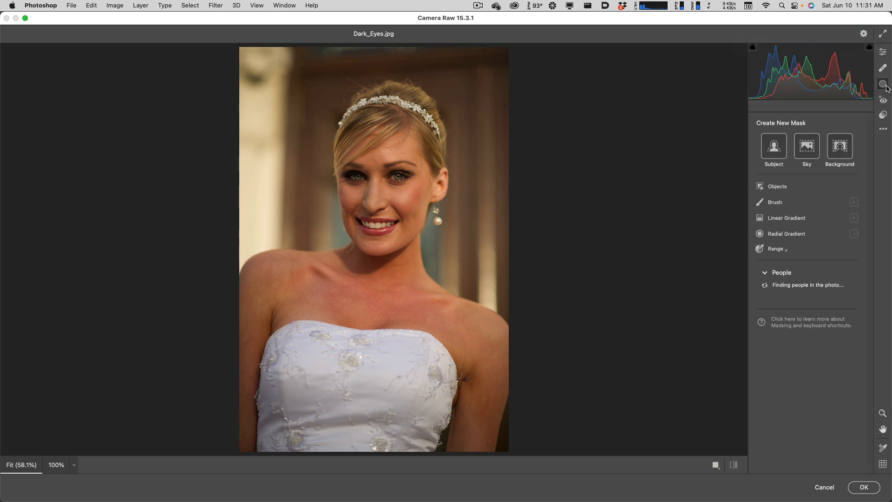
click(778, 205)
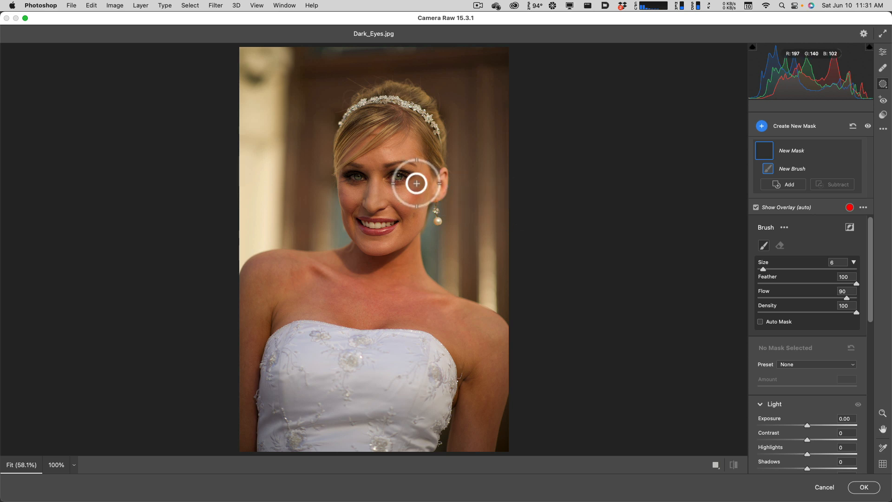
key(super+equal)
key(super+equal)
key(super+equal)
key(super+equal)
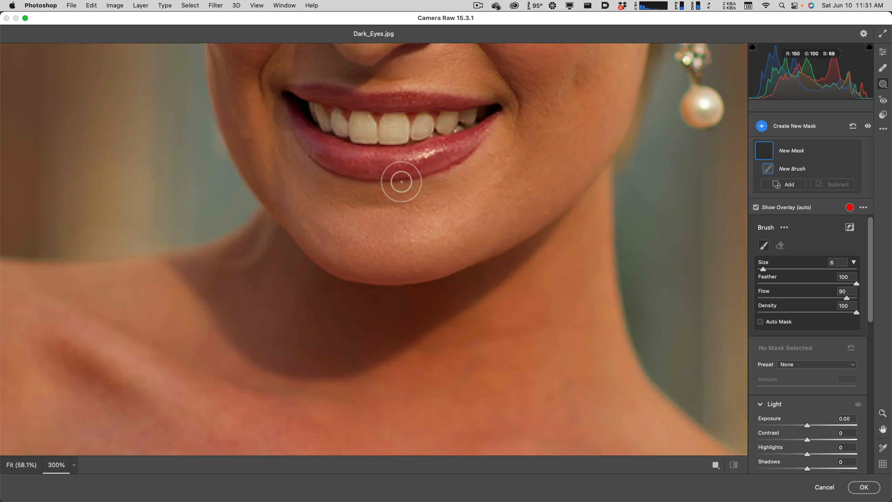
drag(493, 167, 482, 400)
drag(511, 230, 520, 297)
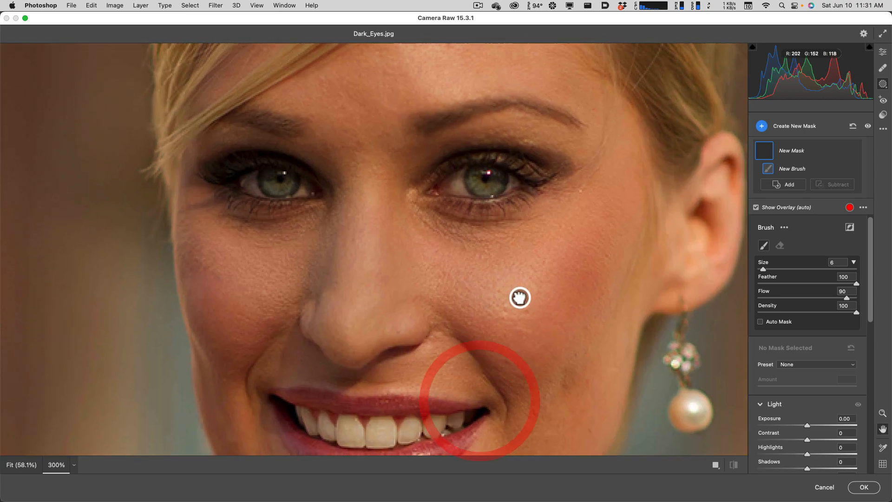
key(bracketright)
key(bracketright)
key(bracketright)
key(bracketright)
mouse_move(534, 169)
mouse_down()
mouse_move(492, 170)
mouse_move(436, 190)
mouse_move(514, 196)
mouse_move(531, 175)
mouse_up()
mouse_move(321, 200)
mouse_down()
mouse_move(233, 170)
mouse_move(228, 186)
mouse_move(302, 200)
mouse_up()
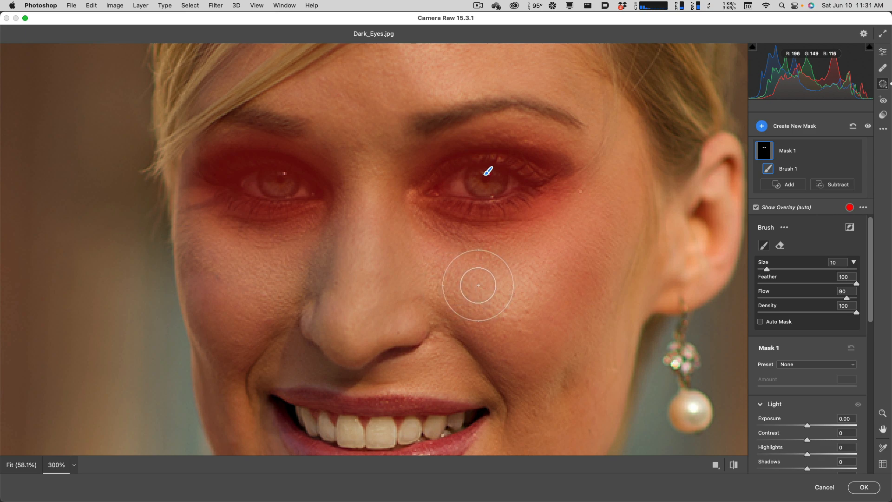
Set the eye mask's exposure to +0.65 and apply the Camera Raw Filter to Layer 1.
drag(869, 327, 867, 371)
drag(808, 292, 813, 292)
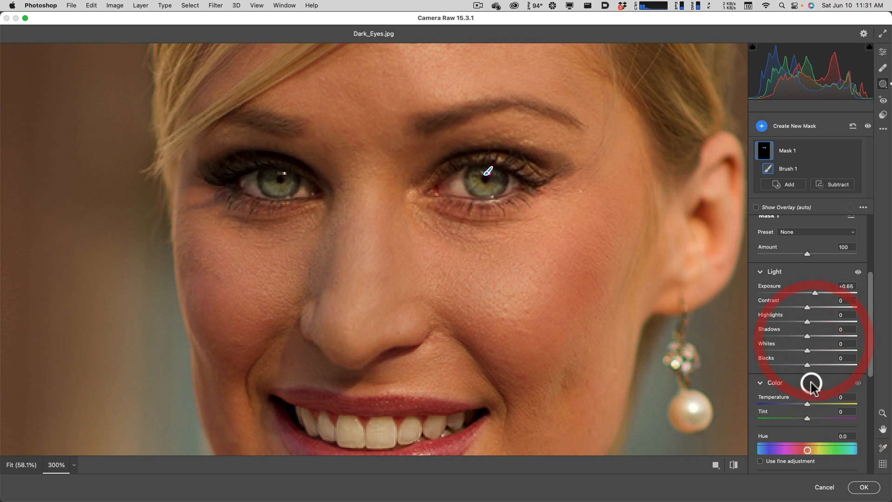
scroll(811, 417, down, 1)
scroll(813, 415, down, 1)
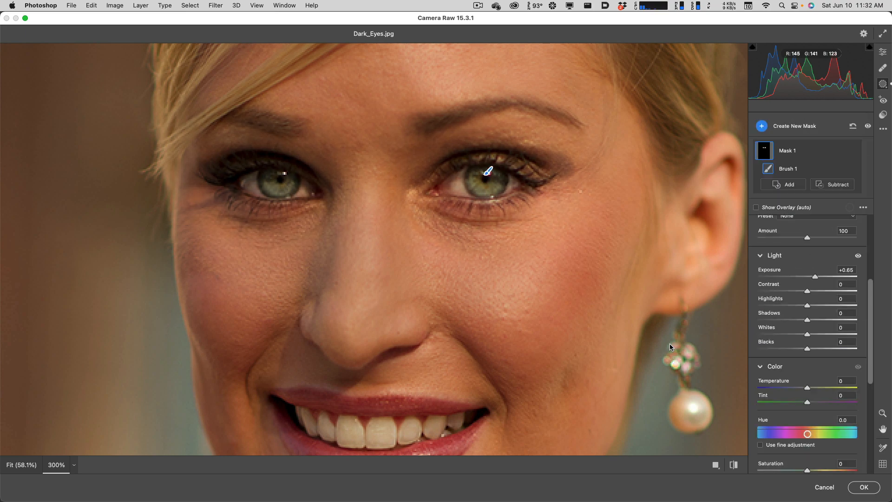
click(864, 488)
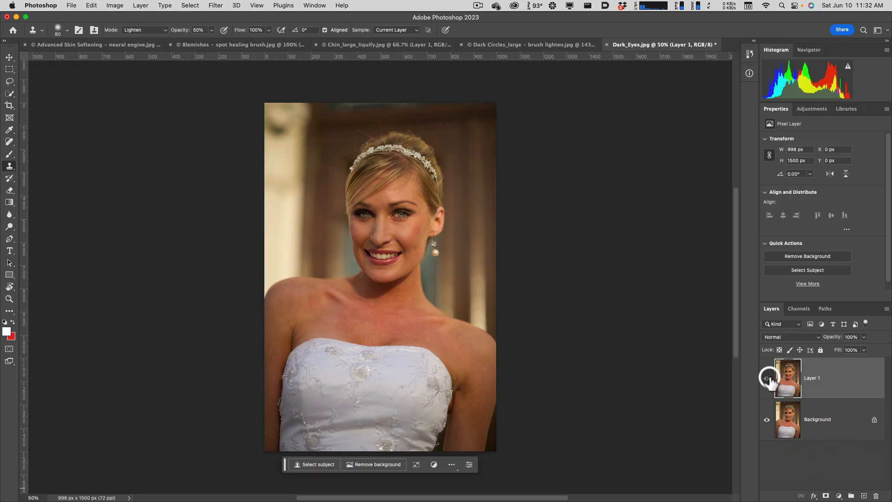
Toggle the visibility of Layer 1 to compare the eyes before and after brightening.
click(767, 379)
click(767, 378)
click(768, 379)
click(767, 378)
click(768, 378)
click(768, 378)
click(768, 378)
click(768, 379)
Switch to Bridge and open "Eyes 2_large.jpg" in Camera Raw.
middle_click(583, 316)
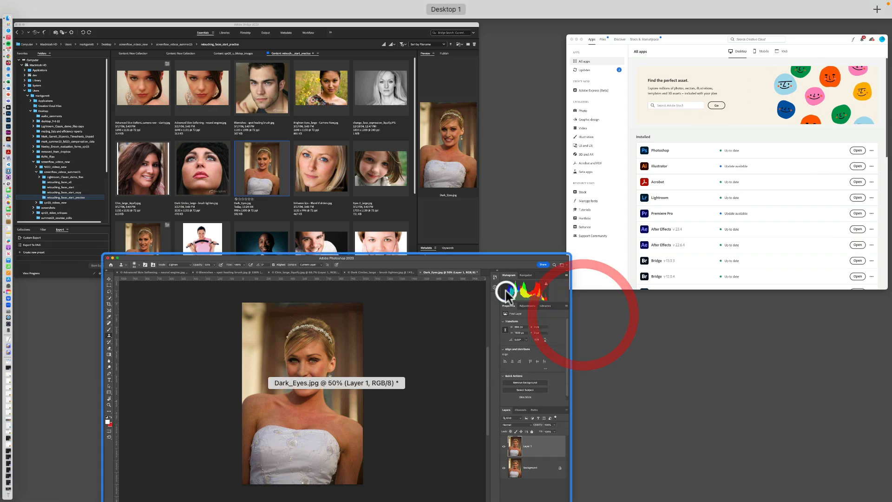
click(259, 219)
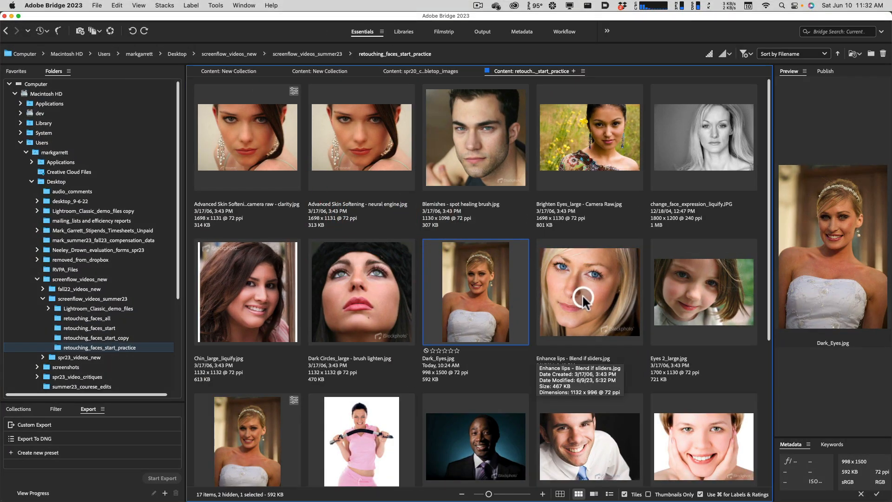
right_click(705, 289)
click(686, 290)
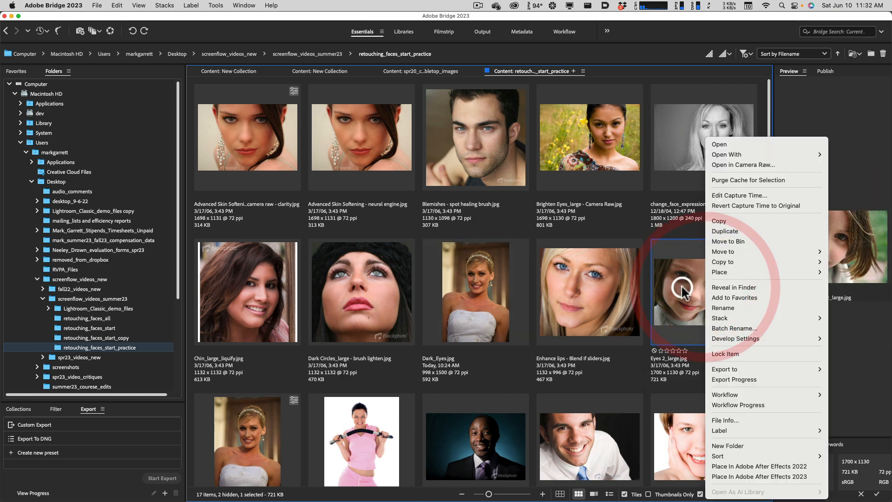
right_click(680, 303)
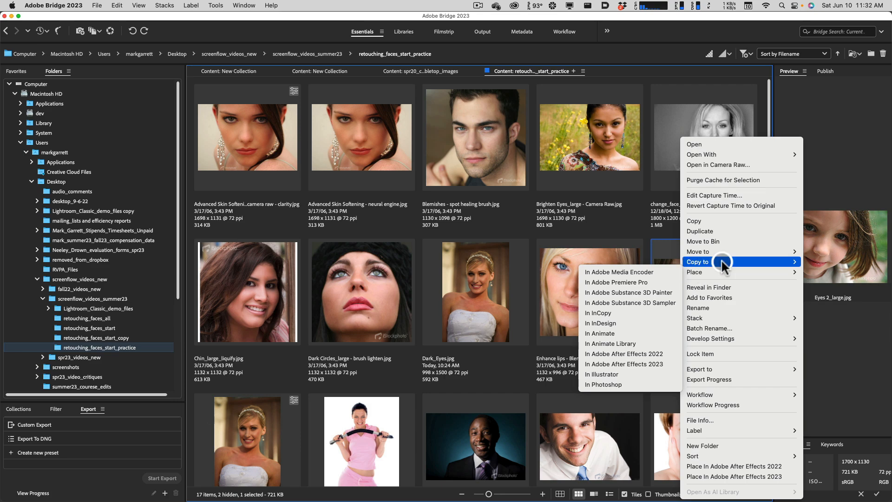
click(726, 165)
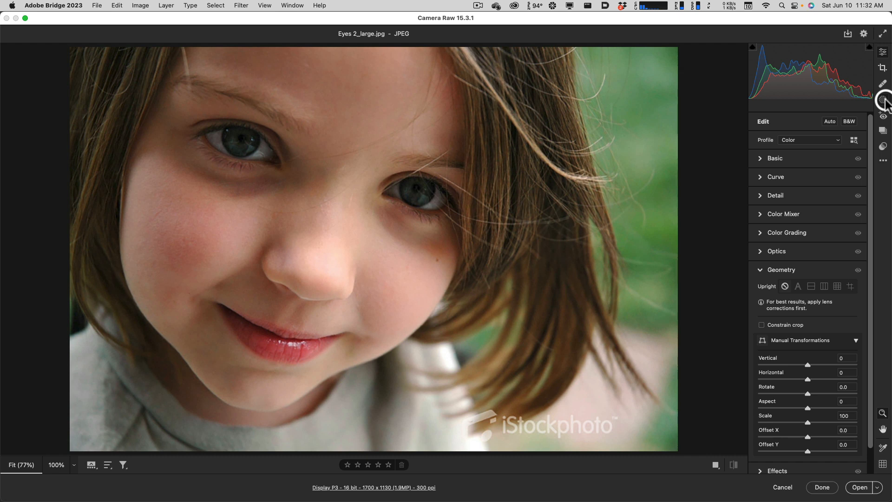
Paint a brush mask over both of the girl's eyes and the shadows beneath them, and set its exposure to +0.50.
click(884, 101)
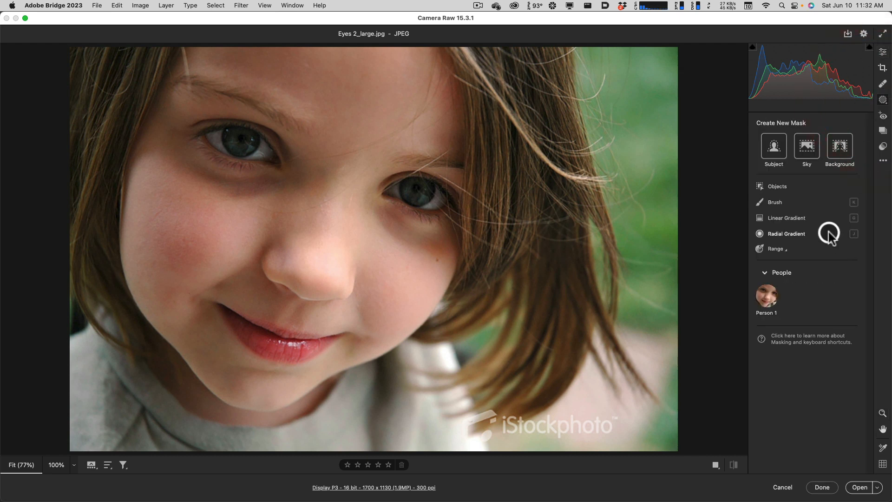
click(775, 203)
mouse_move(271, 167)
mouse_down()
mouse_move(267, 149)
mouse_move(242, 136)
mouse_move(202, 137)
mouse_move(210, 155)
mouse_move(389, 187)
mouse_move(427, 183)
mouse_move(450, 205)
mouse_move(442, 223)
mouse_move(412, 213)
mouse_move(387, 192)
mouse_up()
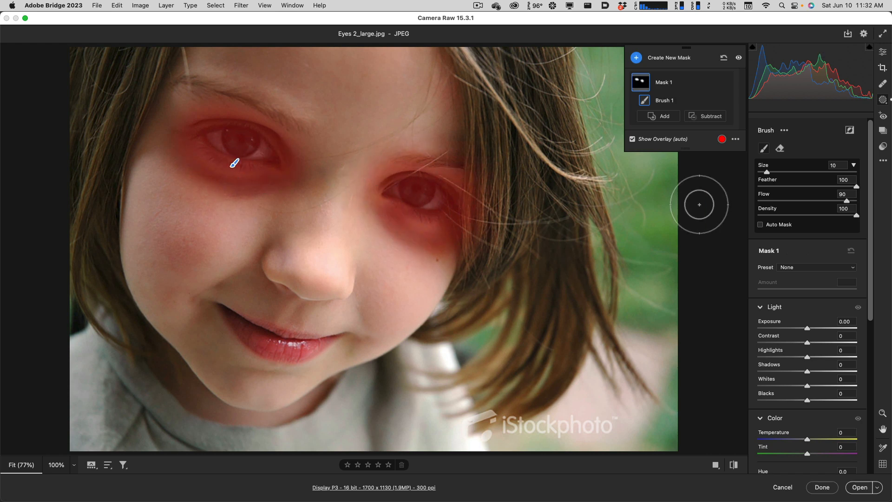
drag(807, 329, 812, 329)
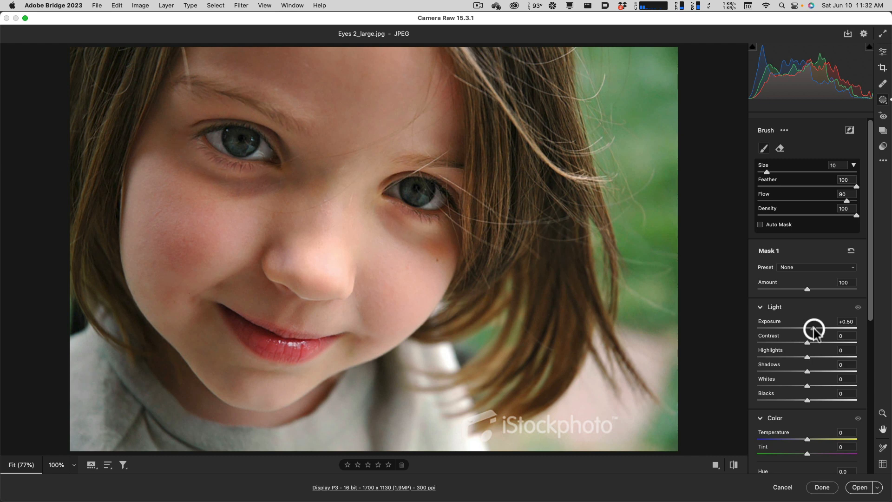
drag(814, 331, 814, 331)
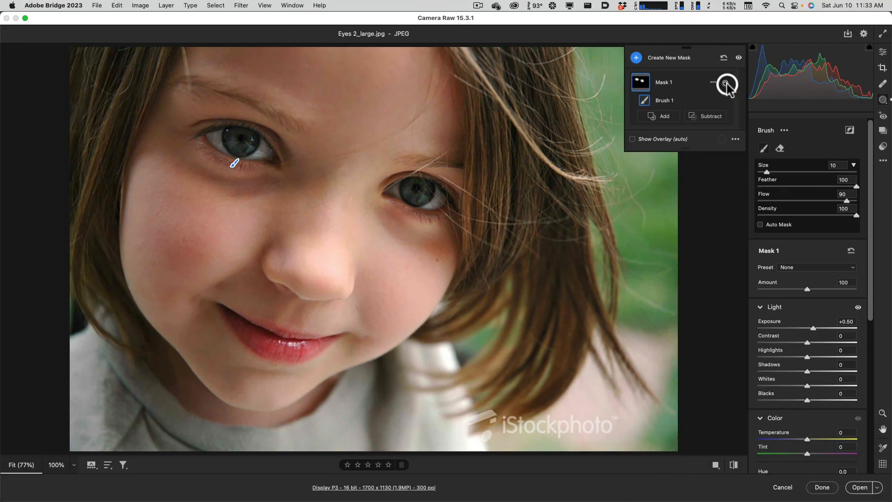
Toggle the visibility of Mask 1 to compare the eye area with and without the exposure adjustment.
click(726, 84)
click(726, 84)
click(726, 84)
click(726, 84)
click(726, 83)
click(726, 83)
click(726, 84)
click(726, 83)
click(725, 83)
click(726, 84)
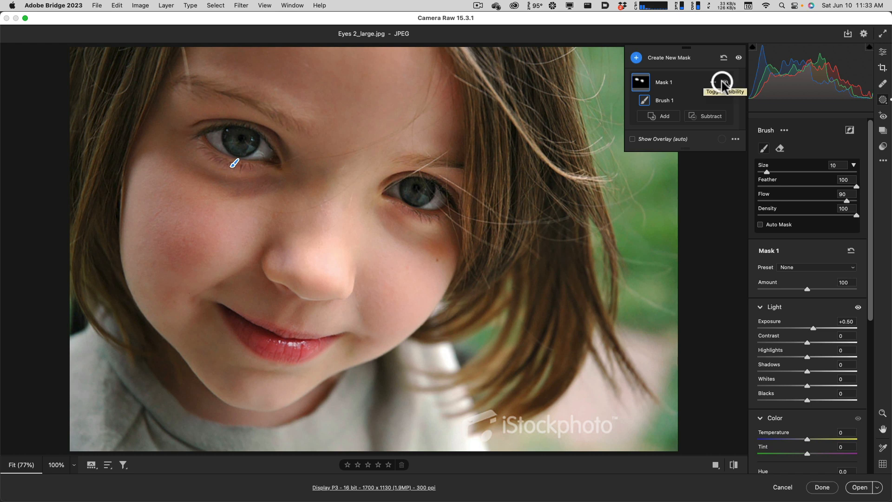
mouse_move(813, 328)
mouse_down()
mouse_move(841, 325)
mouse_move(757, 322)
mouse_move(813, 329)
mouse_up()
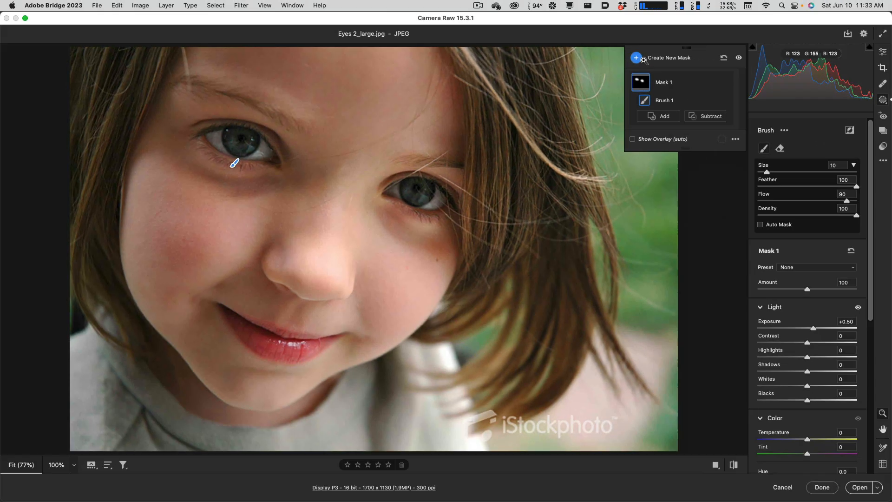
Create a people mask of only the girl's Eye Sclera and set its exposure to +0.35 and saturation to -62.
click(637, 59)
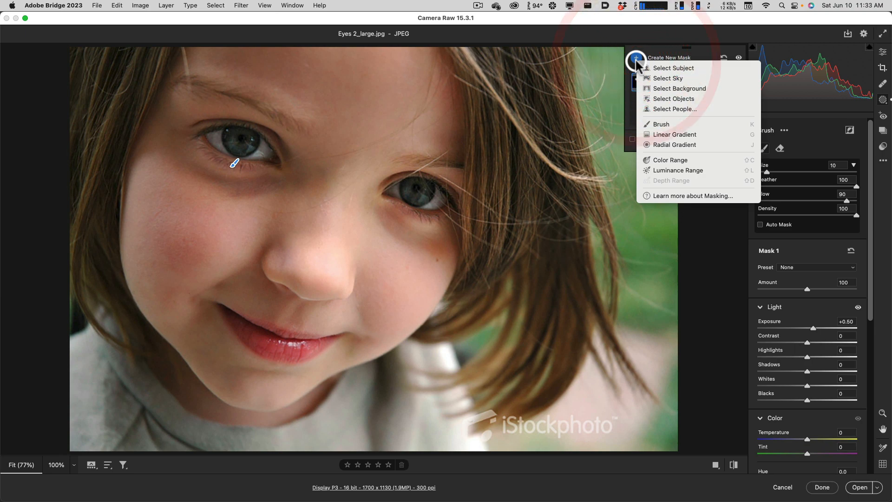
click(671, 109)
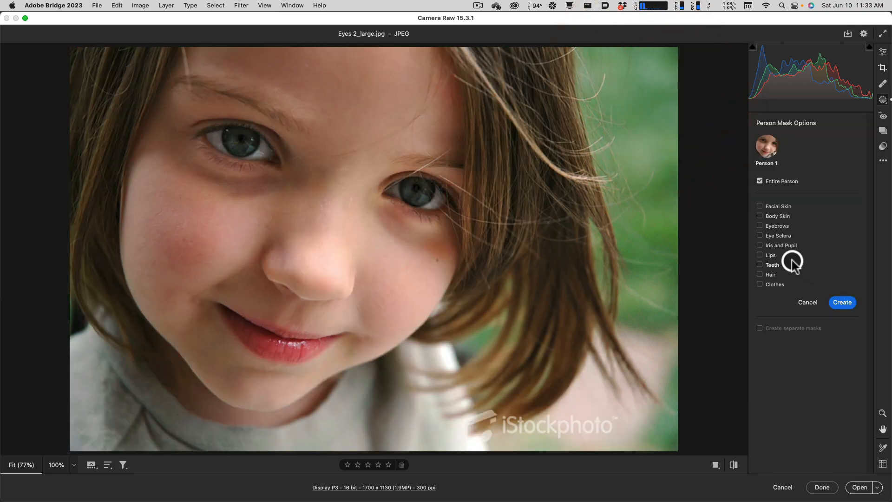
click(768, 245)
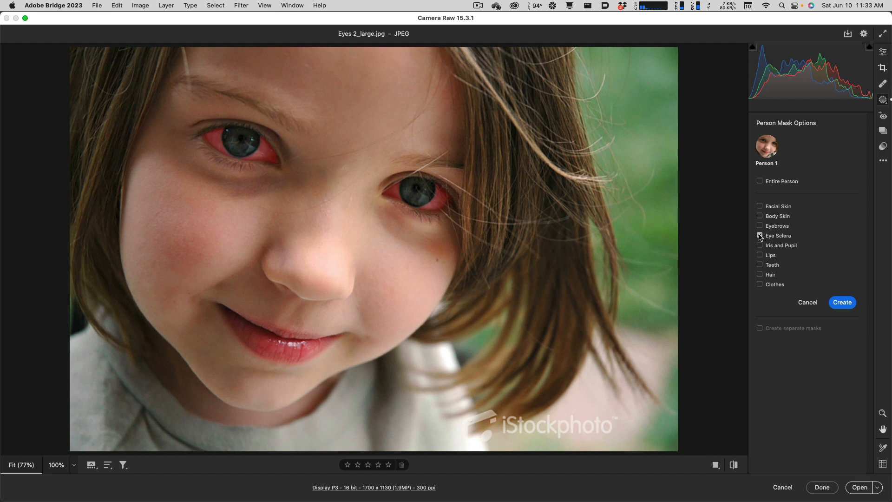
click(760, 238)
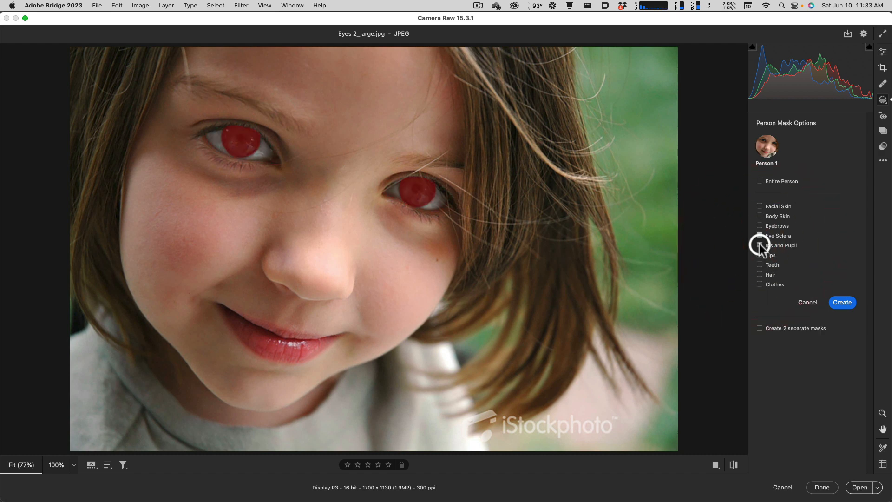
click(760, 235)
click(760, 236)
click(841, 305)
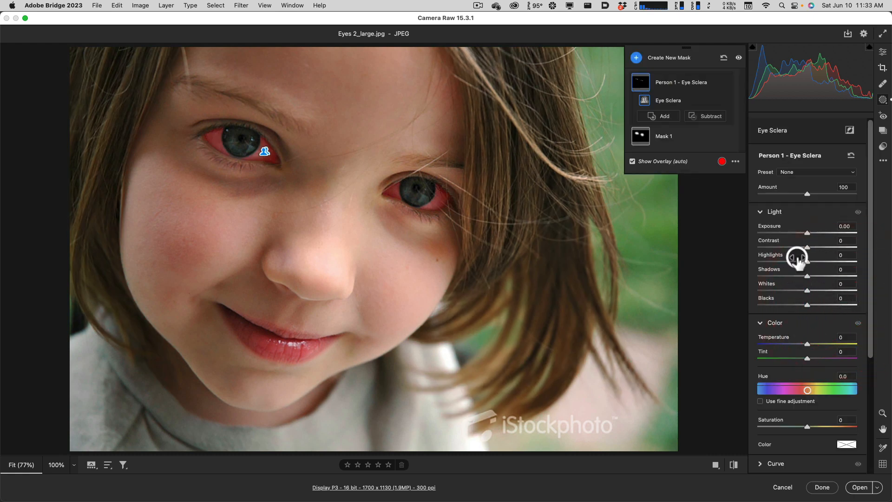
drag(806, 235, 810, 234)
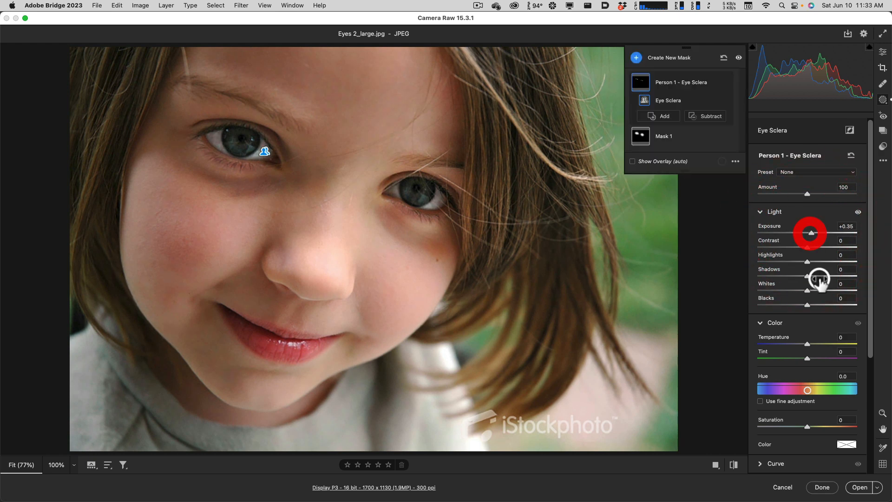
drag(807, 428, 776, 425)
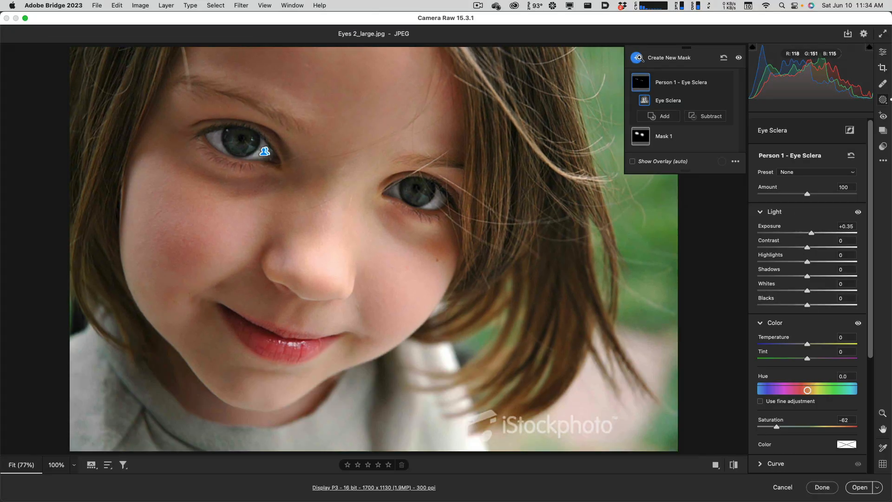
Create another people mask that covers only the girl's Iris and Pupil.
click(638, 57)
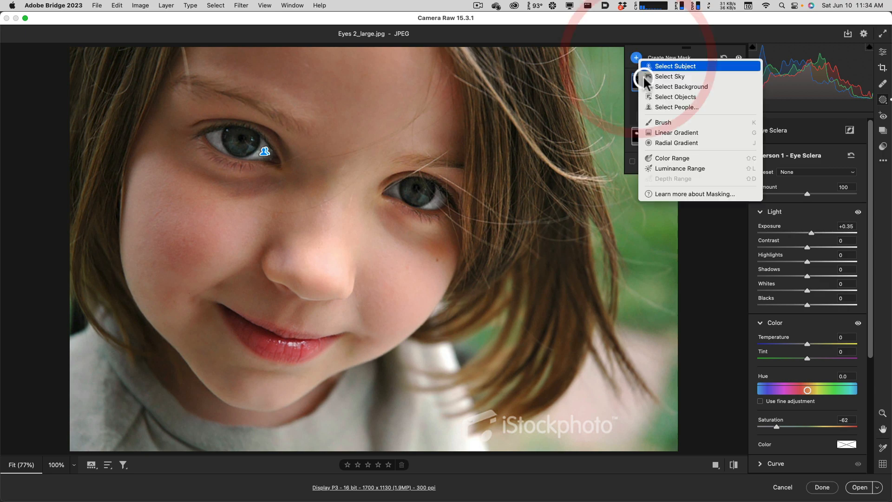
click(672, 108)
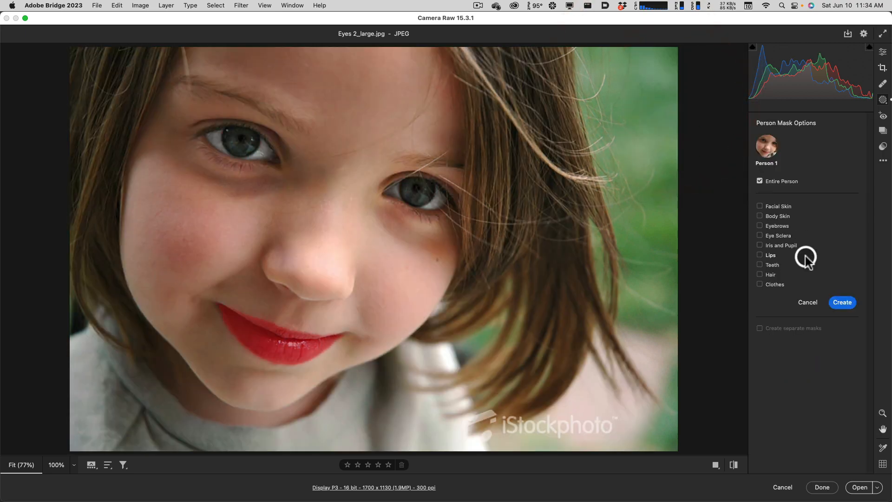
click(760, 245)
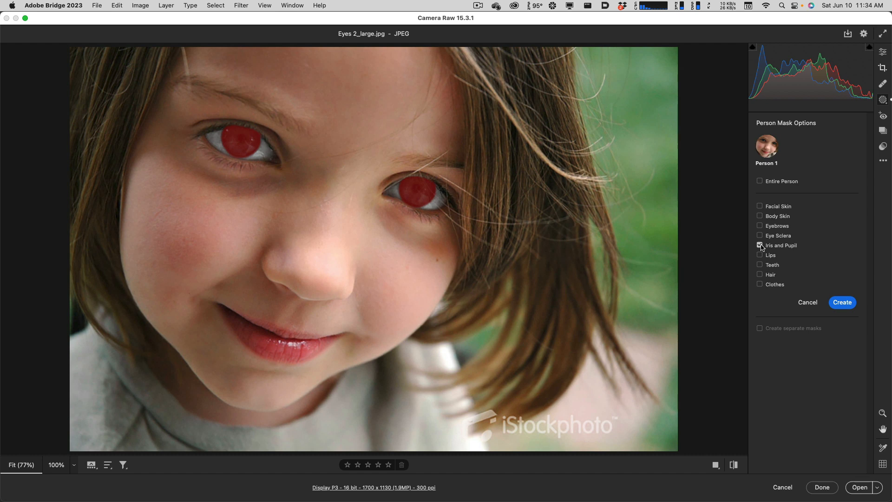
click(842, 302)
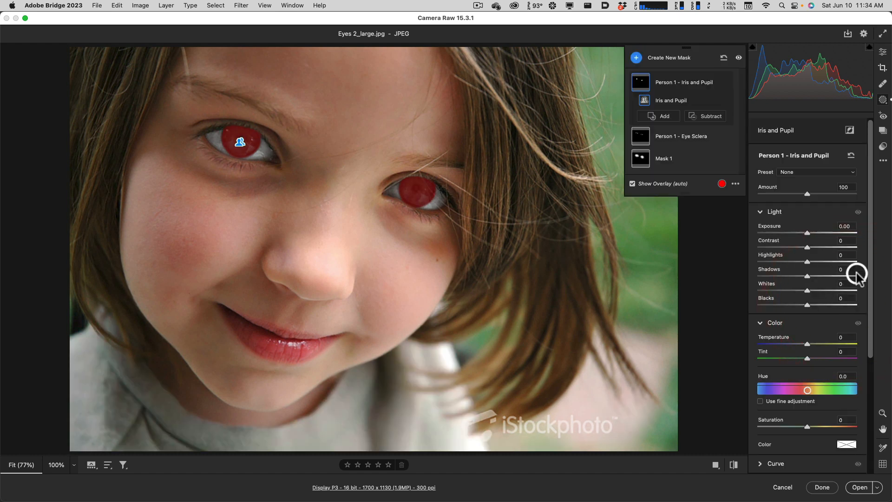
Set the Iris and Pupil mask's exposure to +0.75, contrast to +12, shadows to +9 and saturation to +32.
drag(807, 232, 815, 232)
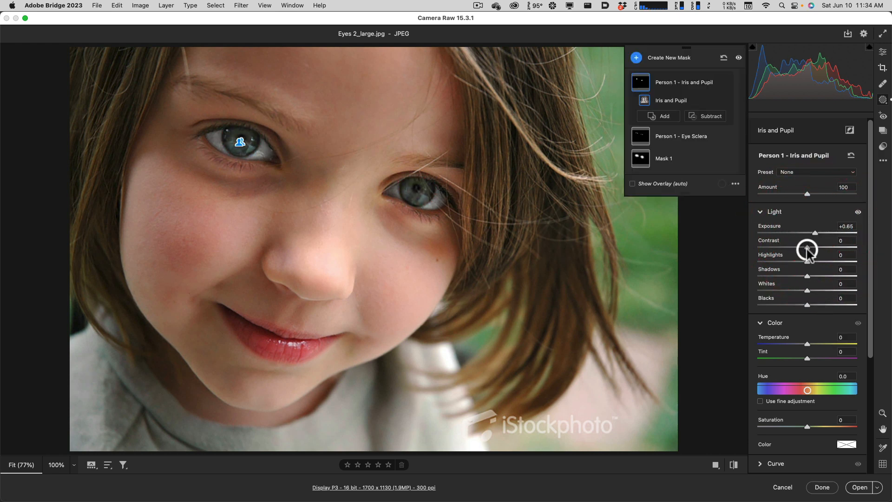
mouse_move(808, 248)
mouse_down()
mouse_move(817, 248)
mouse_move(817, 233)
mouse_up()
drag(807, 276, 813, 278)
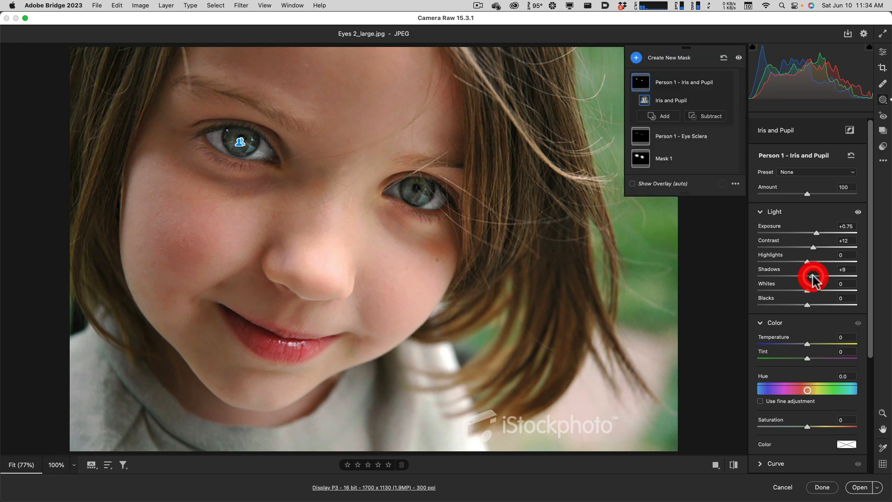
drag(869, 253, 867, 384)
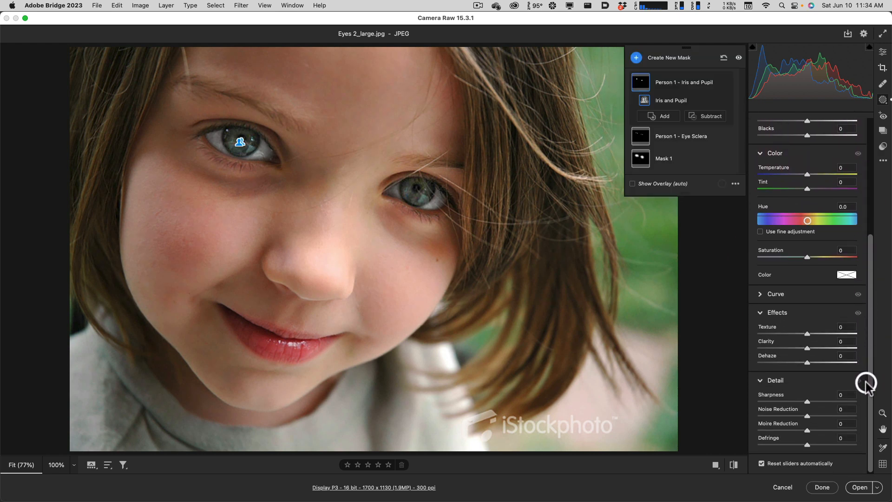
click(832, 300)
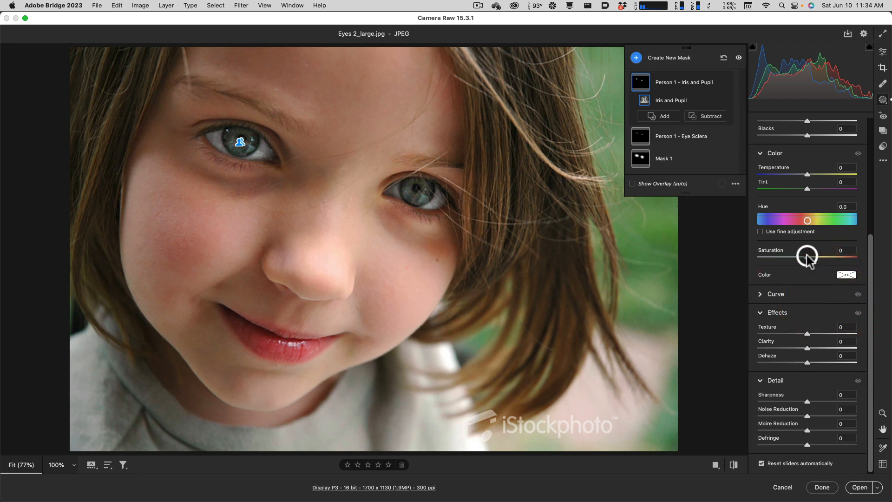
drag(807, 257, 815, 262)
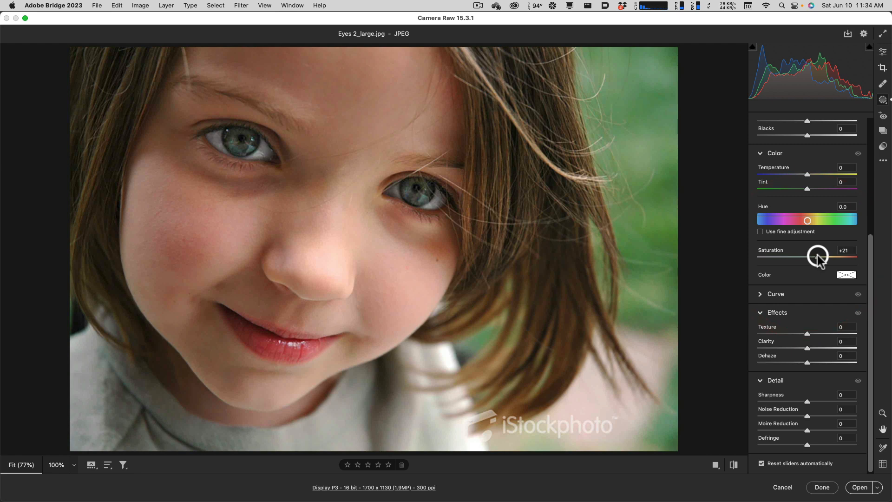
drag(824, 258, 866, 155)
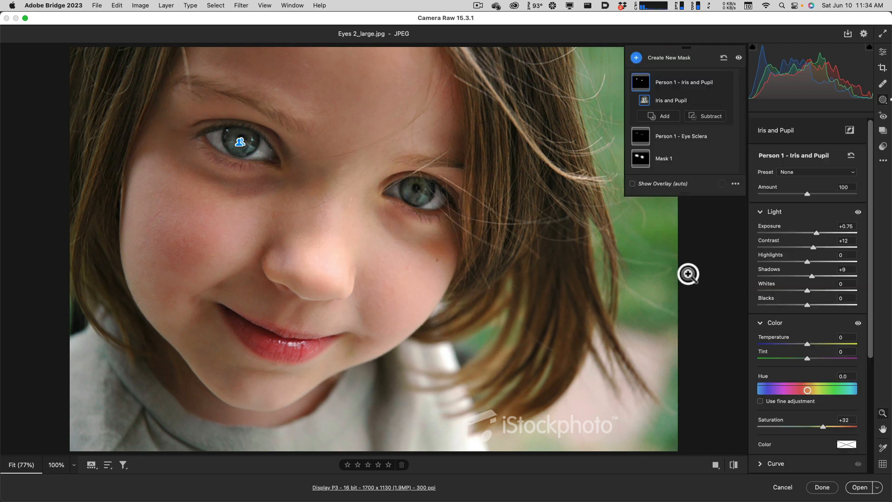
Compare the girl's whole photo with and without the adjustments, and accept the Camera Raw edits.
key(super+minus)
key(super+minus)
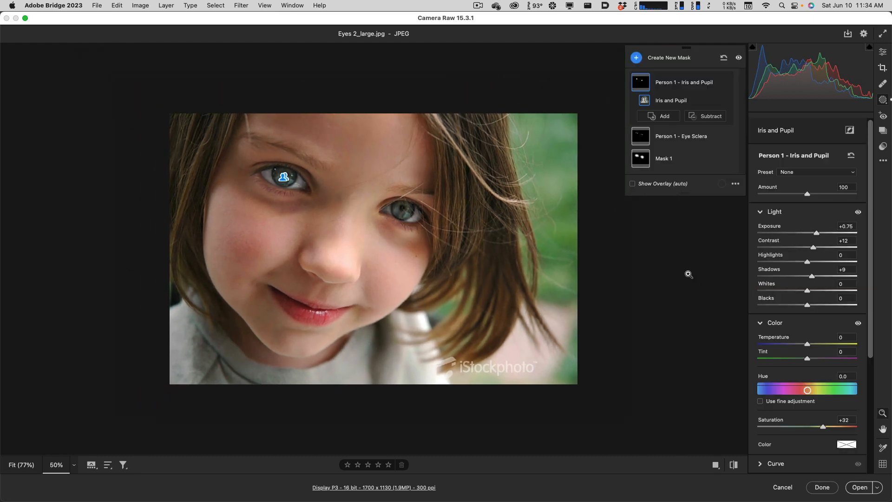
key(backslash)
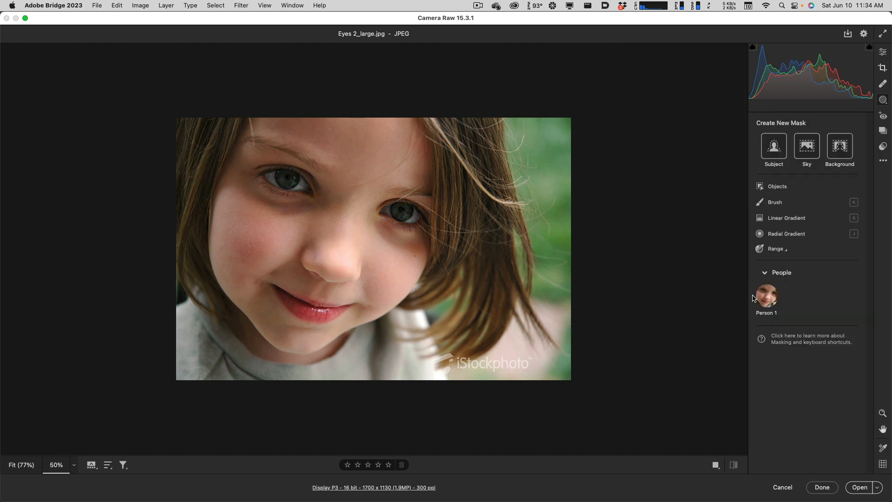
key(backslash)
key(backslash)
key(backslash)
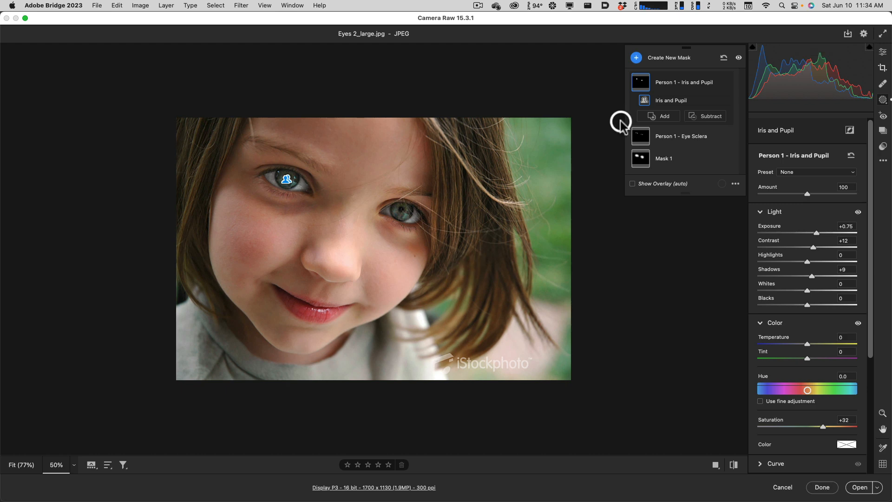
click(640, 136)
click(637, 83)
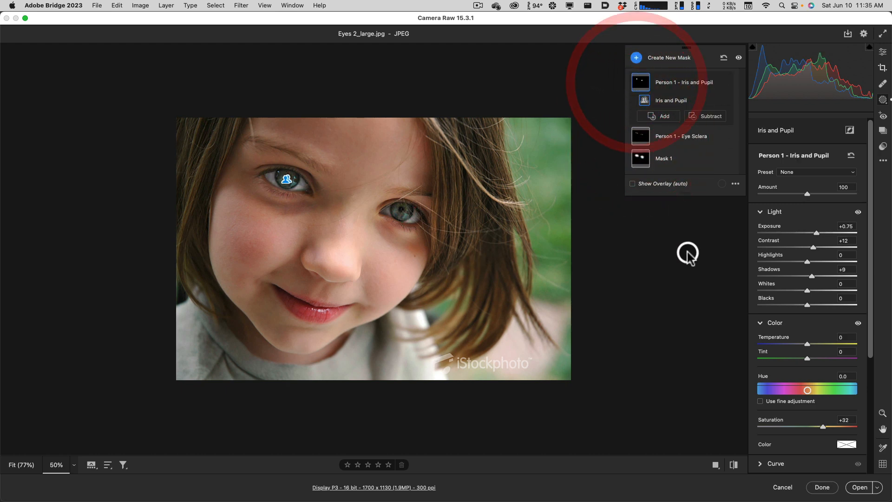
click(824, 488)
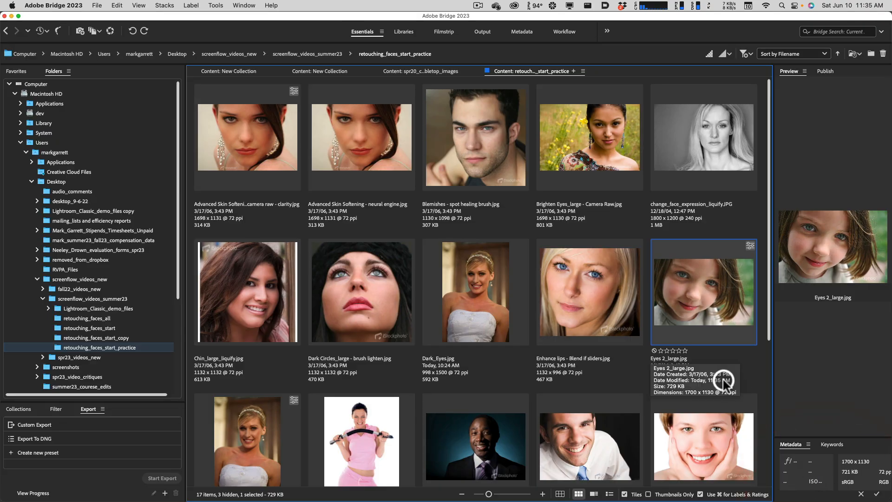
Find Nose - liquify.jpg in the retouching_faces_start_practice folder and open it in Photoshop.
scroll(535, 375, down, 5)
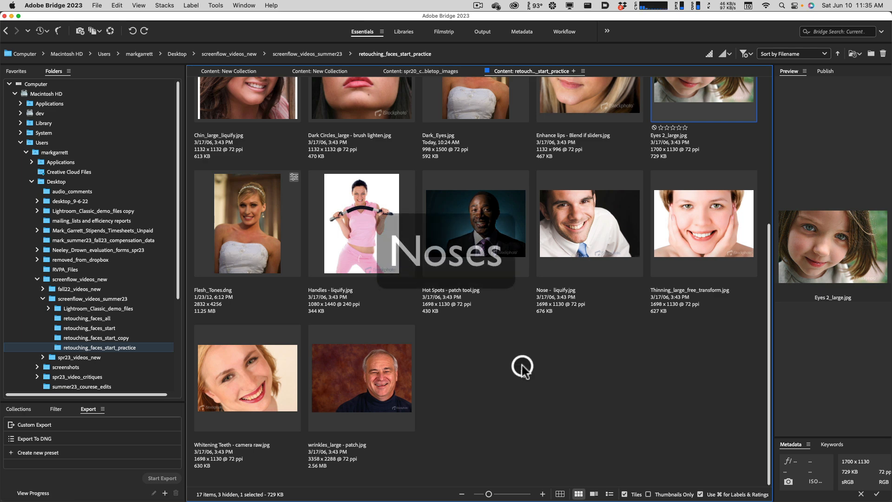
click(579, 260)
scroll(579, 260, up, 3)
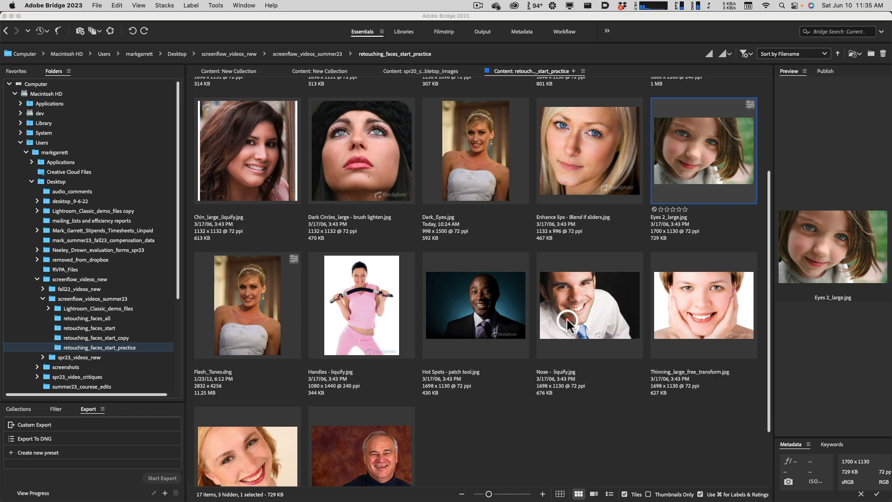
right_click(568, 324)
click(548, 314)
double_click(561, 311)
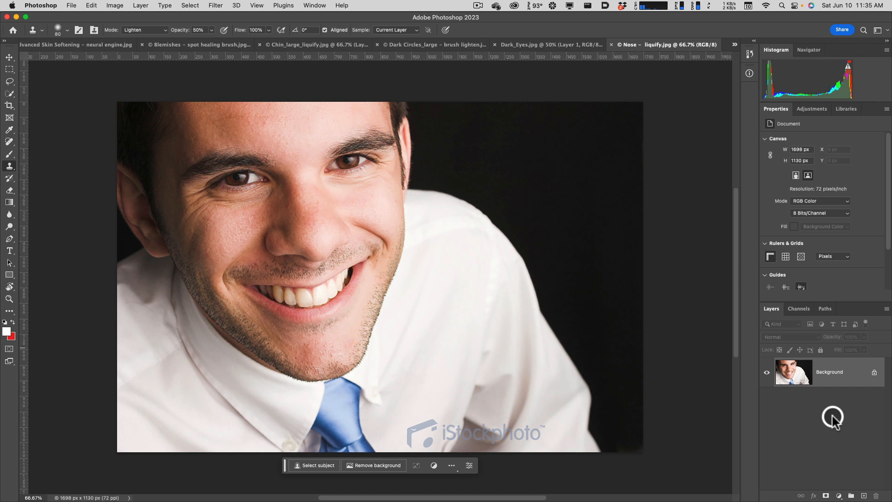
Duplicate the Background layer and open the copy in the Liquify filter.
key(super+j)
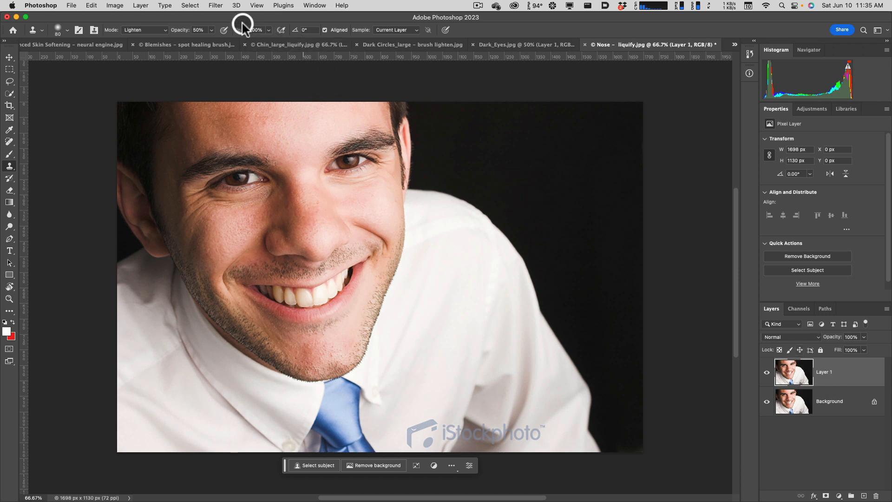
click(216, 5)
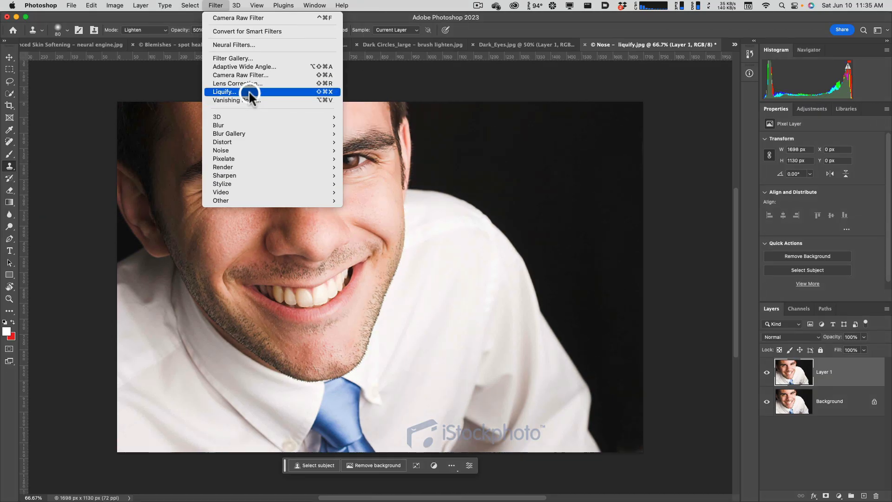
click(249, 91)
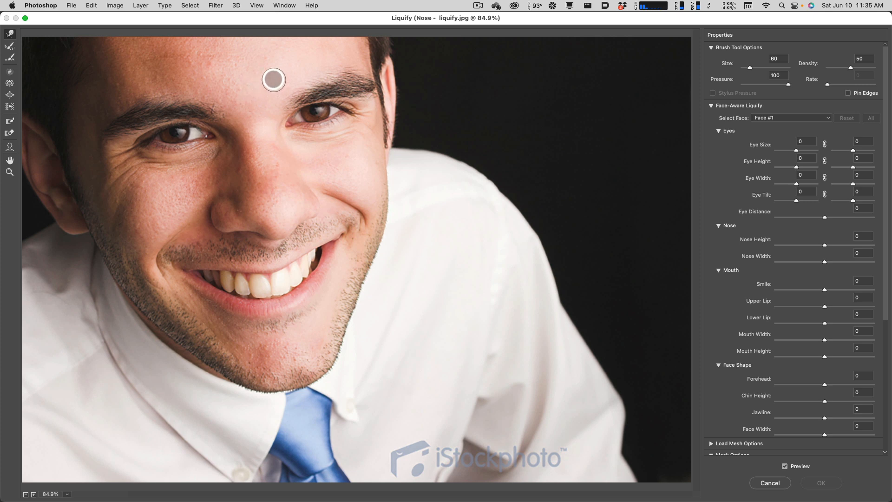
Shrink the man's whole nose with the Pucker tool, using brush sizes of 300 and 400.
click(10, 84)
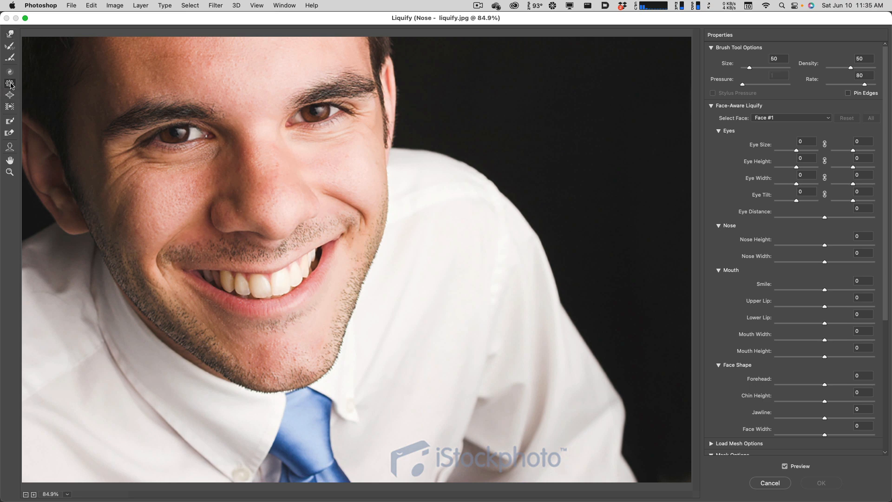
key(alt)
key(bracketright)
key(bracketright)
key(bracketright)
key(bracketright)
key(bracketright)
key(bracketright)
key(bracketright)
key(bracketright)
key(bracketright)
key(bracketright)
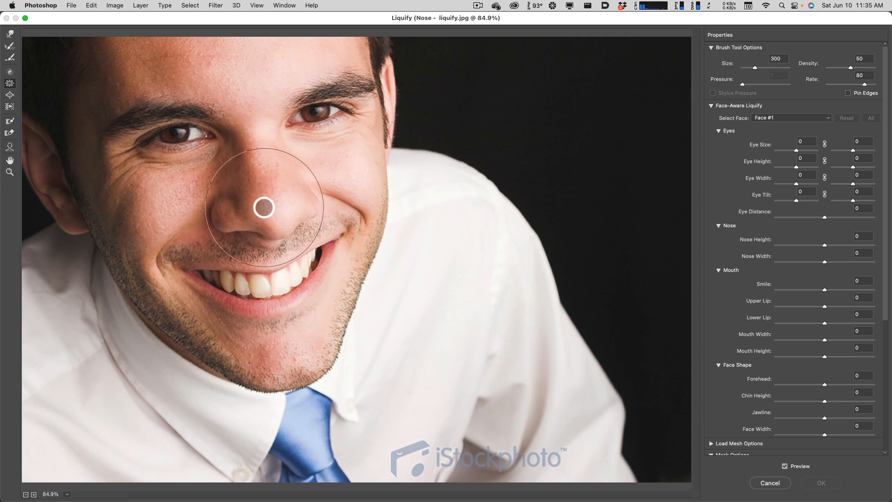
click(261, 205)
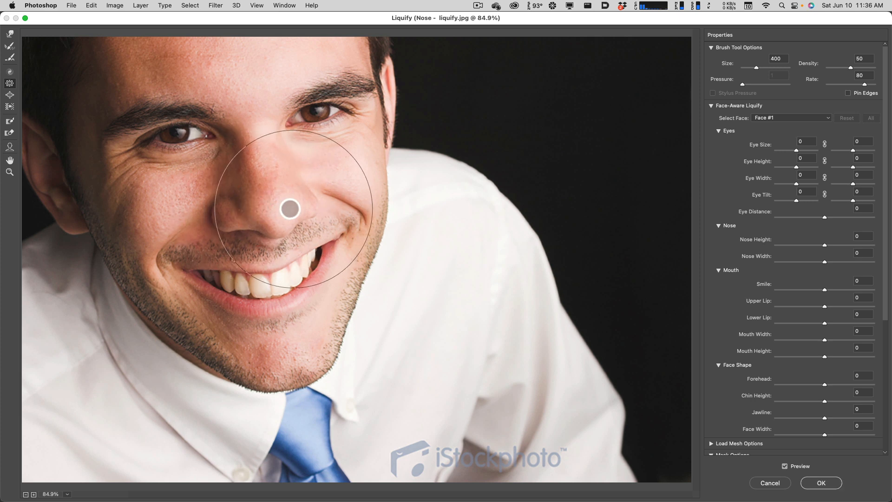
click(265, 204)
Pucker the nostrils on both sides of the nose inward with a brush size of 150.
key(bracketleft)
key(bracketleft)
key(bracketleft)
key(bracketleft)
key(bracketleft)
drag(227, 215, 242, 214)
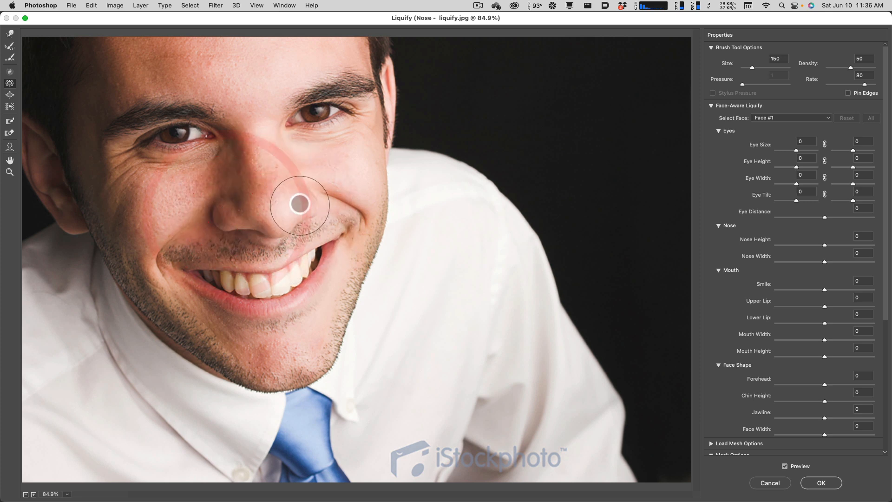
drag(297, 201, 267, 194)
Pucker the middle and tip of the nose repeatedly with a brush size of 250.
key(bracketright)
key(bracketright)
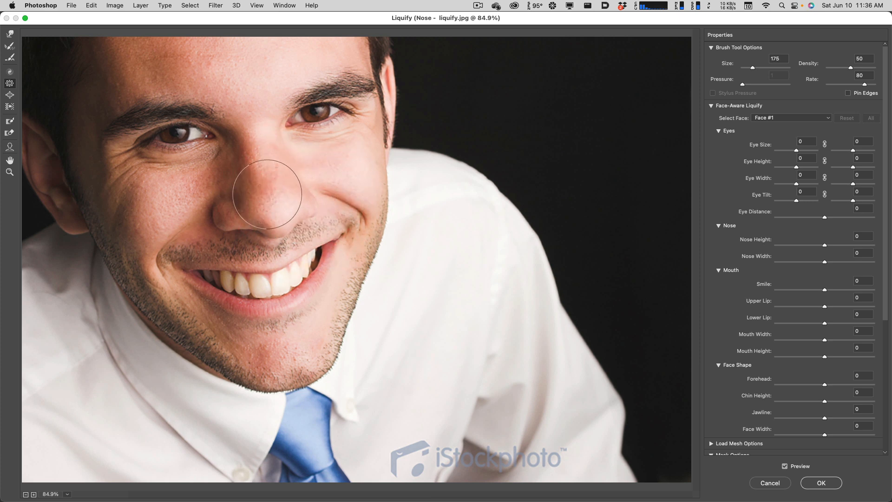
click(268, 199)
click(266, 207)
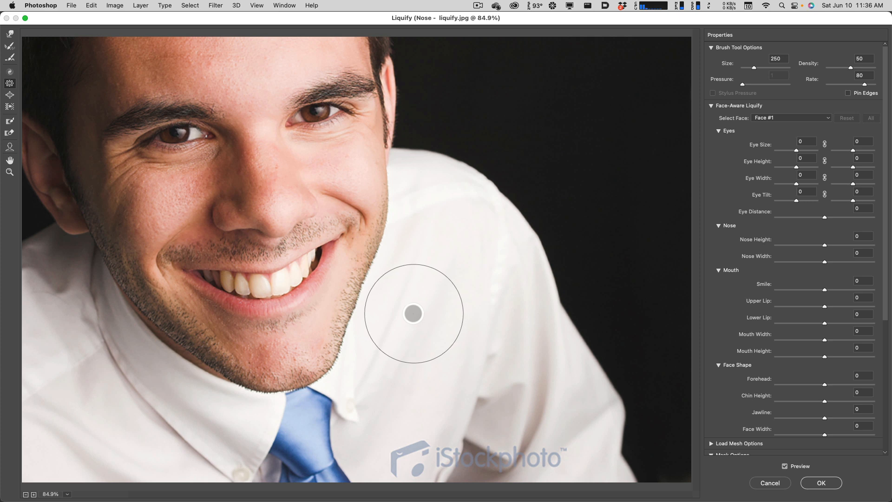
click(262, 197)
click(266, 197)
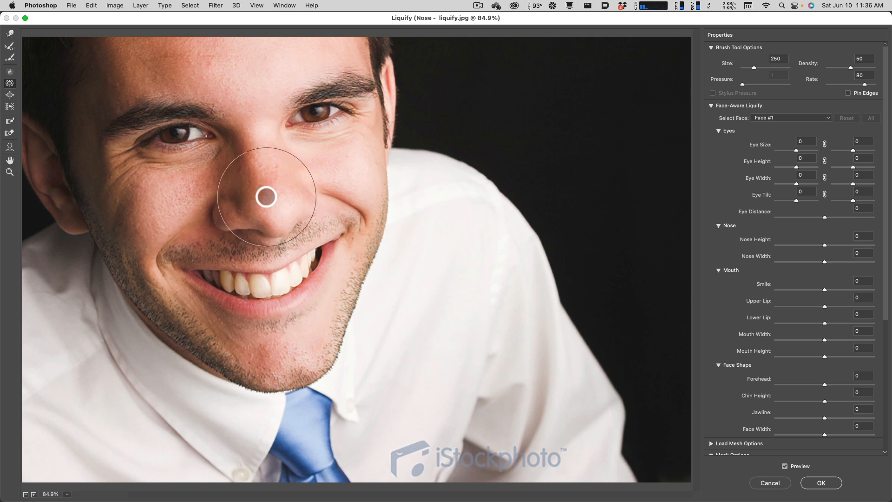
click(262, 191)
click(10, 96)
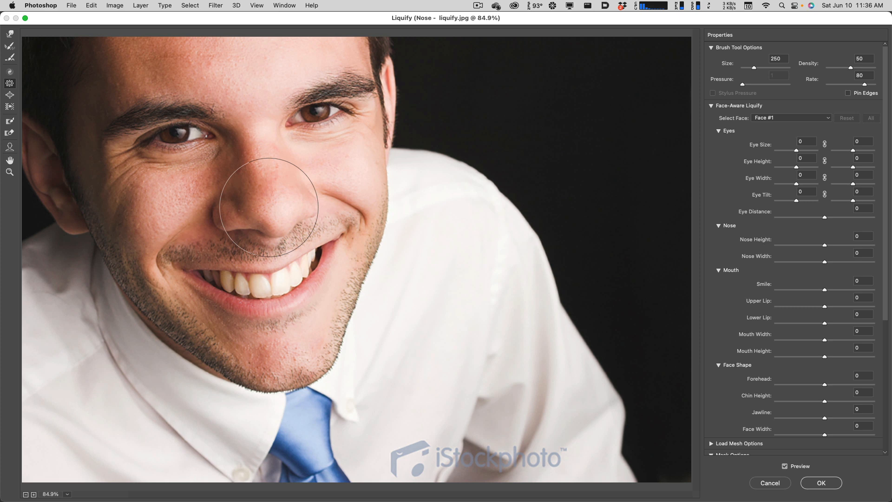
click(267, 203)
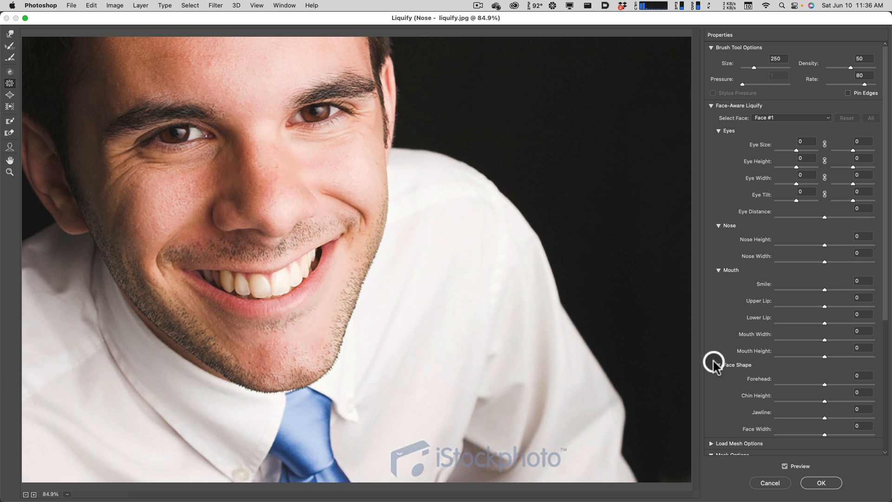
Toggle the Liquify preview repeatedly to compare the nose before and after puckering.
key(p)
key(p)
key(p)
key(p)
key(p)
key(p)
key(p)
key(p)
key(p)
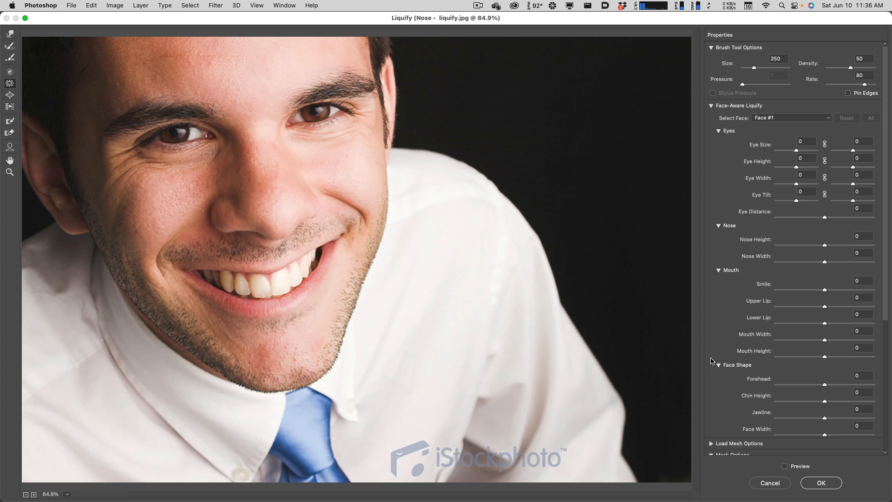
key(p)
key(p)
key(p)
key(p)
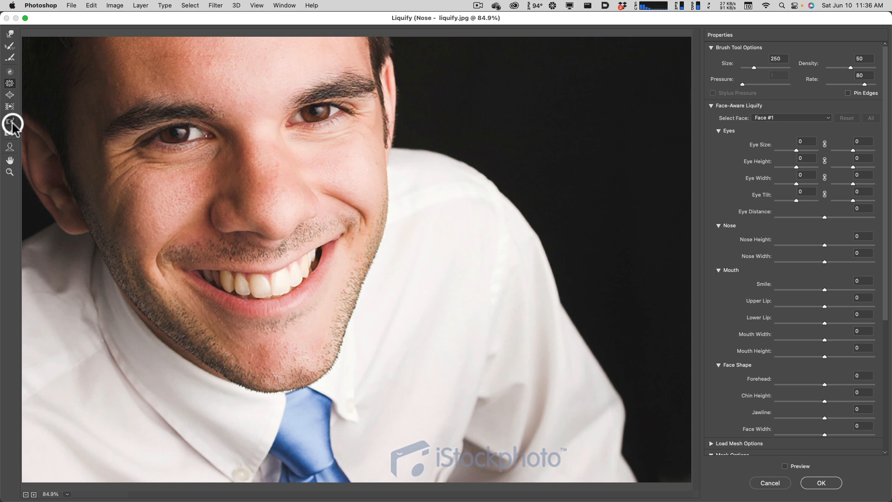
Restore part of the nose's original shape with the Reconstruct tool at a brush size of 250.
click(8, 142)
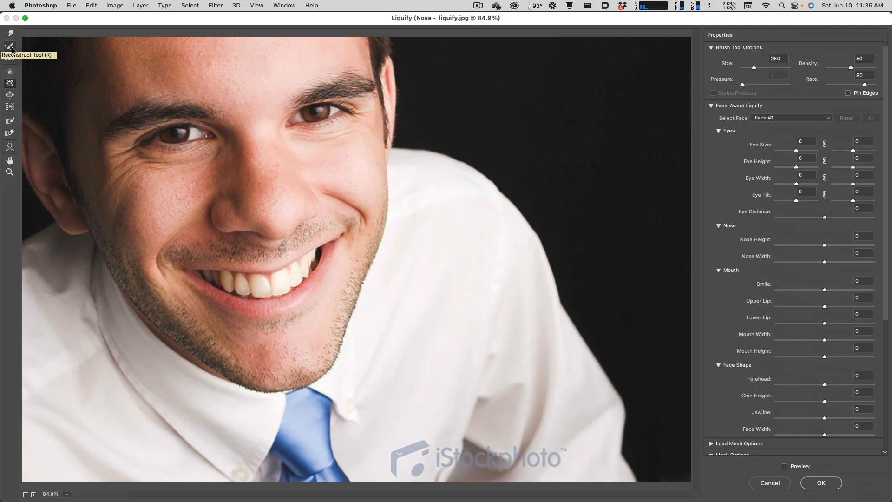
click(11, 49)
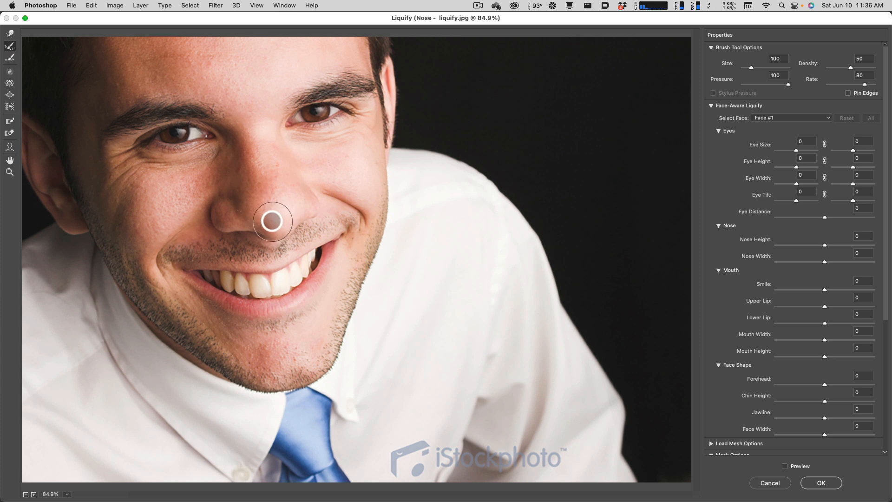
key(bracketright)
key(bracketright)
key(bracketright)
key(bracketright)
key(bracketright)
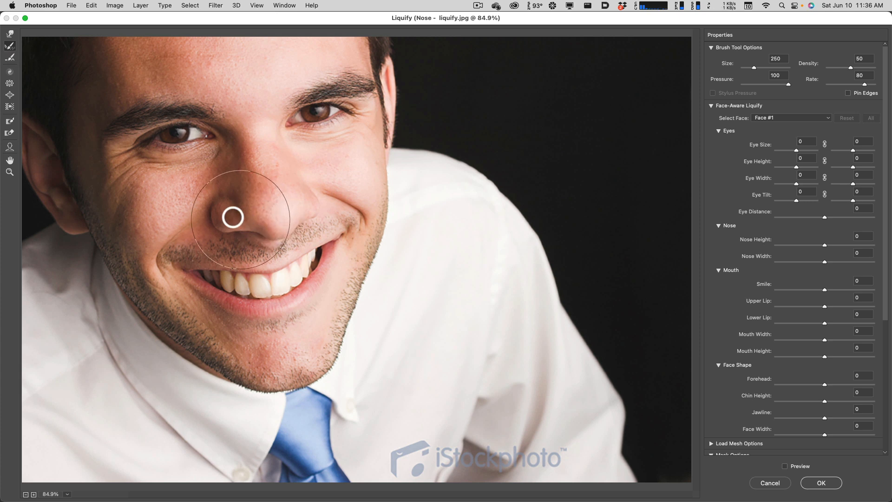
click(237, 216)
click(513, 215)
click(273, 211)
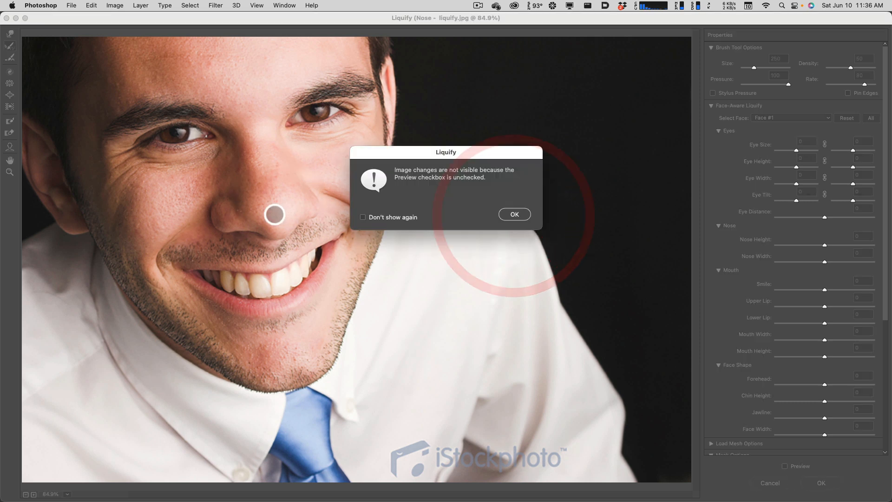
click(512, 214)
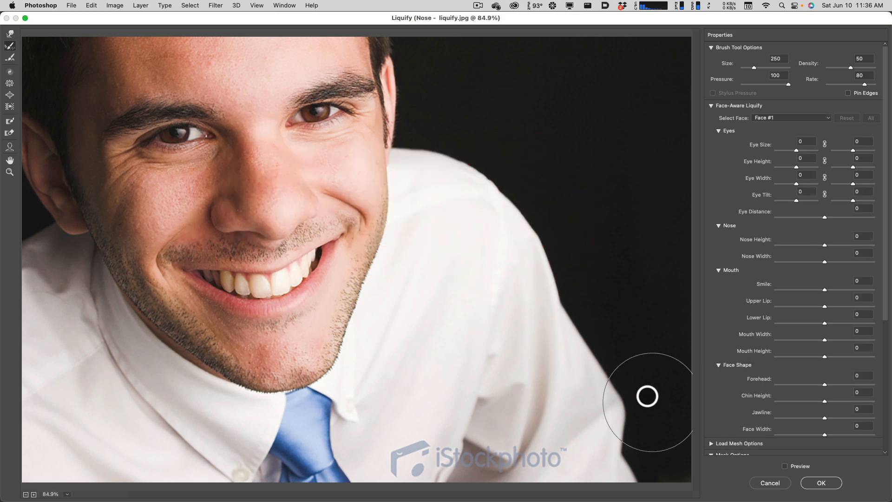
Apply the Liquify changes and toggle Layer 1's visibility to compare the nose with the original.
click(813, 481)
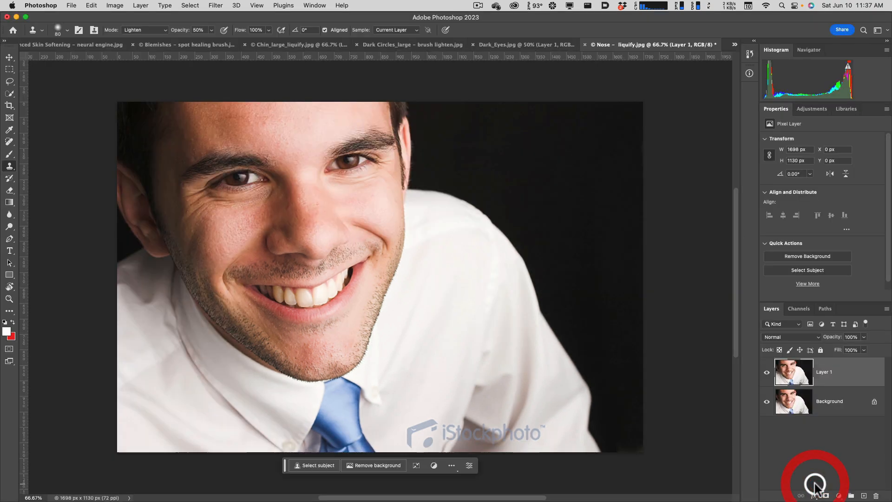
click(767, 371)
click(767, 372)
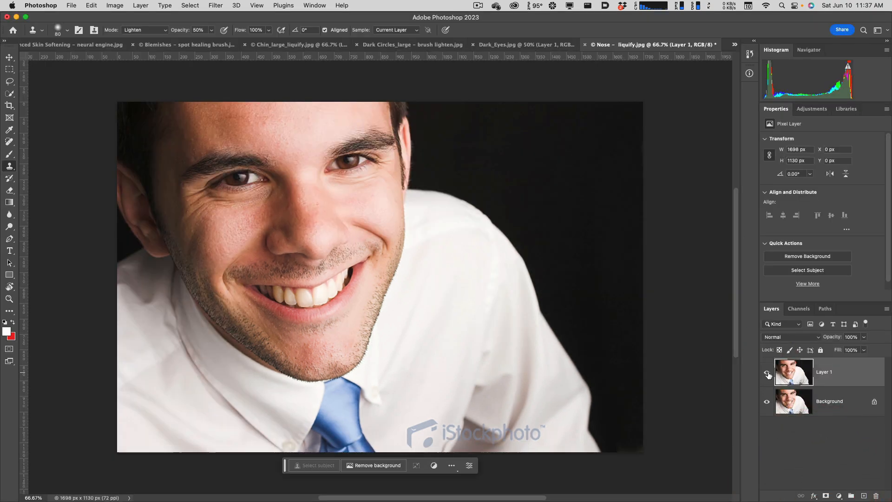
Select the Background layer and toggle Layer 1's visibility repeatedly to compare the puckered nose with the original.
click(785, 400)
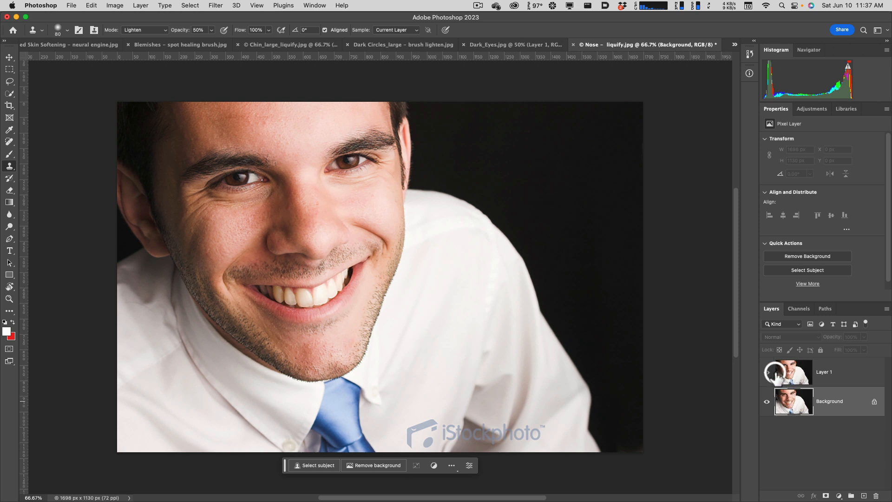
click(767, 373)
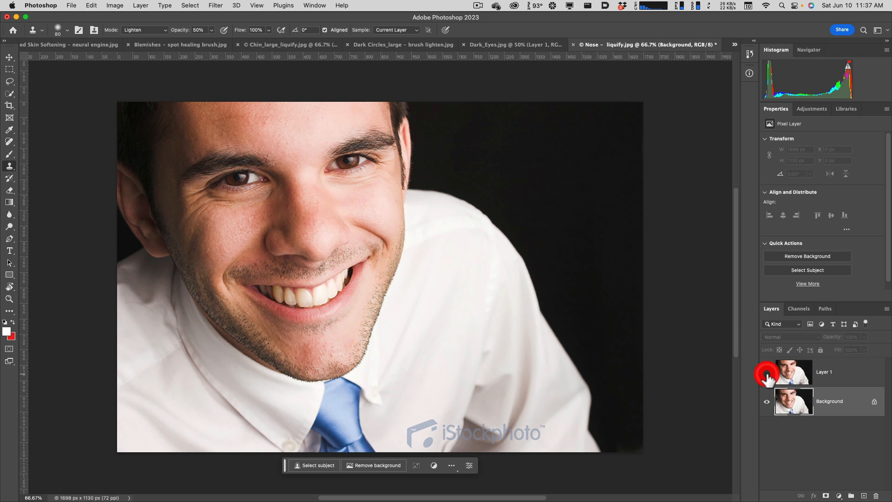
click(767, 374)
click(767, 374)
click(767, 373)
click(766, 374)
click(767, 374)
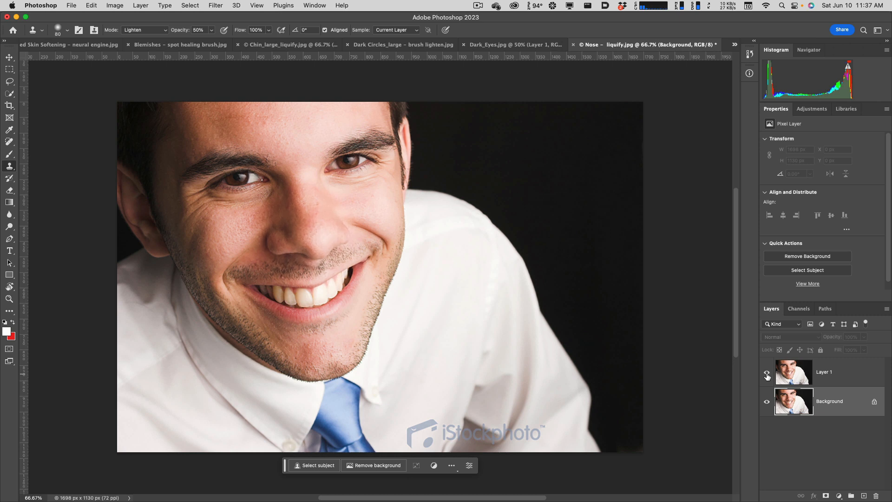
Hide Layer 1 and duplicate the Background layer for a second version of the nose correction.
click(789, 404)
click(799, 405)
click(767, 372)
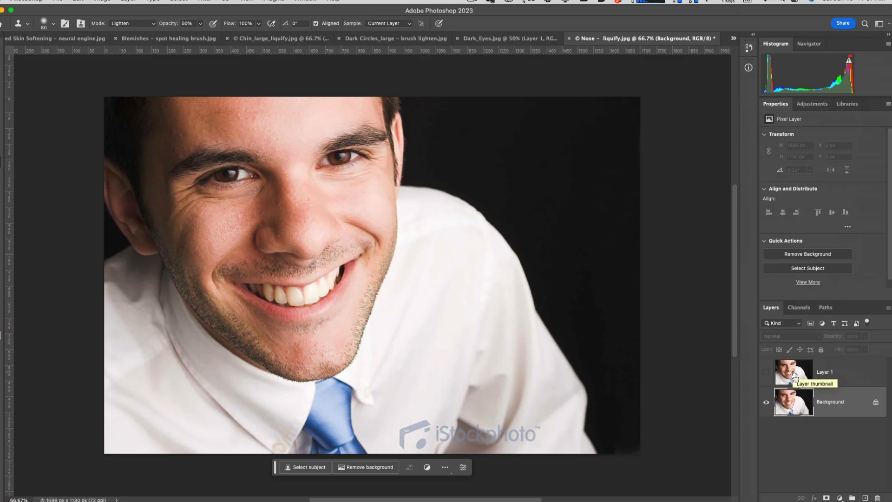
click(763, 382)
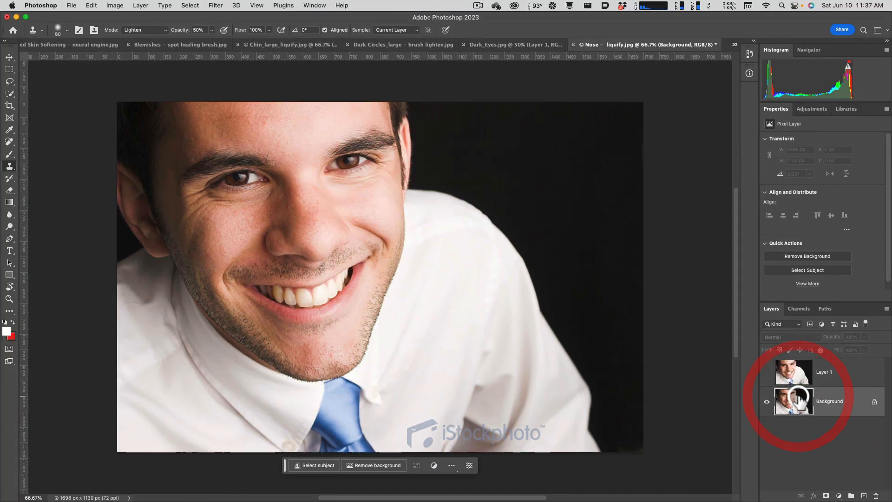
key(super+j)
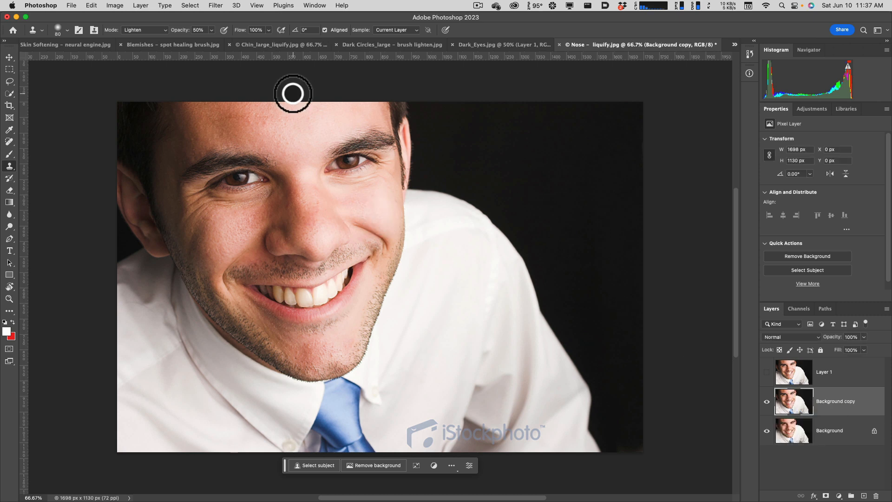
Open the Liquify filter on the Background copy and set the face-aware Nose Width to -63.
click(216, 6)
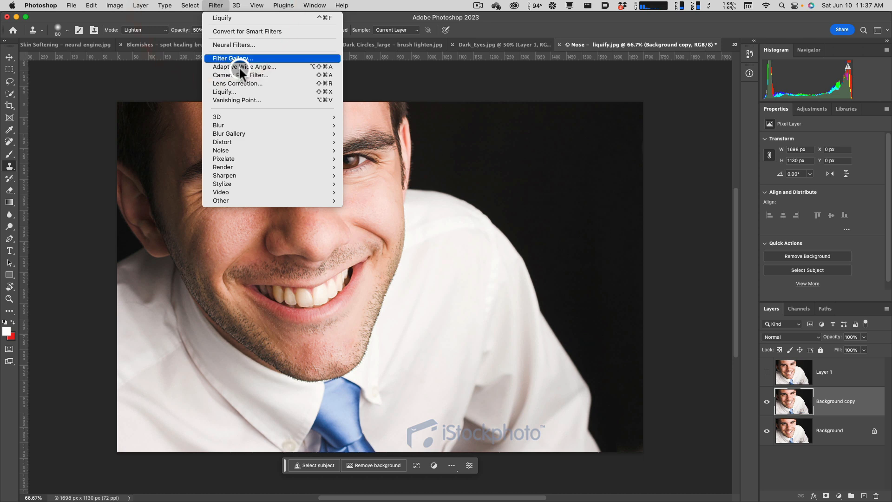
click(241, 90)
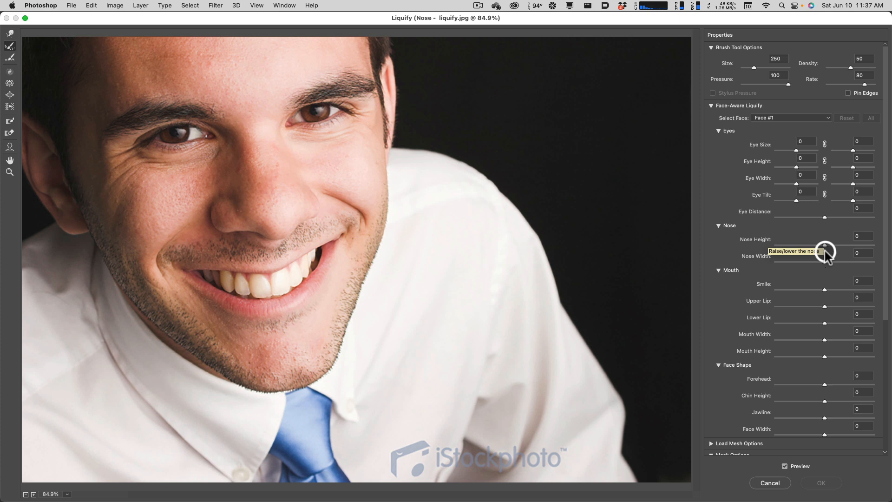
drag(825, 261, 800, 260)
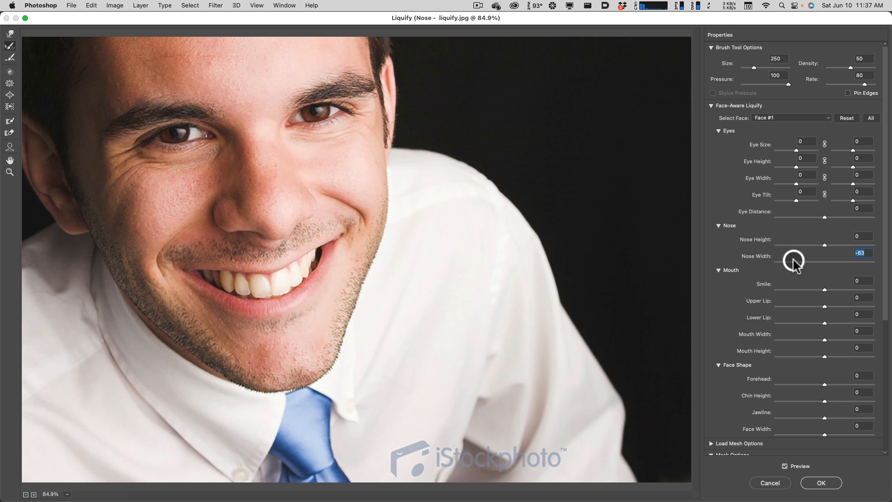
Toggle the Liquify preview repeatedly to compare the narrowed nose with its original width.
key(p)
key(p)
key(p)
key(p)
key(p)
key(p)
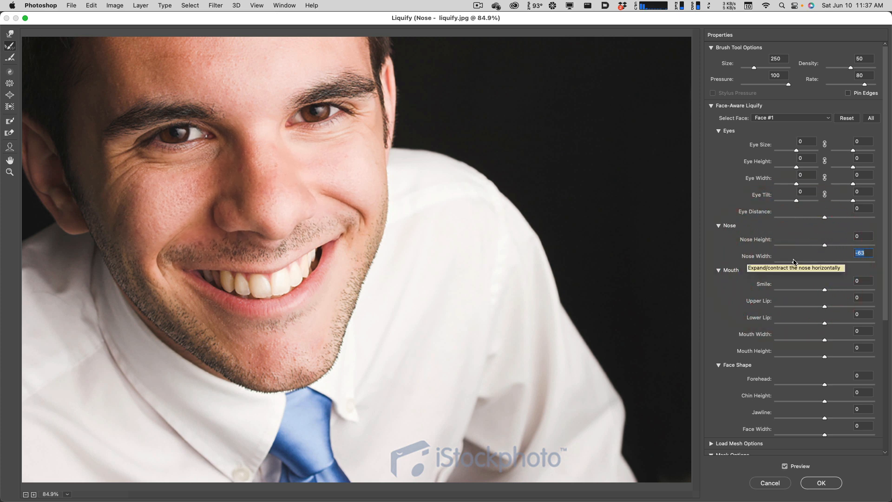
key(p)
key(p)
click(370, 232)
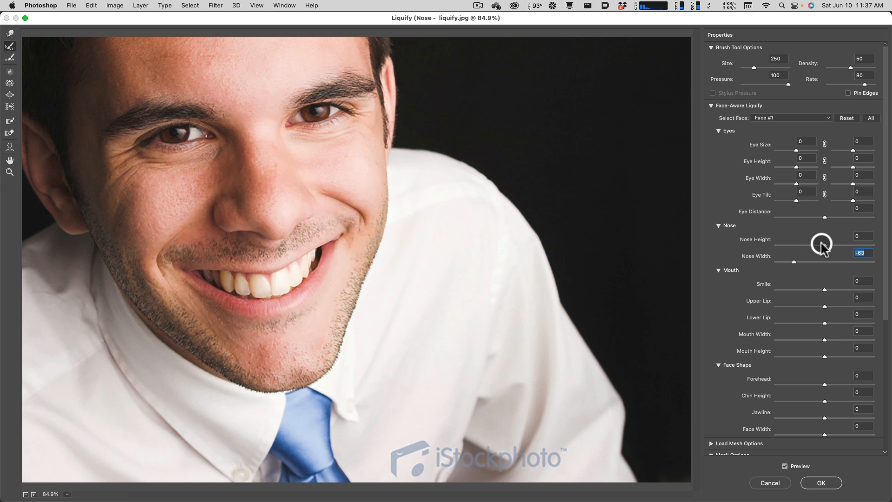
Try a Nose Height of 23, reset it to 0, and apply the Liquify changes.
mouse_move(825, 247)
mouse_down()
mouse_move(812, 245)
mouse_move(836, 247)
mouse_up()
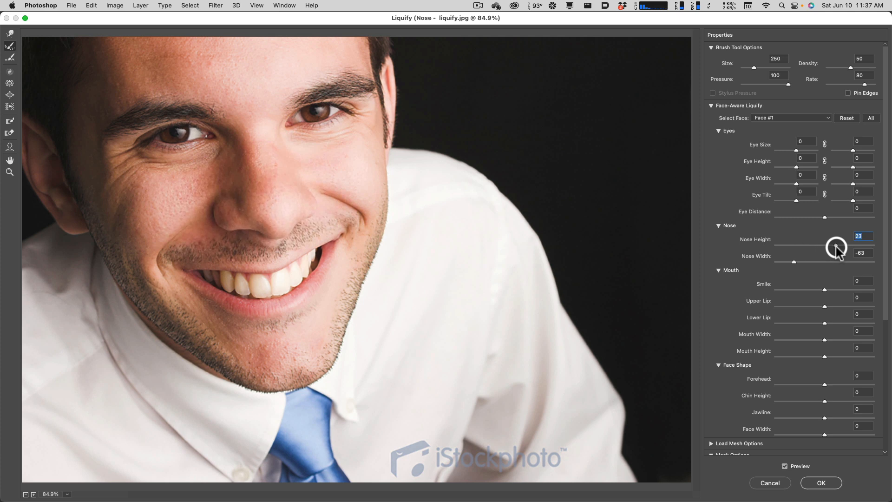
text(0)
key(Return)
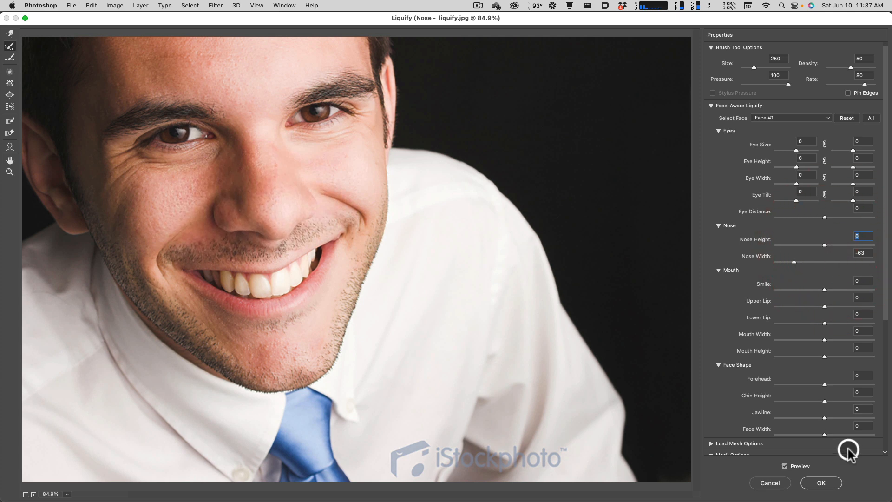
click(825, 474)
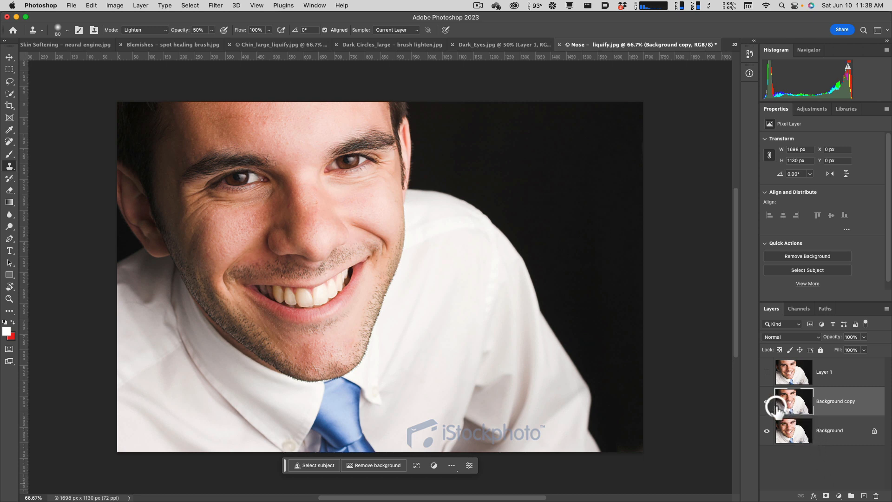
Hide the Background copy and toggle Layer 1 on and off to review the puckered nose against the original.
click(766, 402)
click(767, 373)
click(767, 374)
click(767, 375)
click(767, 375)
click(767, 375)
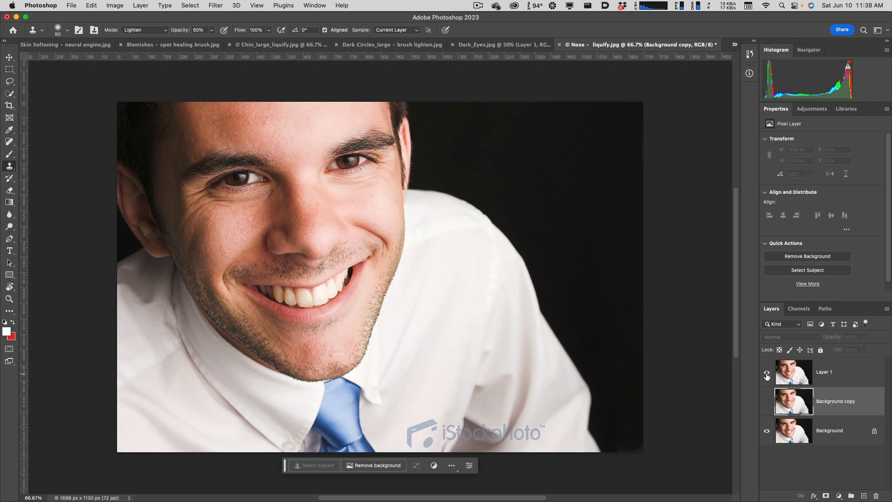
click(767, 374)
Show the Background copy and toggle it repeatedly to compare the face-aware nose narrowing with the original.
click(768, 401)
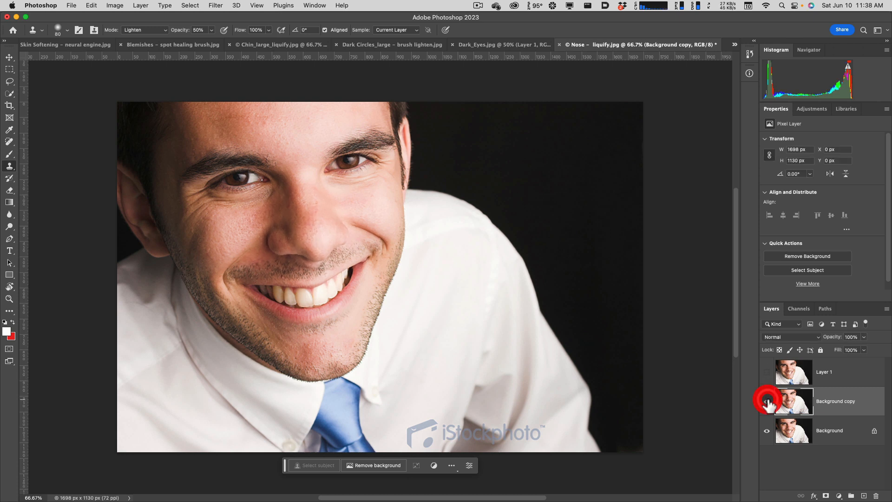
click(767, 402)
click(767, 402)
click(767, 401)
click(767, 401)
click(768, 401)
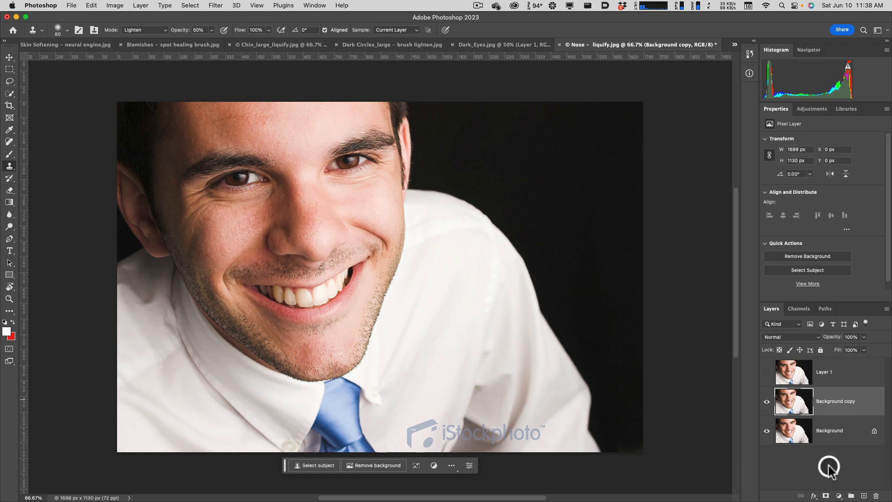
Switch to Adobe Bridge, open Thinning_large_free_transform.jpg in Photoshop, and duplicate its Background layer.
key(ctrl+Up)
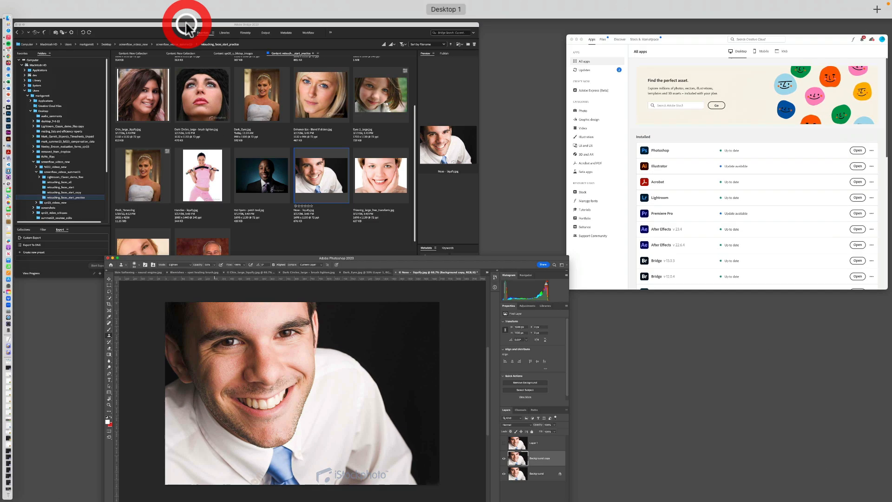
click(377, 188)
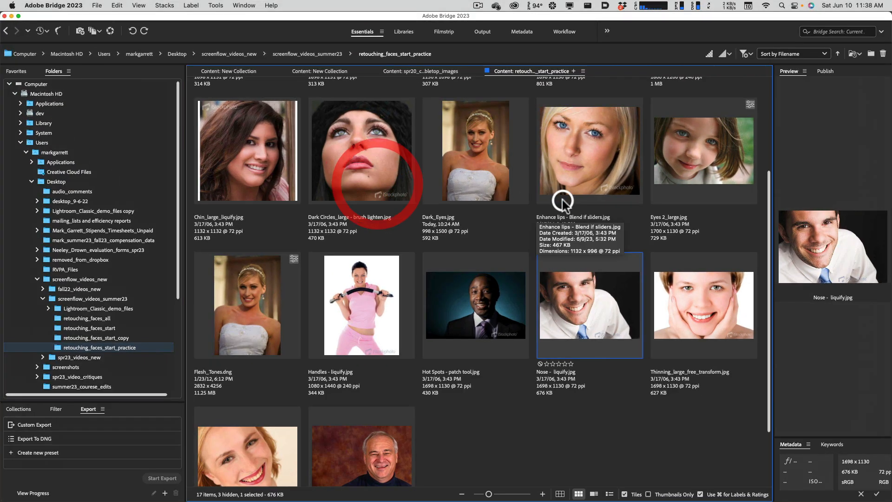
scroll(685, 325, down, 3)
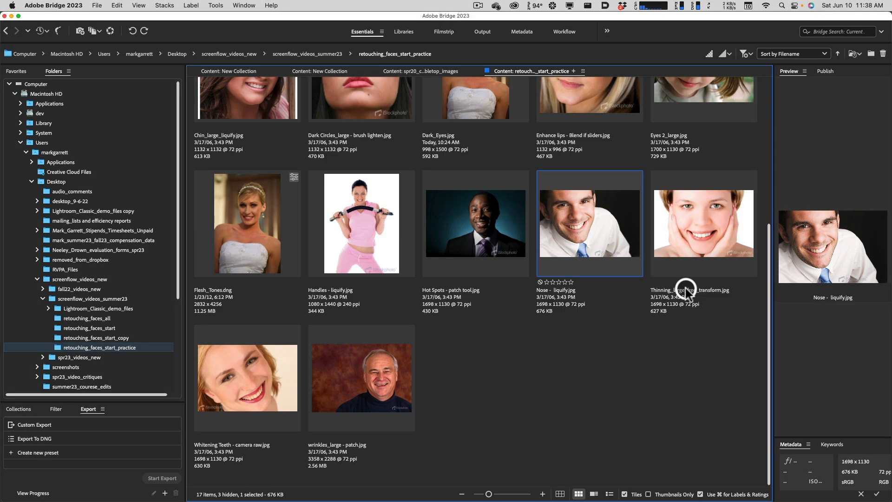
click(699, 222)
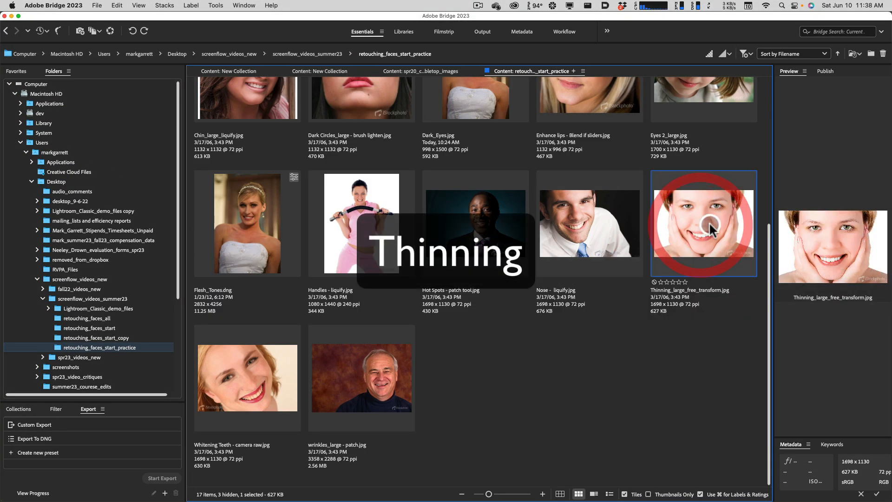
double_click(700, 225)
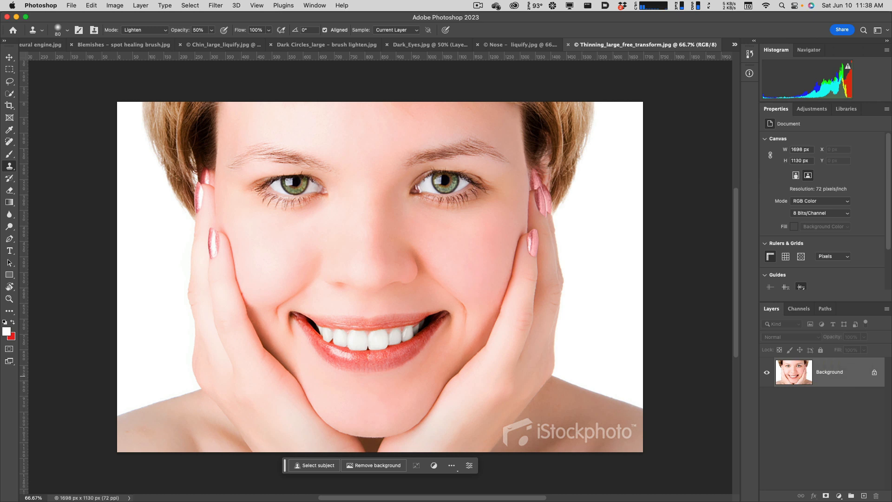
key(super+j)
click(766, 404)
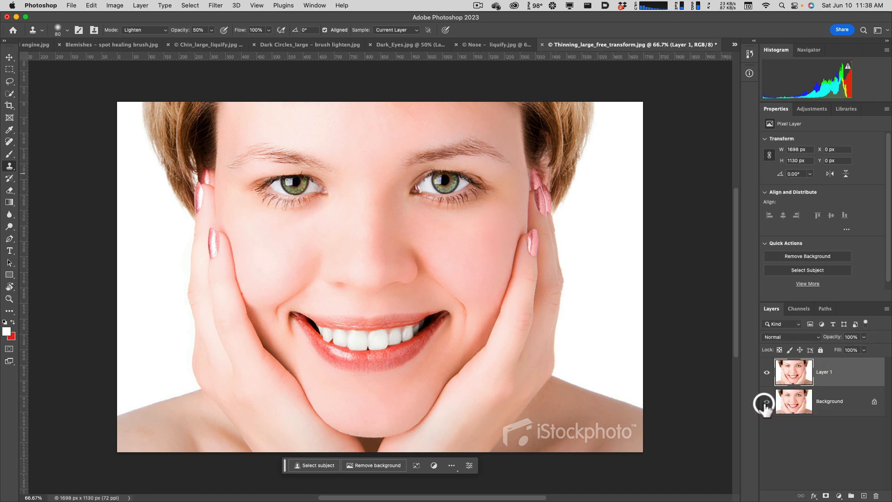
Narrow Layer 1 from both sides with Free Transform to about 92.4% width at full height and commit the transform.
click(91, 6)
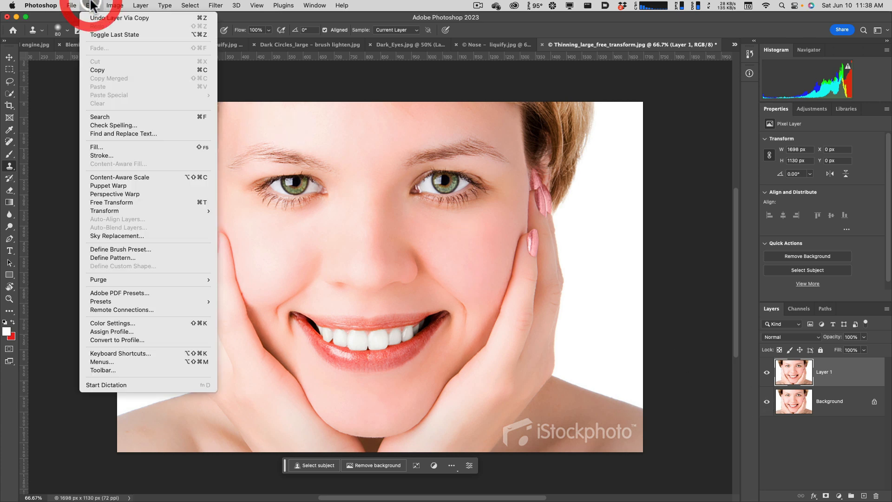
click(141, 202)
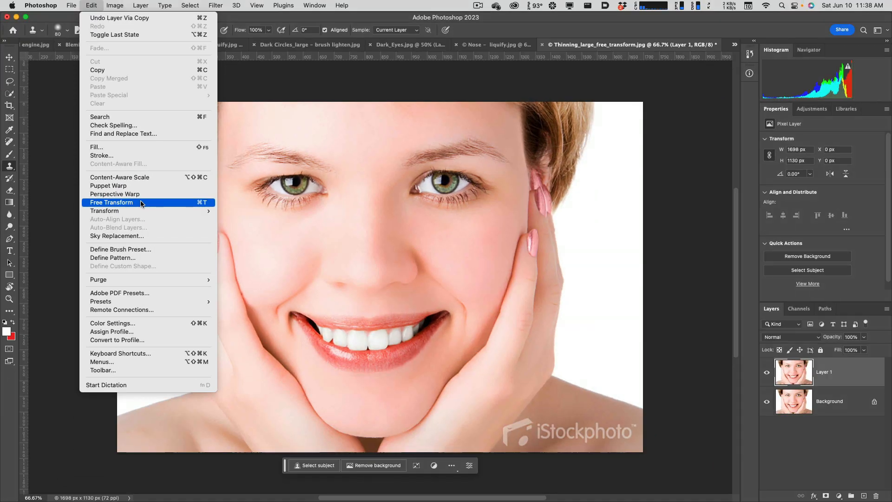
click(140, 202)
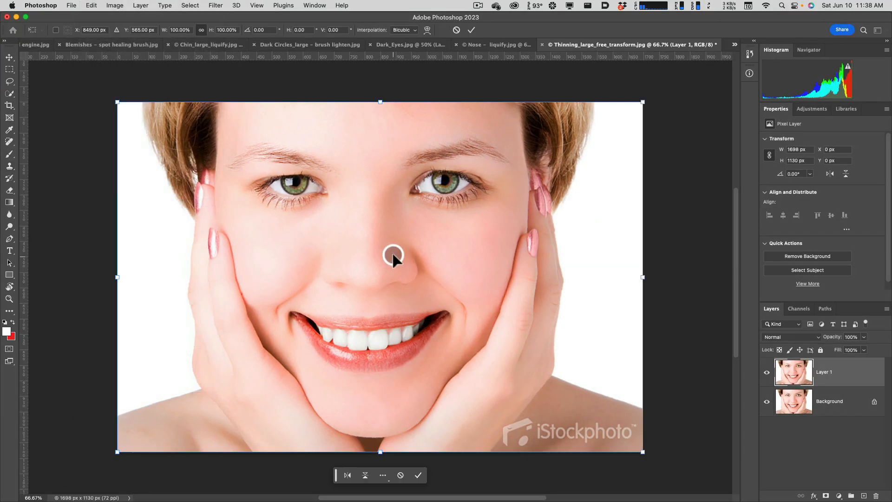
drag(642, 278, 626, 281)
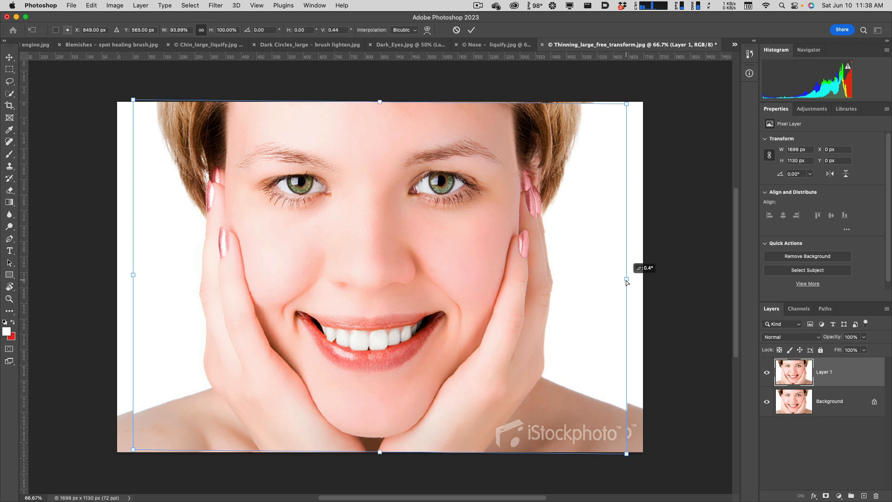
mouse_move(627, 281)
mouse_down()
mouse_move(590, 286)
mouse_move(633, 281)
mouse_up()
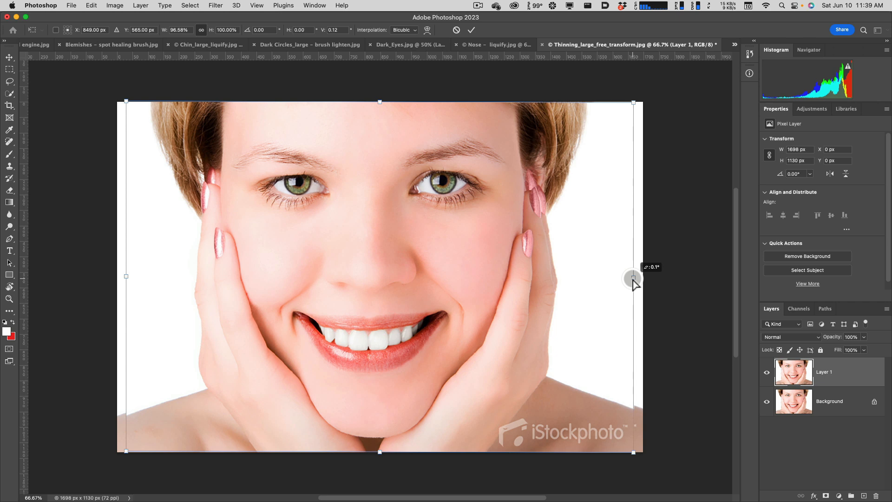
drag(633, 281, 632, 282)
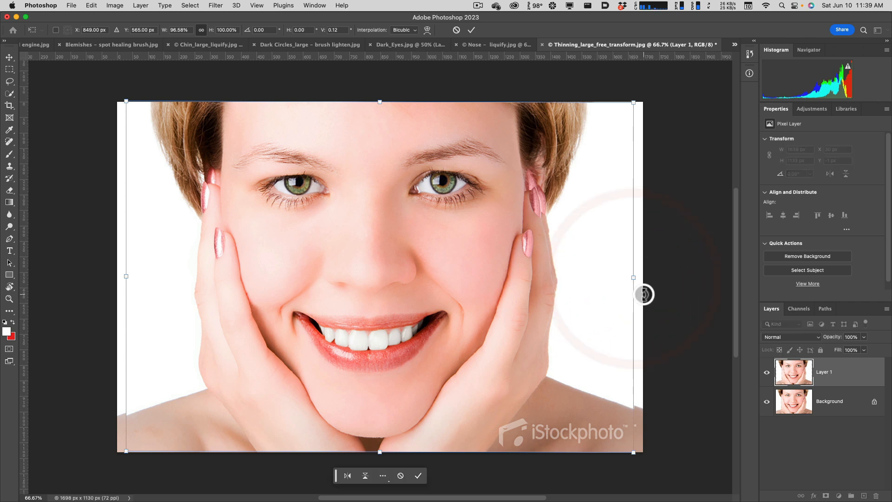
click(633, 268)
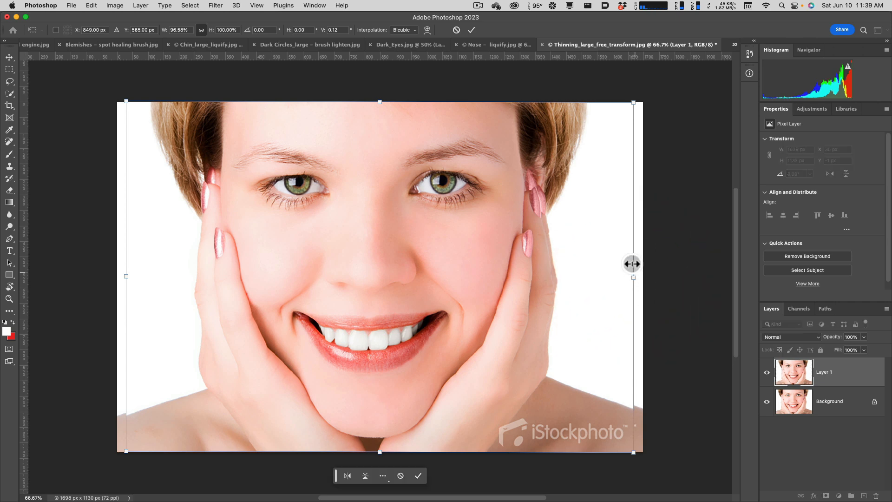
mouse_move(633, 278)
mouse_down()
mouse_move(563, 281)
mouse_move(631, 277)
mouse_move(623, 292)
mouse_move(623, 278)
mouse_up()
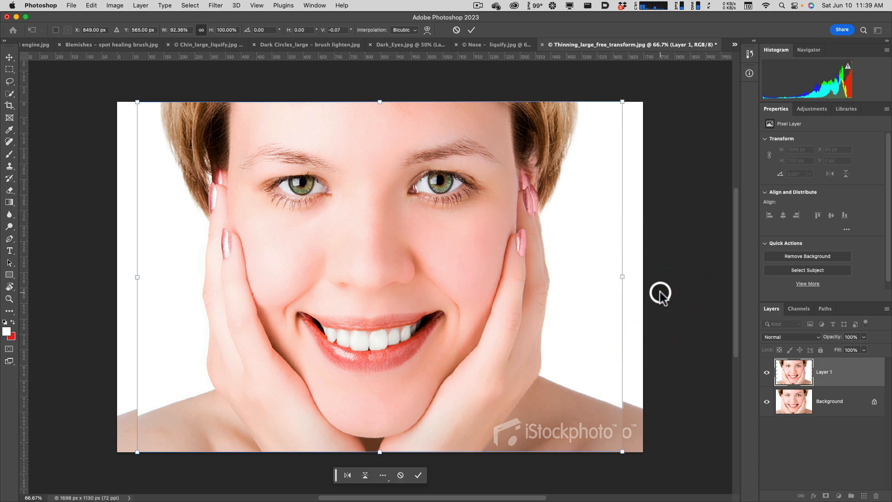
key(Return)
key(s)
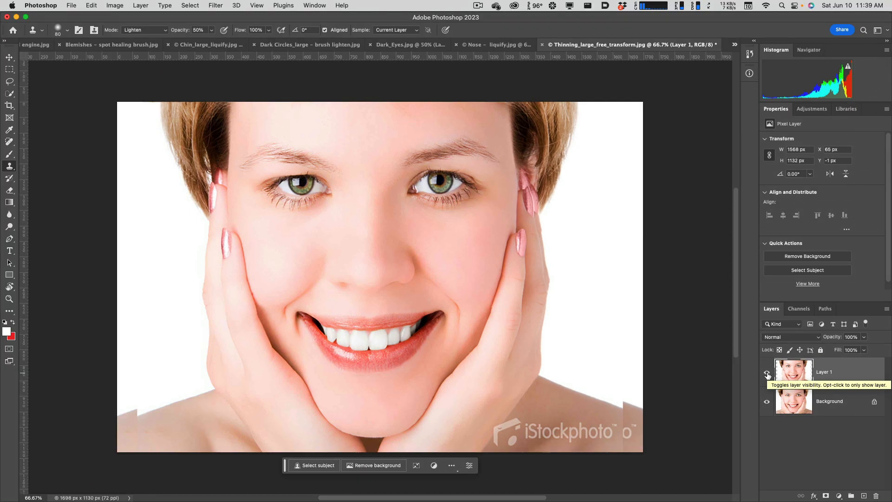
Toggle Layer 1's visibility repeatedly to compare the thinned face with the original.
click(767, 374)
click(767, 374)
click(767, 374)
click(768, 374)
click(767, 375)
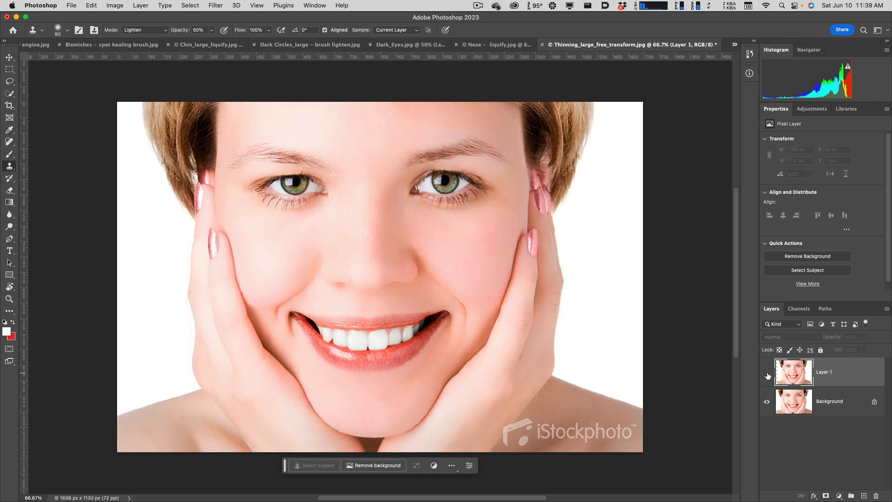
click(767, 375)
click(767, 374)
click(767, 375)
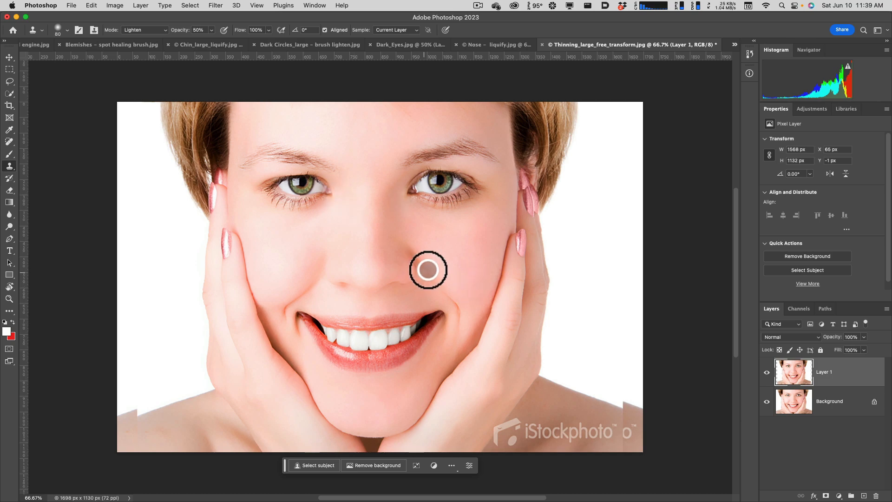
Switch to Adobe Bridge and open Whitening Teeth - camera raw.jpg in Camera Raw.
key(ctrl+Up)
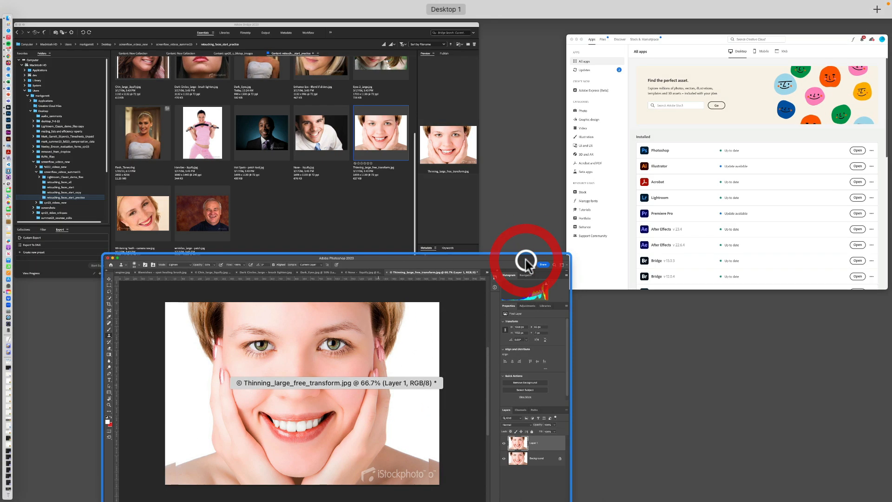
click(366, 214)
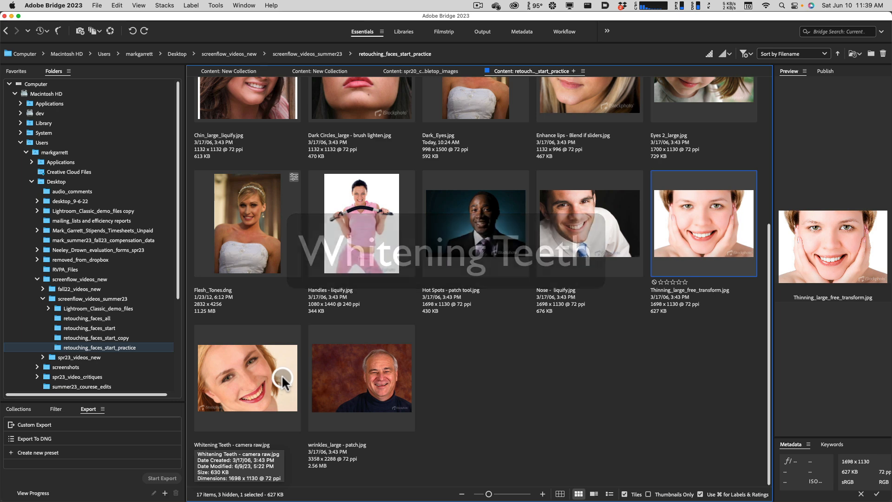
right_click(241, 370)
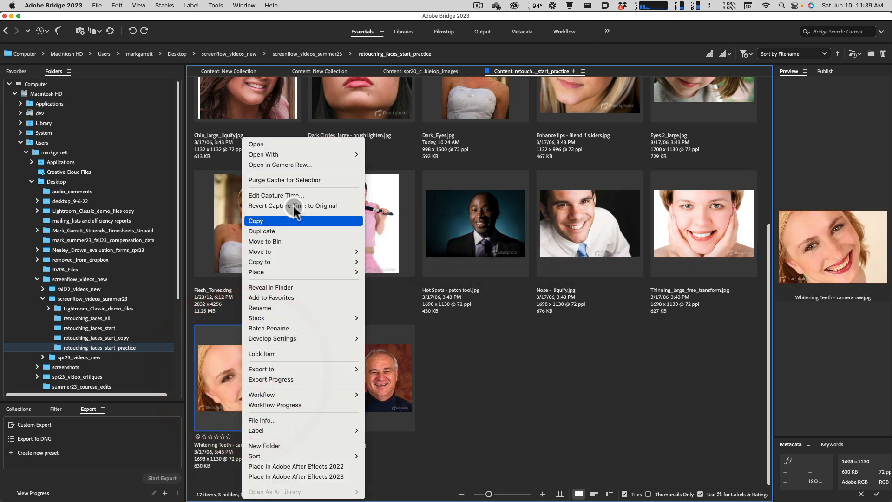
click(290, 164)
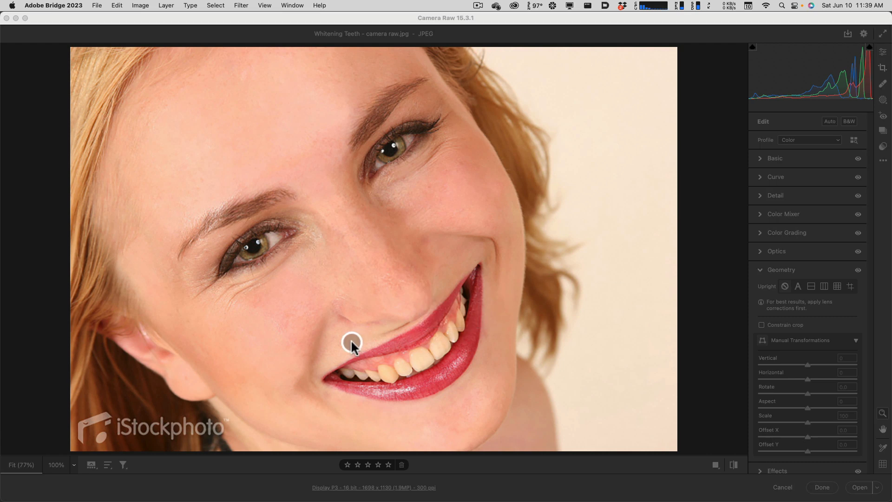
click(764, 22)
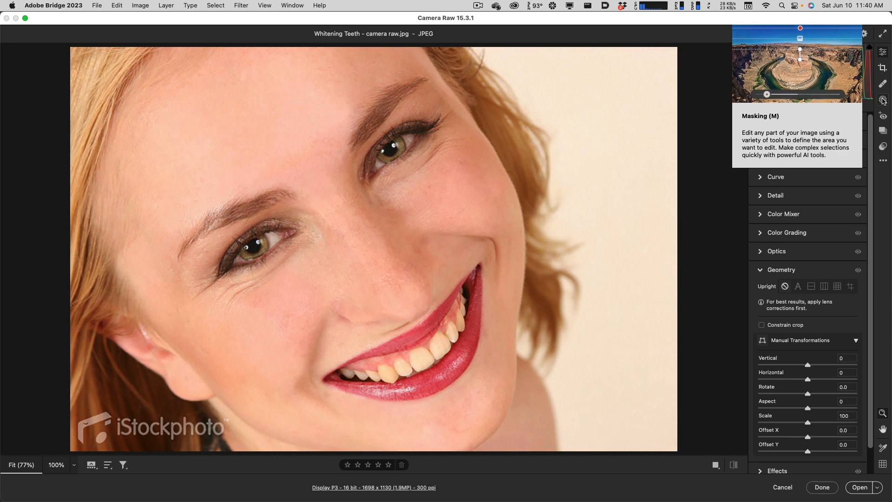
Create a people mask for Person 1 that covers only the teeth.
click(884, 100)
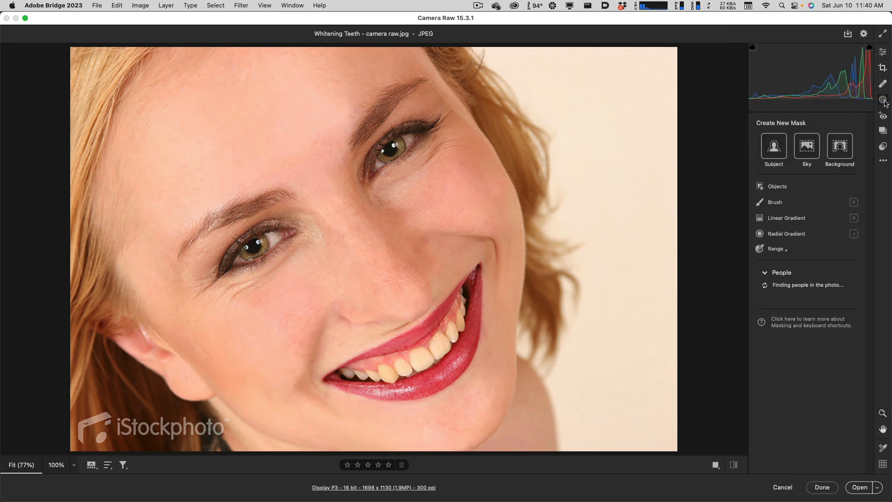
mouse_move(765, 299)
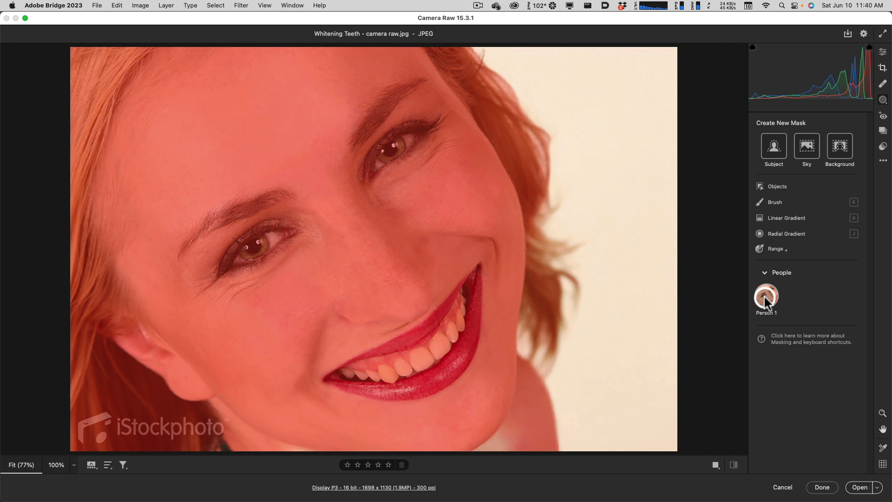
click(765, 296)
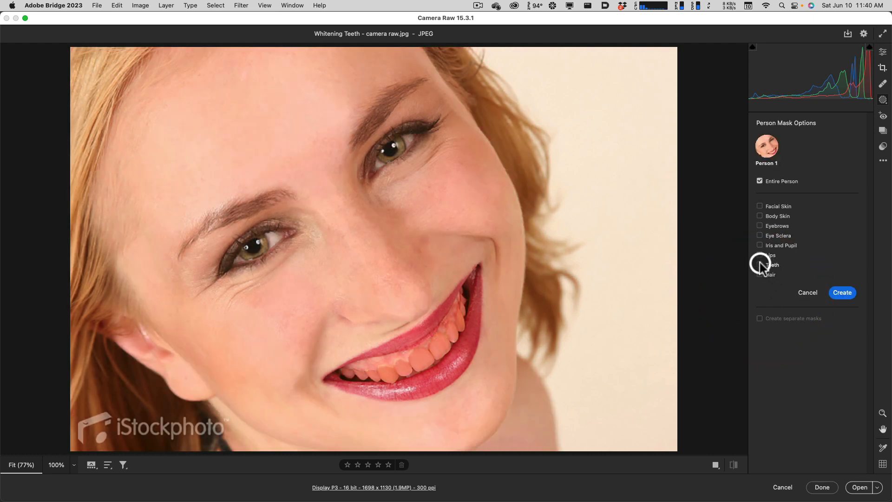
click(760, 264)
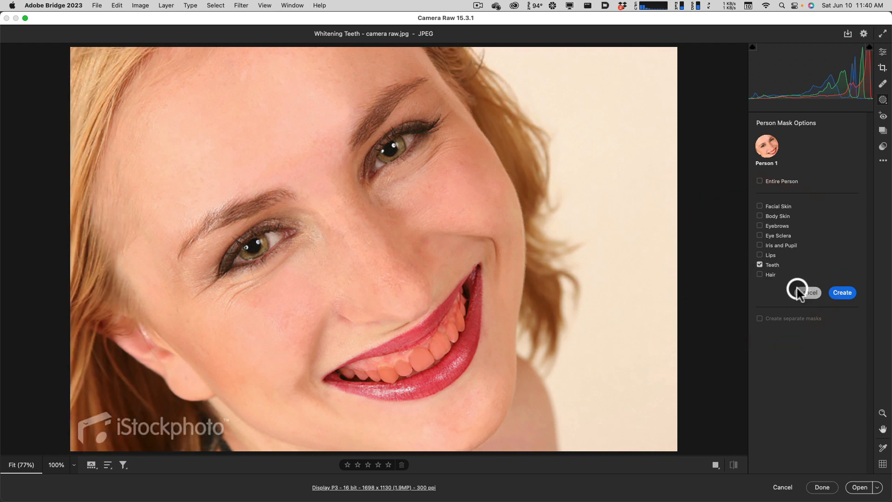
click(843, 292)
click(844, 296)
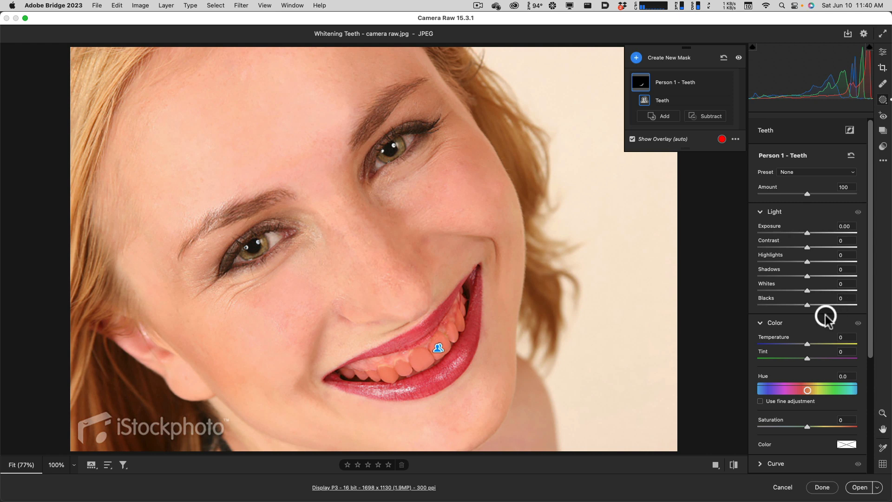
Whiten the masked teeth by setting Exposure to +0.30 and Saturation to -66.
drag(806, 234, 814, 233)
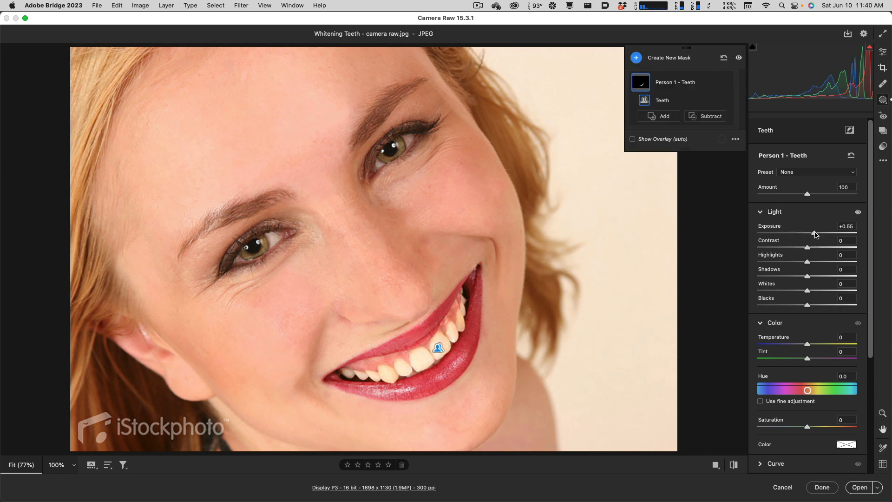
drag(799, 429, 773, 424)
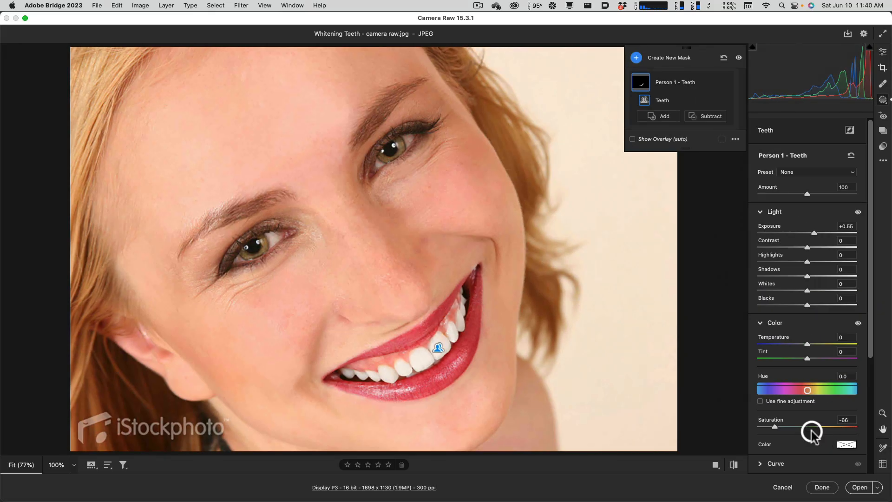
drag(816, 233, 811, 234)
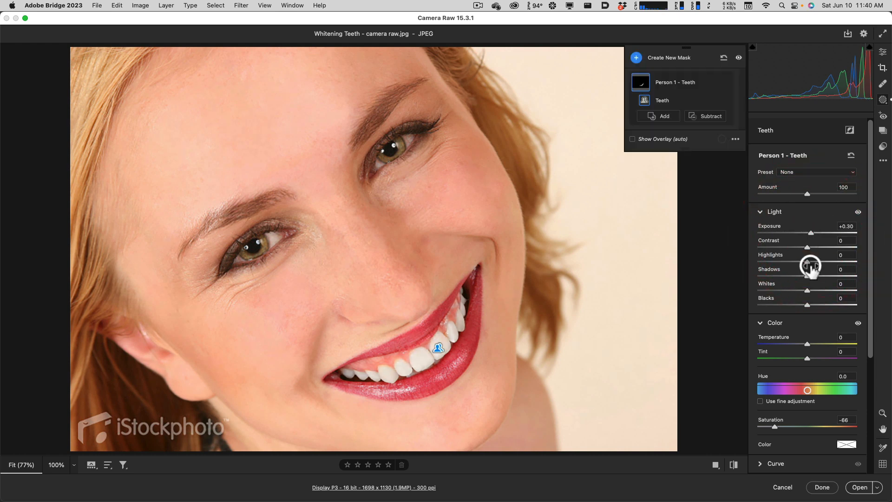
Toggle the preview repeatedly to compare the whitened teeth with the original, and finish the Camera Raw edit.
key(p)
key(p)
key(p)
key(p)
key(p)
key(p)
click(809, 264)
key(p)
key(p)
key(p)
key(p)
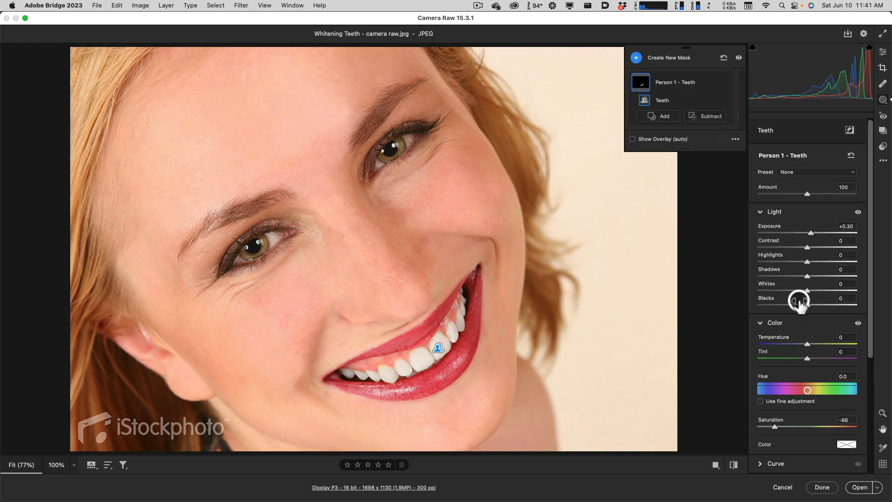
key(p)
key(p)
click(822, 487)
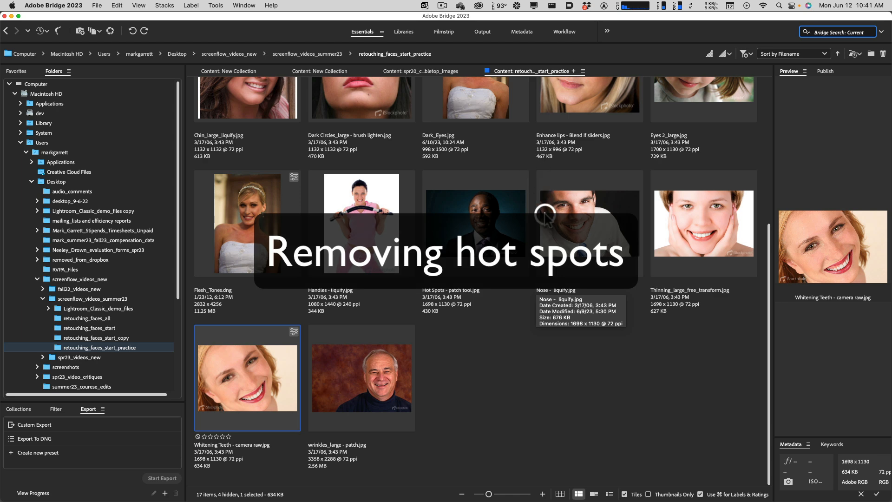
Open Hot Spots - patch tool.jpg from Bridge in Photoshop and enlarge the Photoshop window to full size.
click(483, 224)
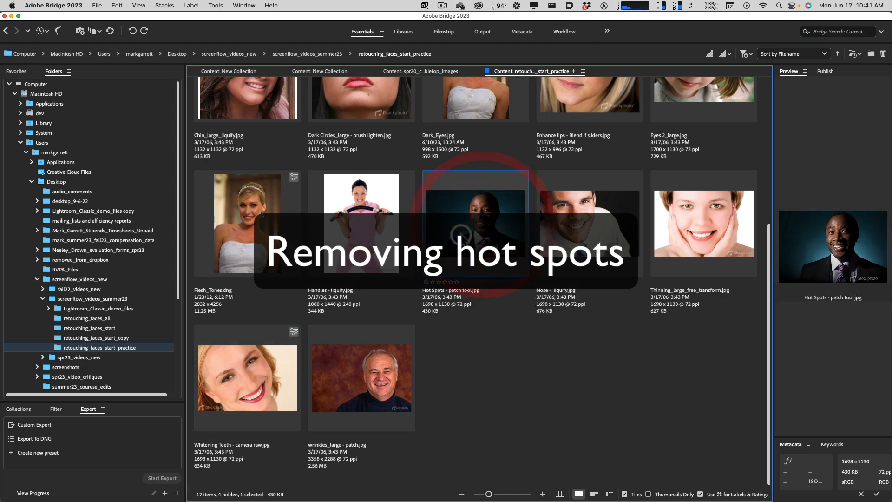
double_click(482, 227)
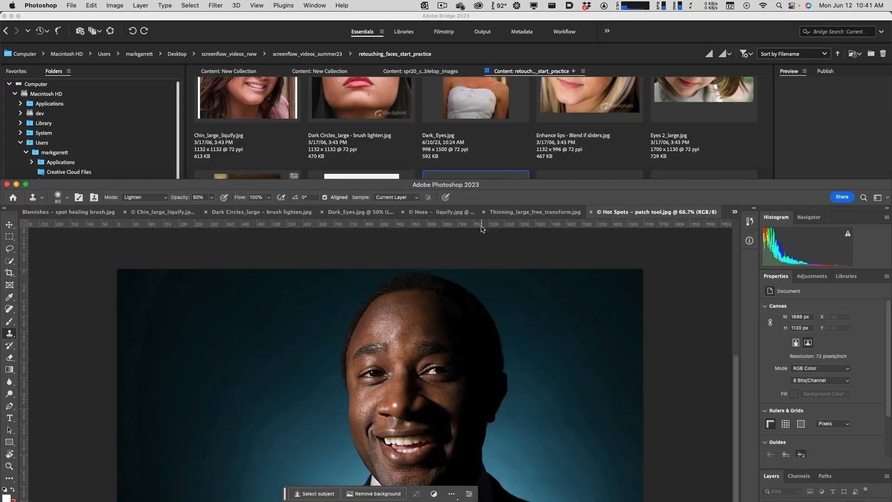
click(25, 185)
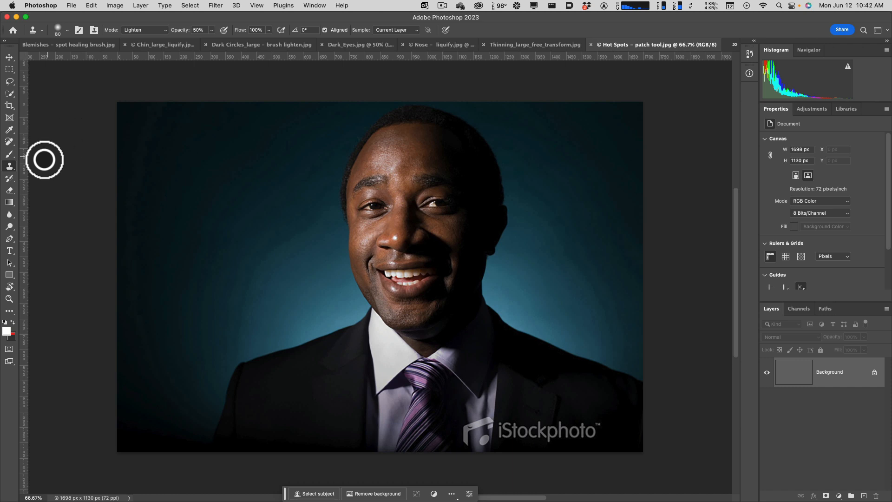
Outline the shiny hot spot on the man's forehead with the Patch tool and replace it with darker skin from across the forehead.
right_click(10, 168)
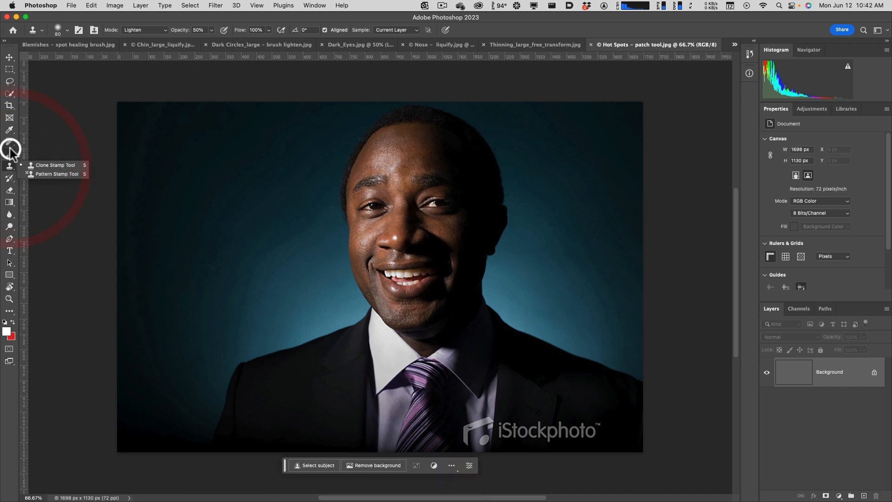
click(9, 143)
right_click(9, 144)
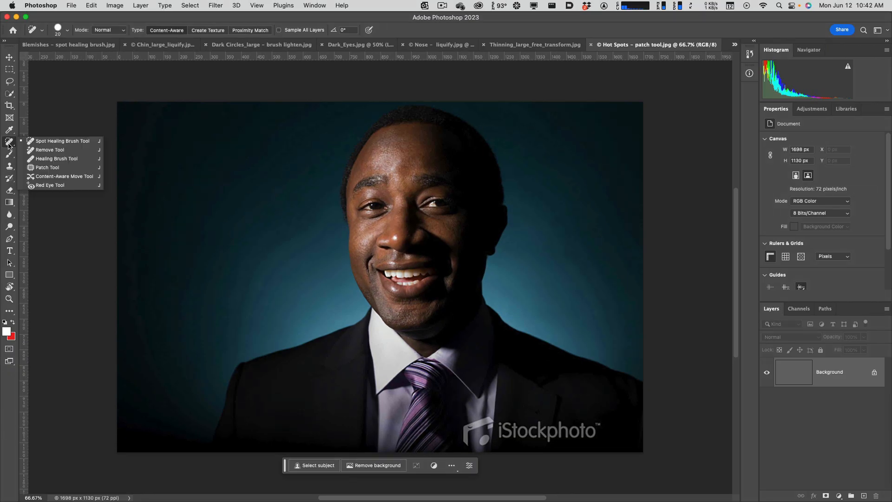
click(56, 168)
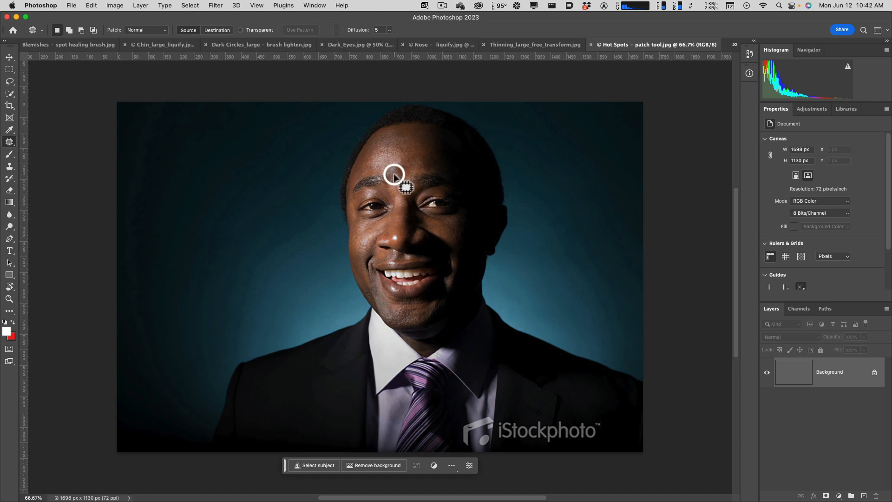
mouse_move(393, 177)
mouse_down()
mouse_move(364, 162)
mouse_move(368, 148)
mouse_move(382, 140)
mouse_move(406, 147)
mouse_up()
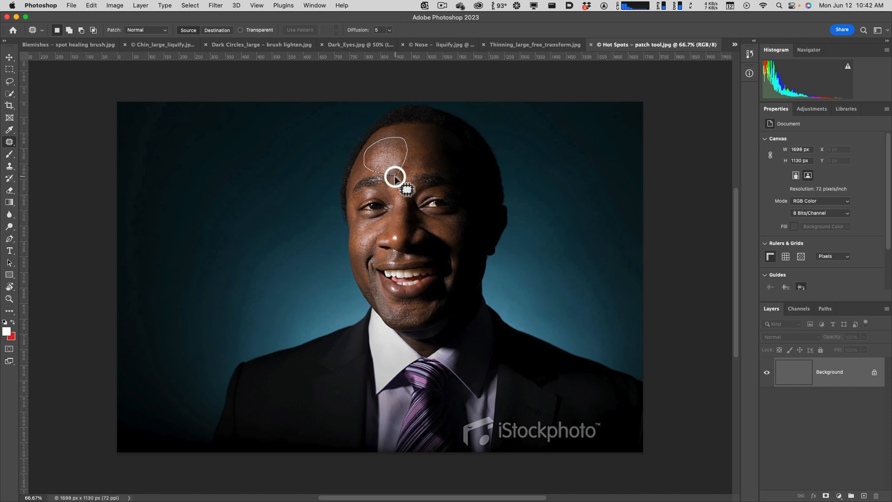
drag(394, 177, 396, 176)
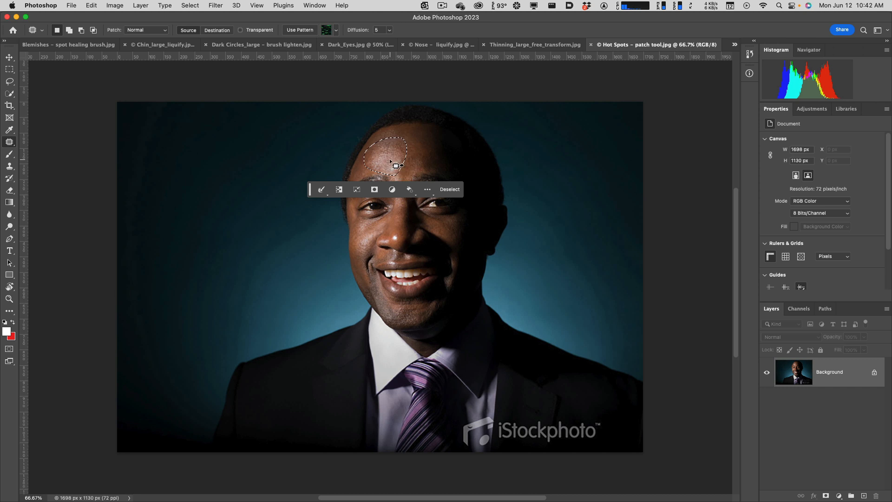
drag(390, 159, 435, 156)
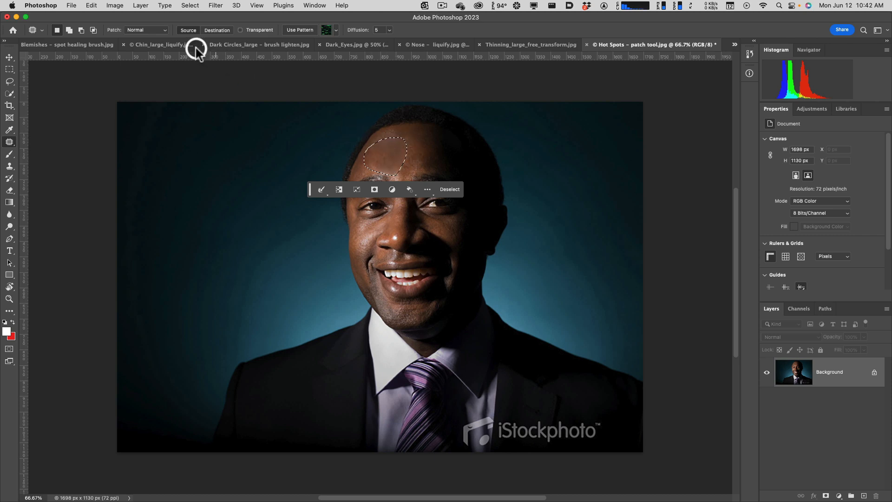
Fade the forehead patch to 32% opacity and clear the selection.
click(92, 5)
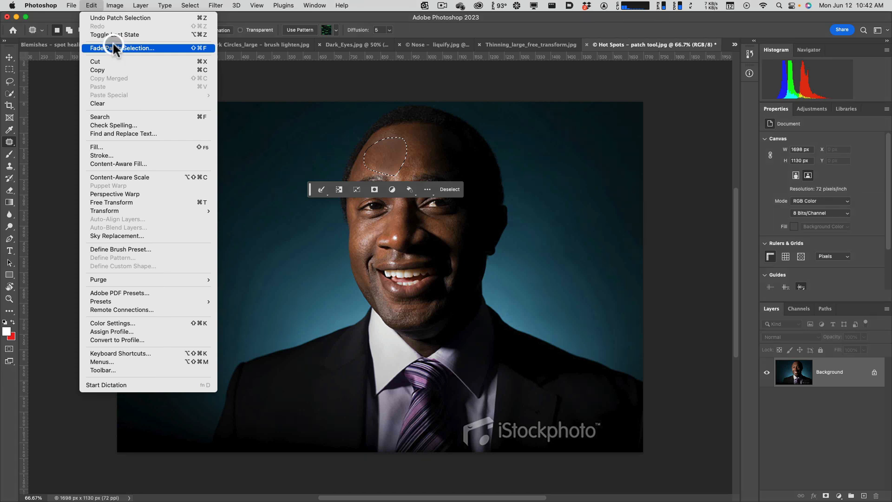
click(138, 46)
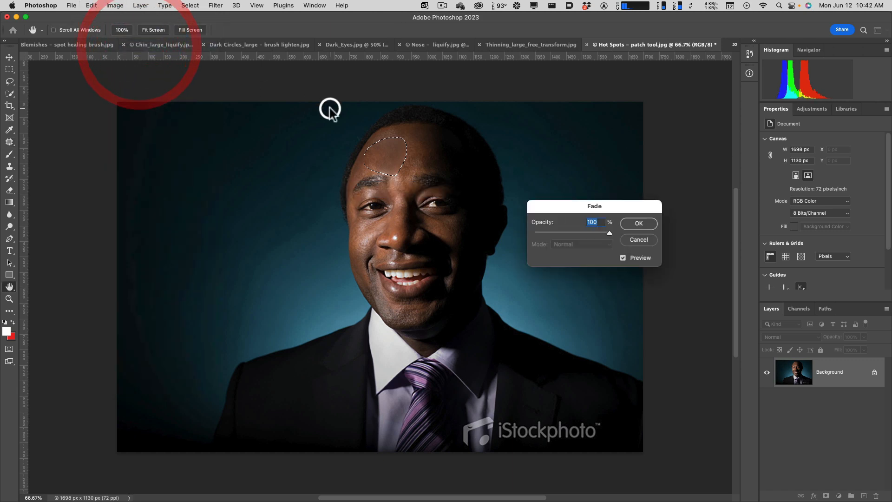
drag(610, 235, 575, 233)
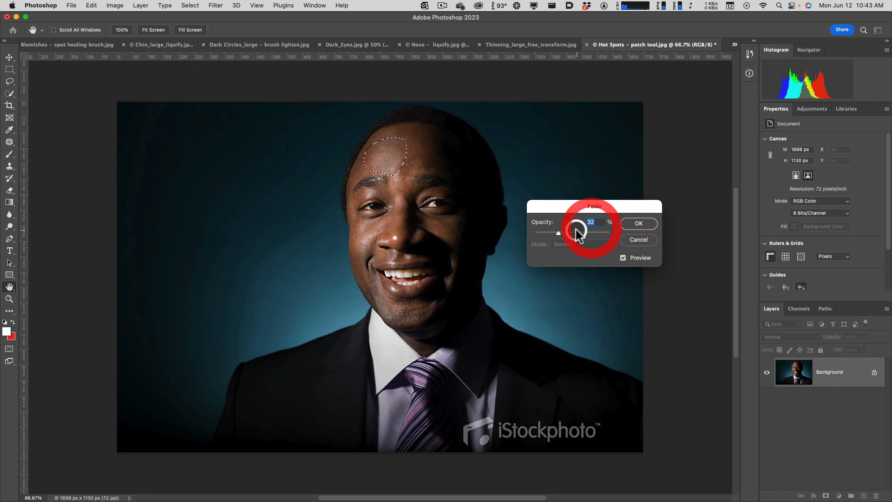
click(628, 226)
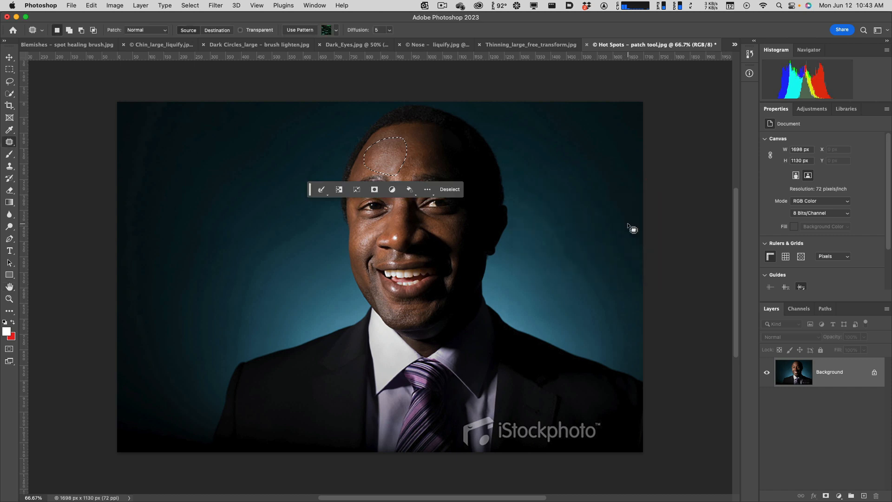
click(449, 190)
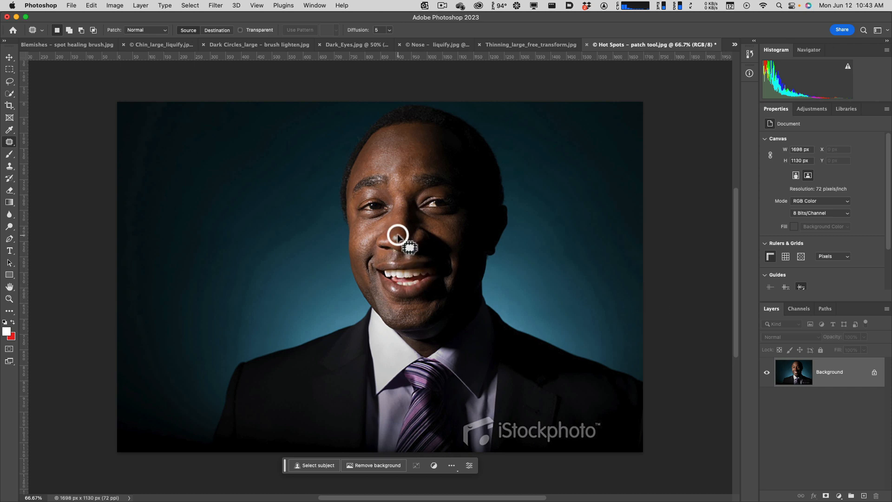
Patch the small hot spot on the tip of the nose with skin from just above it.
scroll(397, 240, up, 5)
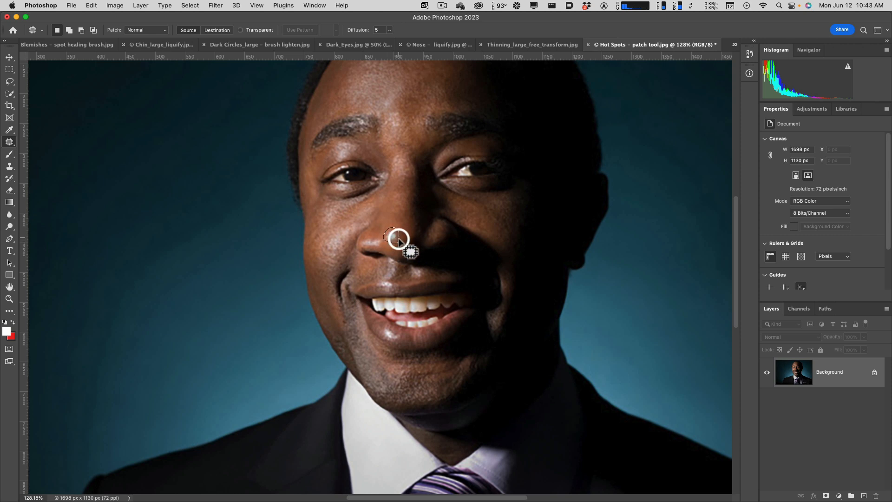
click(396, 236)
drag(391, 237, 397, 217)
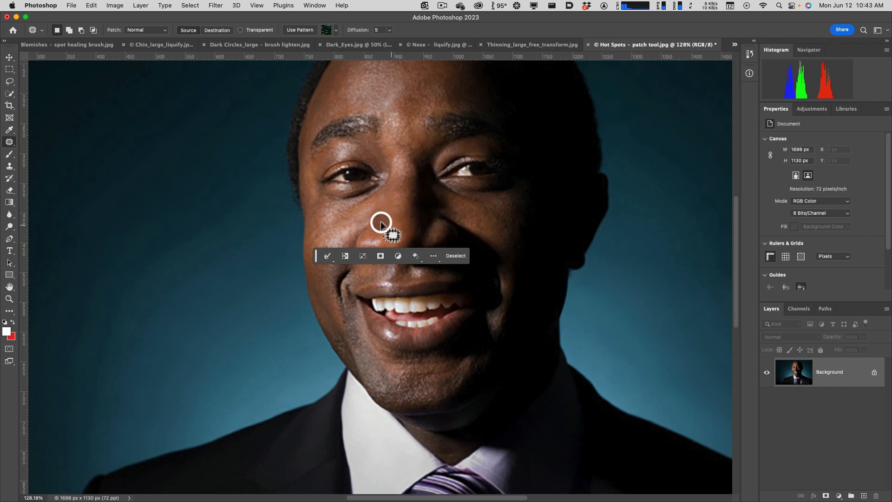
Fade the nose patch to a lower opacity and clear the selection.
click(91, 5)
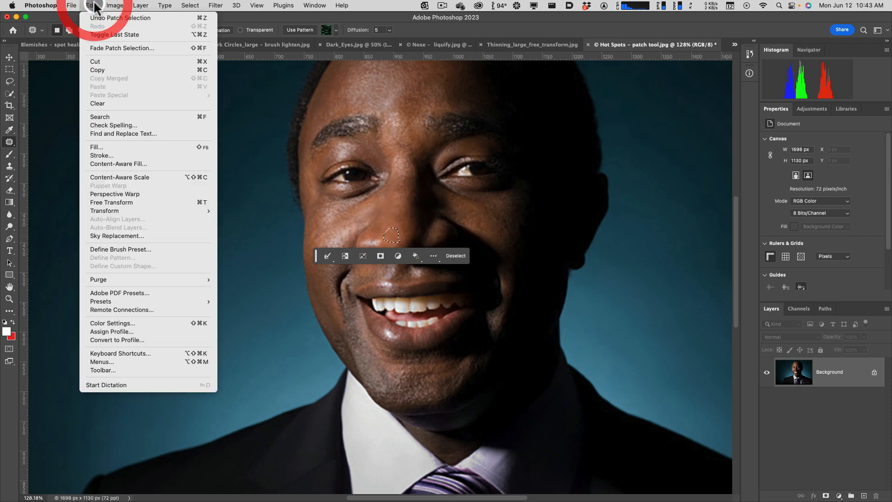
click(120, 48)
mouse_move(612, 233)
mouse_down()
mouse_move(538, 233)
mouse_move(598, 233)
mouse_up()
click(634, 224)
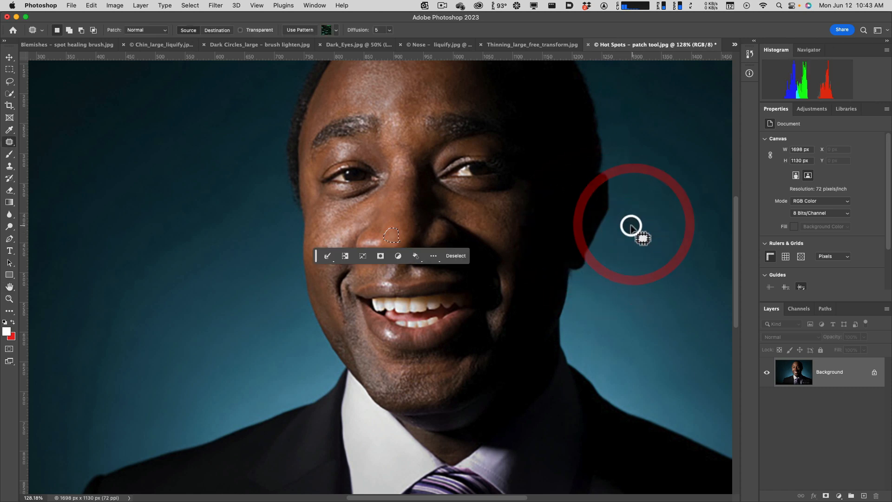
click(455, 256)
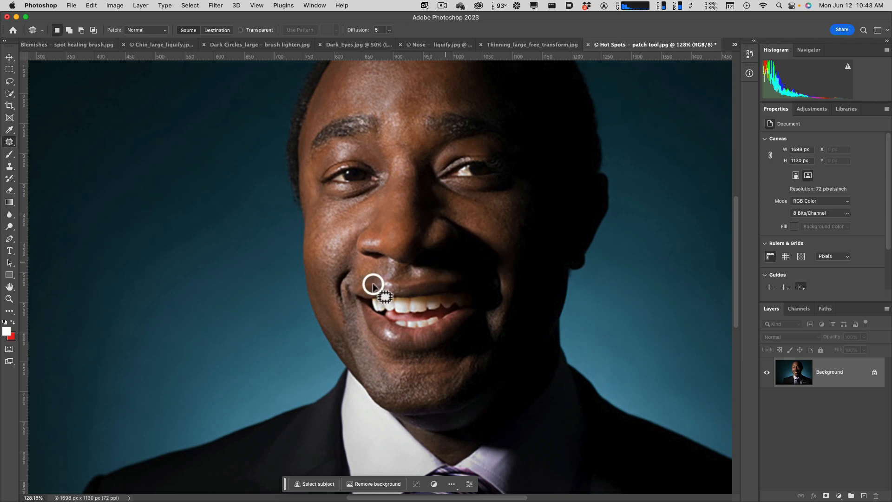
Patch the small hot spot on the man's lower lip with adjacent lip skin, then fade the patch to a lower opacity and deselect.
mouse_move(398, 341)
mouse_down()
mouse_move(391, 325)
mouse_move(398, 343)
mouse_move(392, 336)
mouse_move(415, 344)
mouse_up()
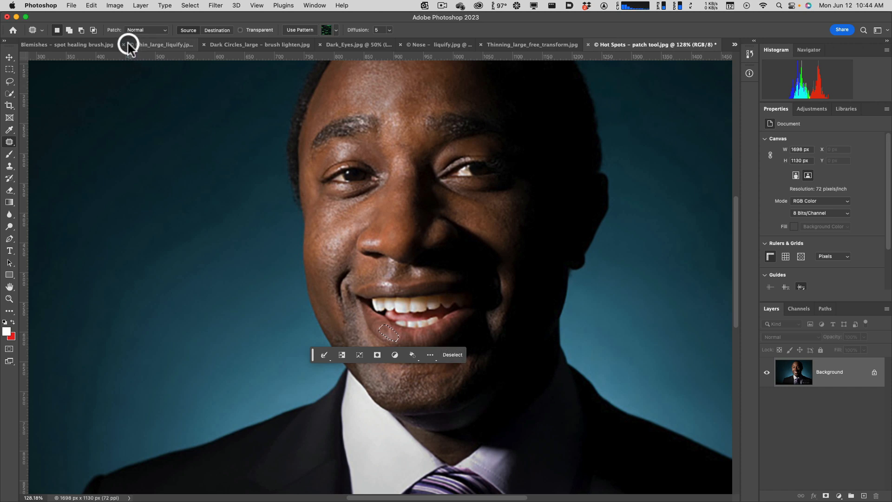
click(116, 7)
click(92, 5)
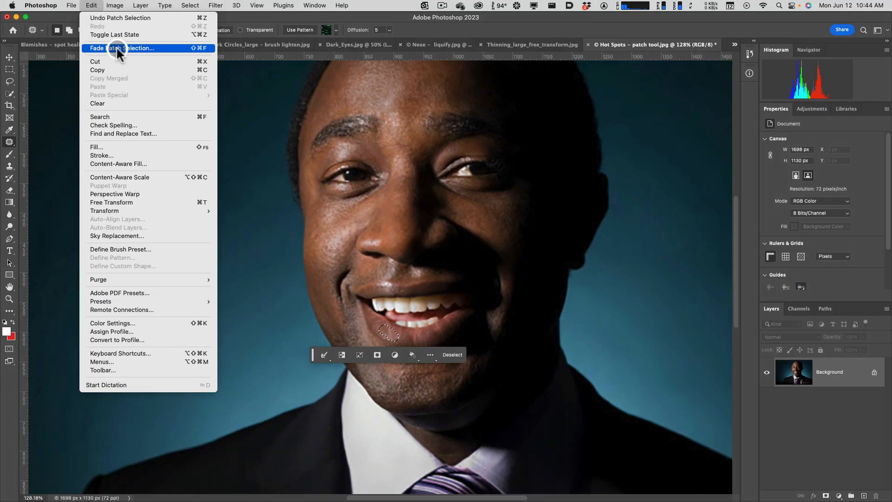
click(117, 49)
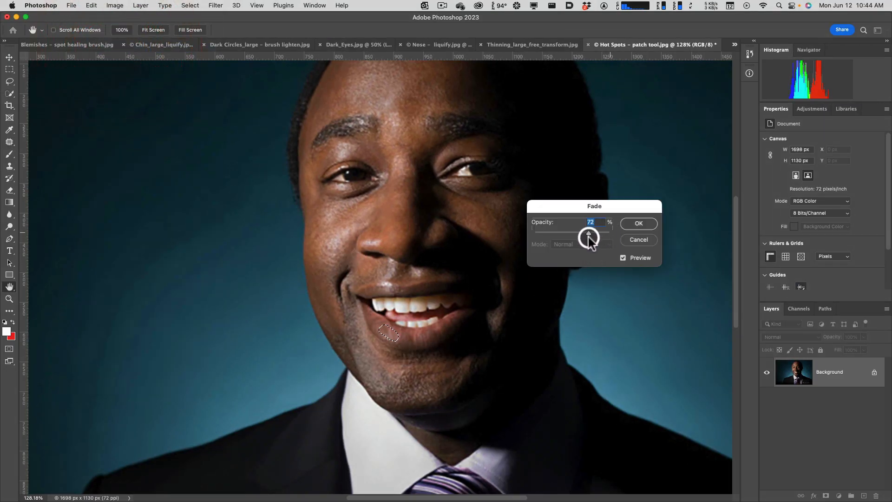
drag(577, 237, 605, 239)
click(635, 224)
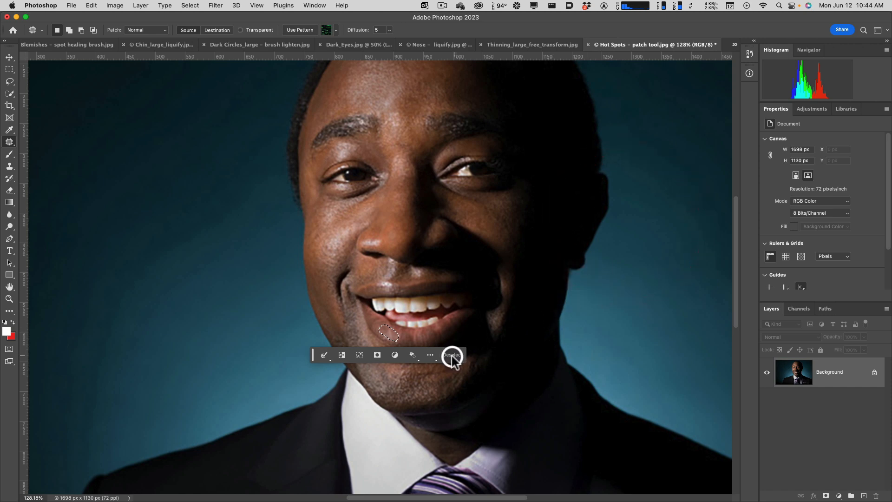
click(454, 355)
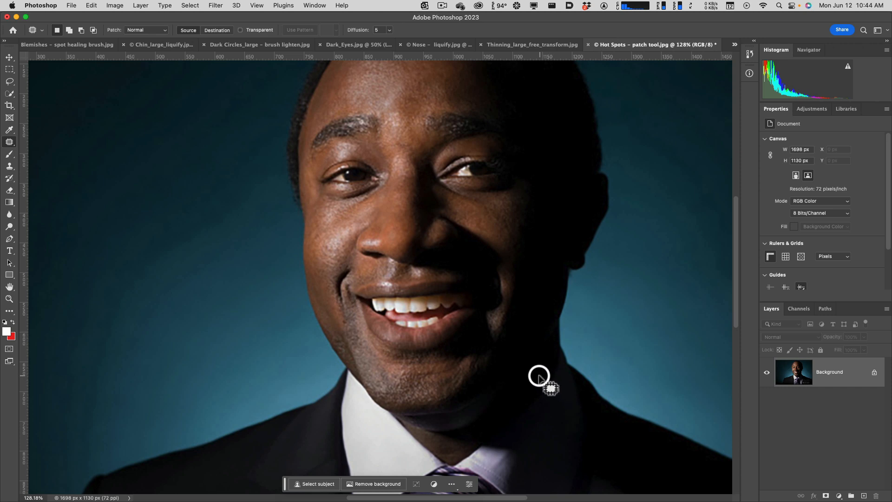
scroll(539, 376, up, 2)
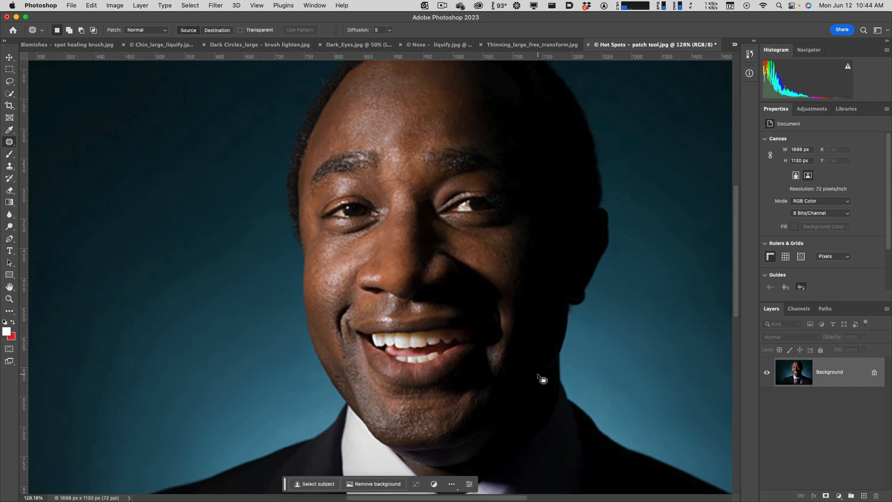
scroll(537, 374, up, 2)
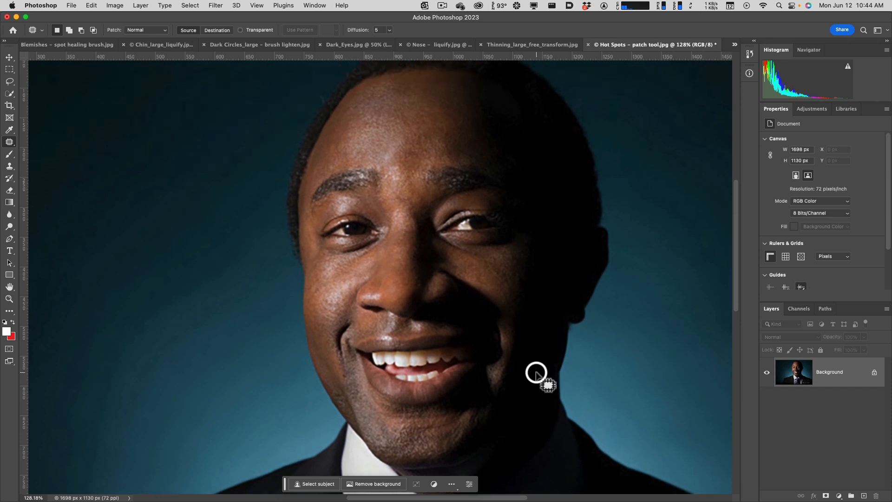
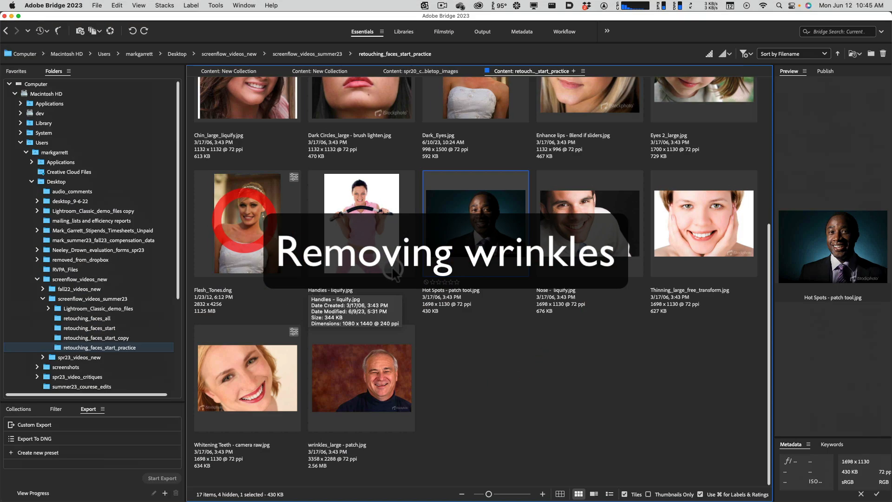
Open wrinkles_large - patch.jpg from Bridge in Photoshop and duplicate its Background layer.
click(356, 381)
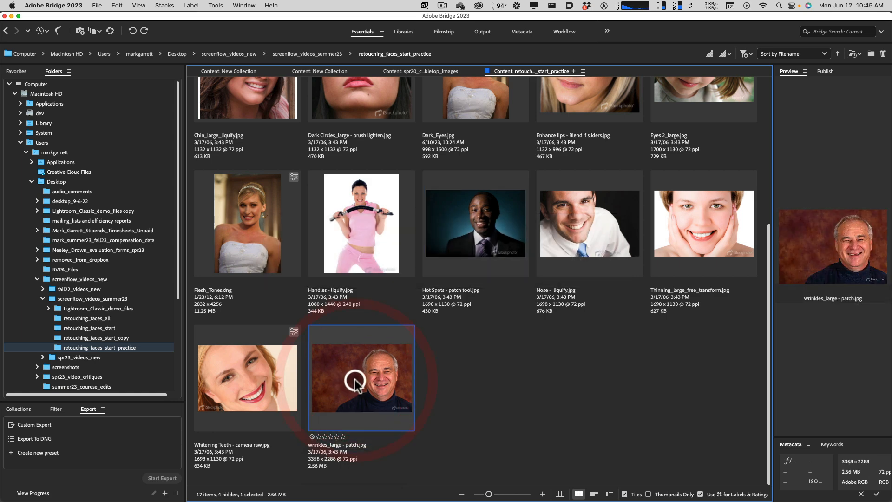
double_click(365, 383)
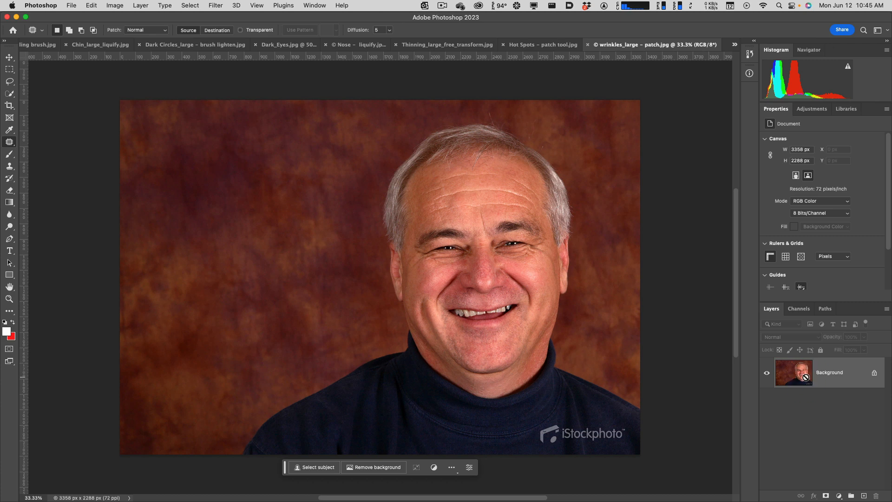
key(super+j)
key(super+z)
drag(804, 377, 864, 495)
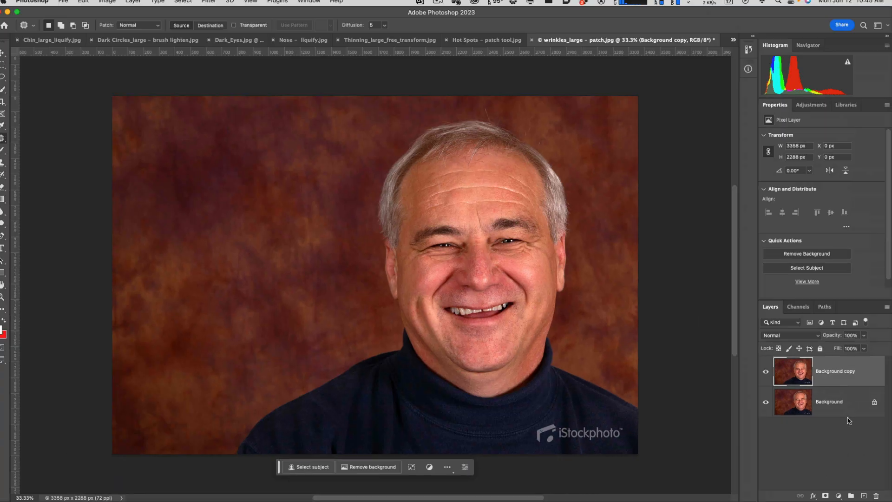
click(831, 341)
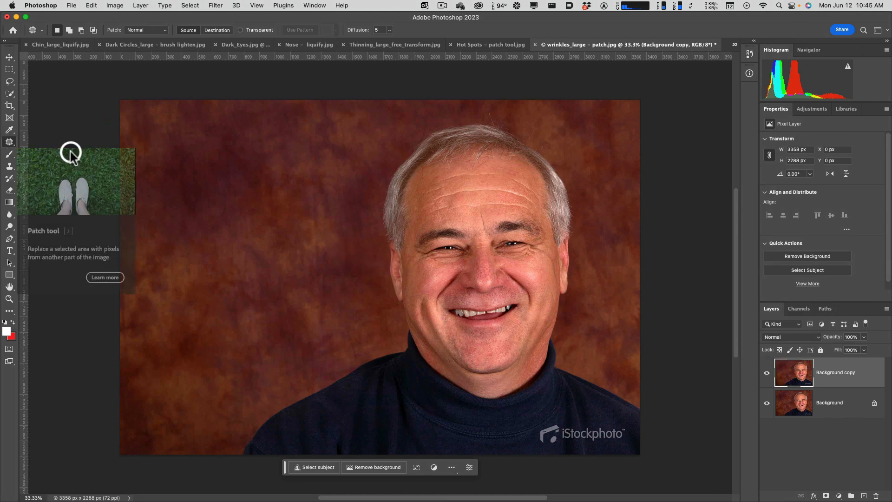
click(793, 373)
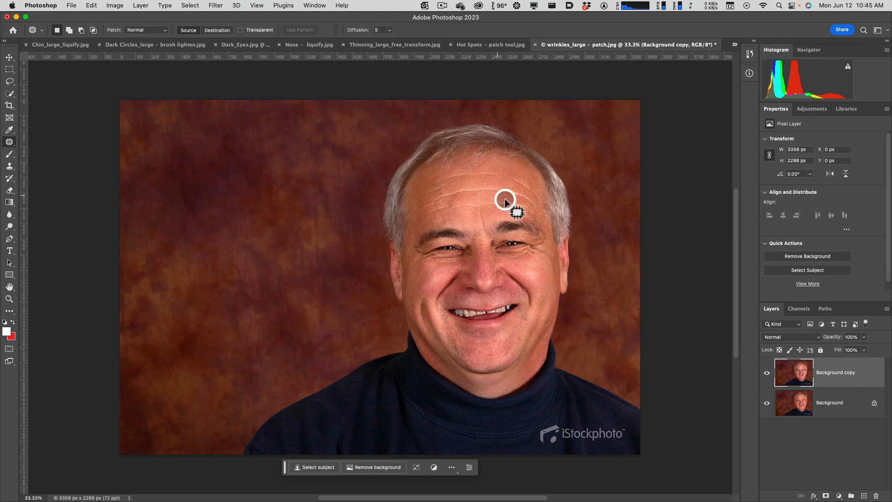
Patch out the lower and middle forehead wrinkles with smooth adjacent skin, then clear the selection.
mouse_move(528, 211)
mouse_down()
mouse_move(426, 210)
mouse_move(489, 200)
mouse_move(533, 207)
mouse_move(492, 214)
mouse_up()
drag(442, 200, 434, 204)
scroll(446, 205, up, 5)
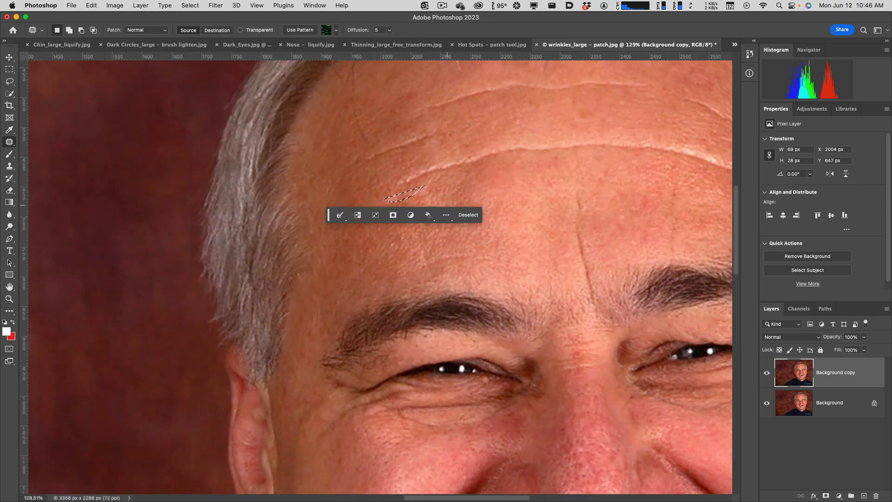
mouse_move(612, 221)
mouse_down()
mouse_move(418, 245)
mouse_move(397, 239)
mouse_up()
mouse_move(221, 200)
mouse_down()
mouse_move(172, 217)
mouse_move(180, 199)
mouse_move(203, 189)
mouse_move(355, 151)
mouse_move(518, 174)
mouse_move(545, 185)
mouse_move(568, 226)
mouse_move(516, 200)
mouse_move(434, 178)
mouse_move(337, 180)
mouse_move(219, 200)
mouse_move(262, 184)
mouse_move(264, 219)
mouse_up()
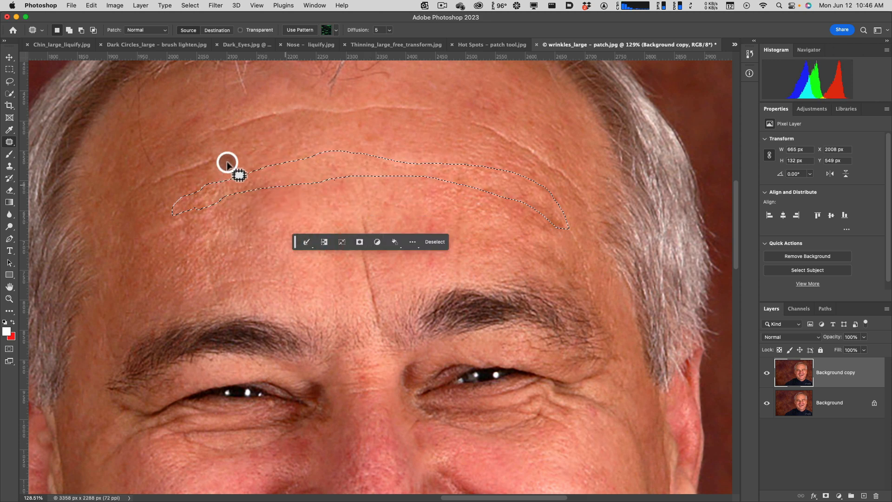
key(super+d)
Patch out the remaining upper forehead wrinkles with clean skin, outlining the long one with a selection about 653 by 164 px.
mouse_move(200, 174)
mouse_down()
mouse_move(152, 188)
mouse_move(143, 183)
mouse_move(182, 158)
mouse_move(215, 157)
mouse_move(216, 165)
mouse_move(192, 167)
mouse_move(199, 186)
mouse_up()
mouse_move(194, 131)
mouse_down()
mouse_move(347, 96)
mouse_move(432, 107)
mouse_move(474, 113)
mouse_move(557, 151)
mouse_move(580, 188)
mouse_move(453, 126)
mouse_move(406, 115)
mouse_move(247, 138)
mouse_move(191, 134)
mouse_up()
drag(257, 134, 242, 156)
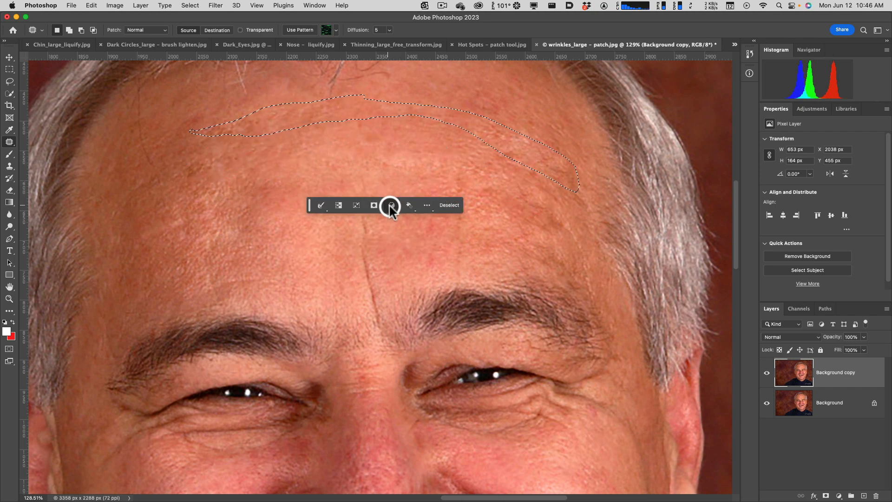
Choose the Spot Healing Brush at size 35 and clear the forehead selection.
scroll(388, 204, down, 2)
scroll(393, 210, down, 10)
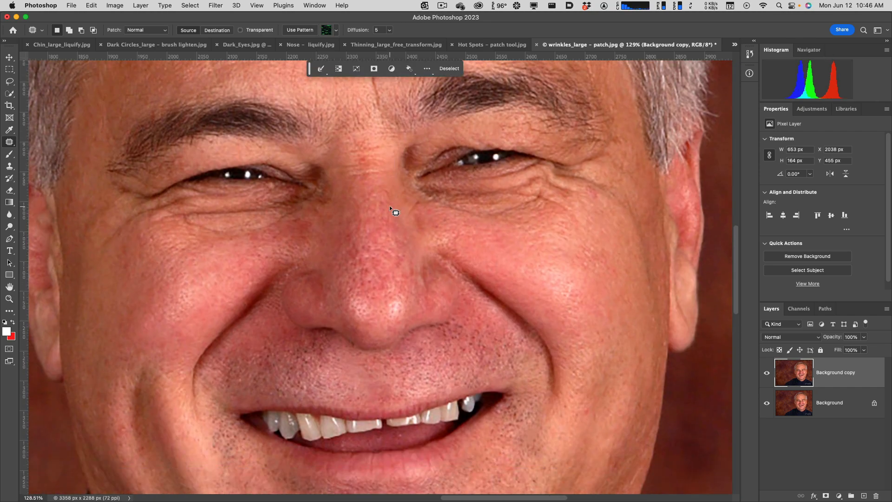
click(10, 144)
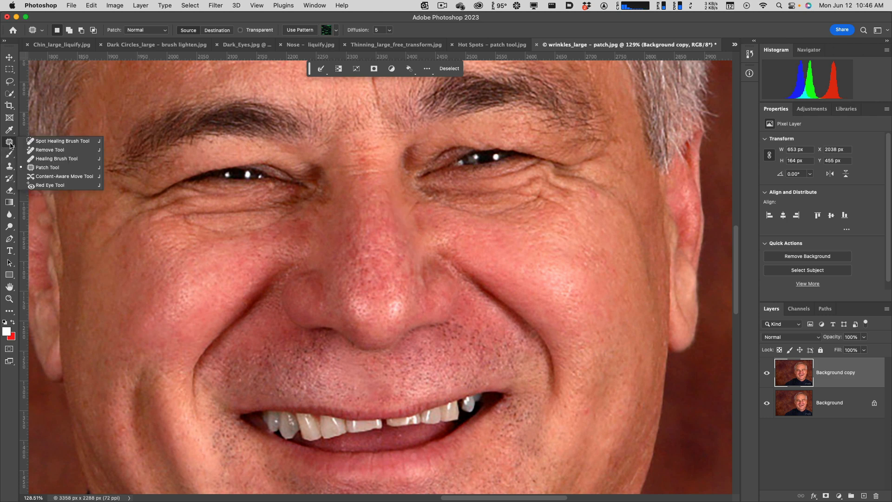
click(60, 142)
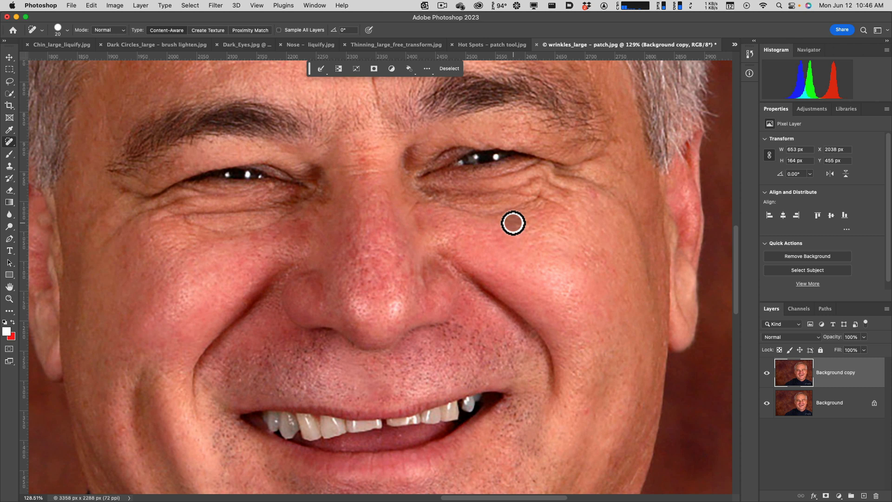
key(bracketright)
click(450, 208)
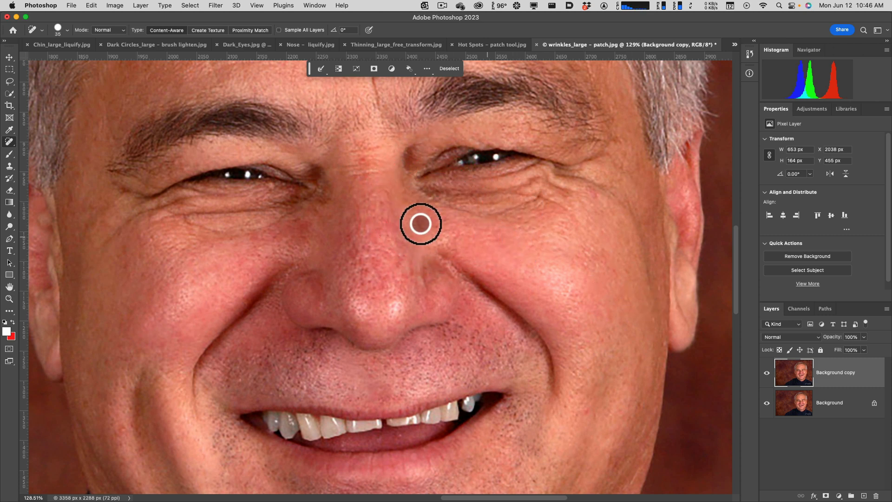
click(11, 142)
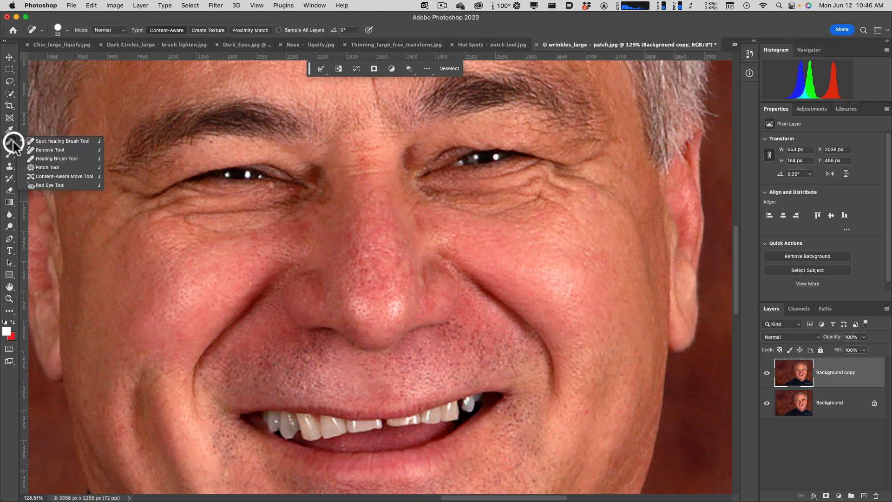
click(13, 142)
key(super+d)
Try to heal the wrinkles under and beside both eyes with the Spot Healing Brush, using brush sizes between 25 and 35.
mouse_move(547, 201)
mouse_down()
mouse_move(514, 214)
mouse_move(434, 200)
mouse_up()
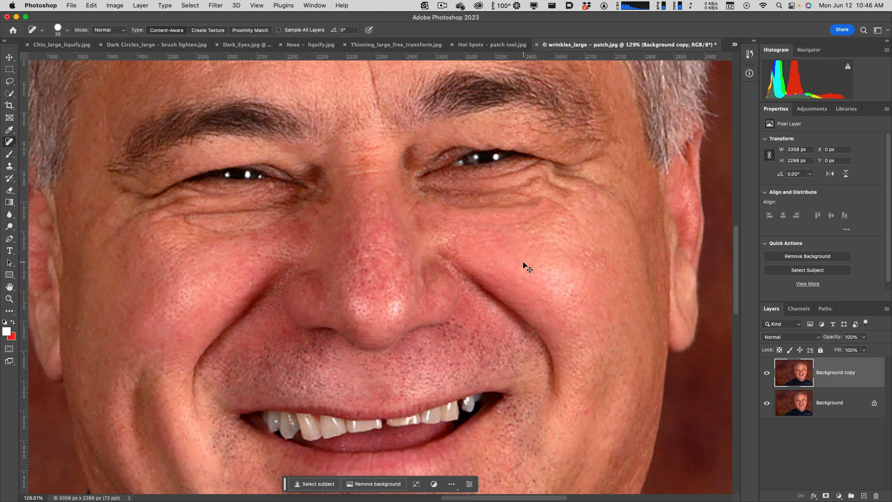
key(bracketleft)
click(534, 200)
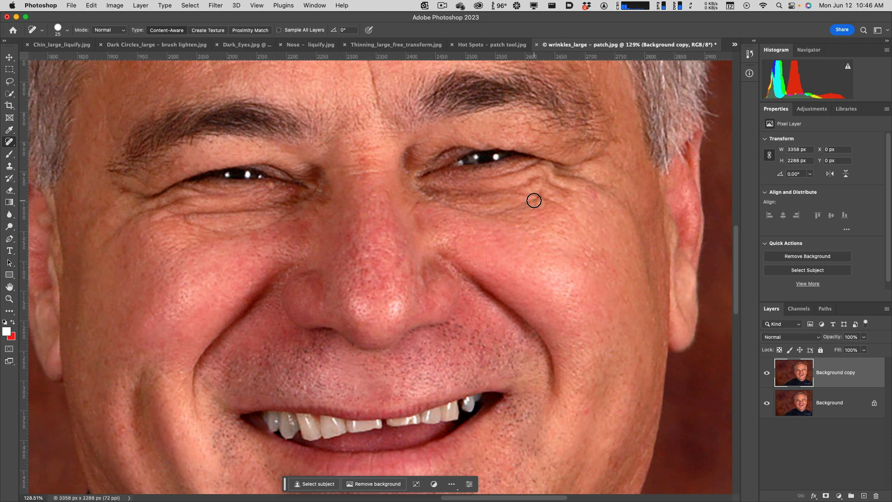
click(138, 197)
drag(138, 198, 110, 187)
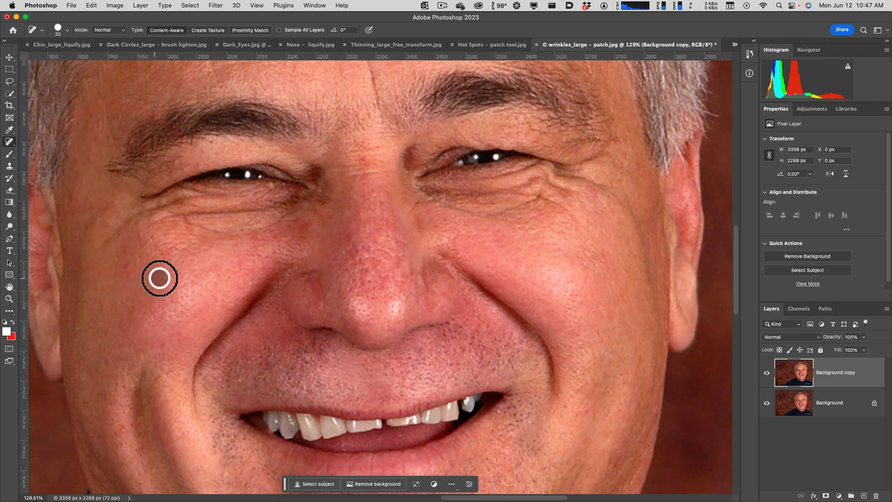
mouse_move(563, 175)
mouse_down()
mouse_move(611, 191)
mouse_move(593, 233)
mouse_up()
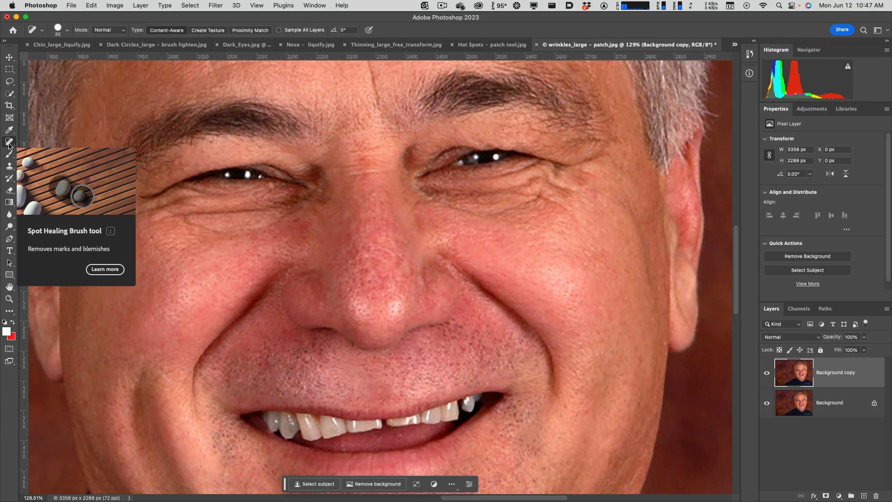
Remove the wrinkles under the man's left eye with the Healing Brush at size 30, sampling smooth skin from the cheek below.
mouse_move(9, 144)
mouse_down()
mouse_move(37, 142)
mouse_move(66, 159)
mouse_up()
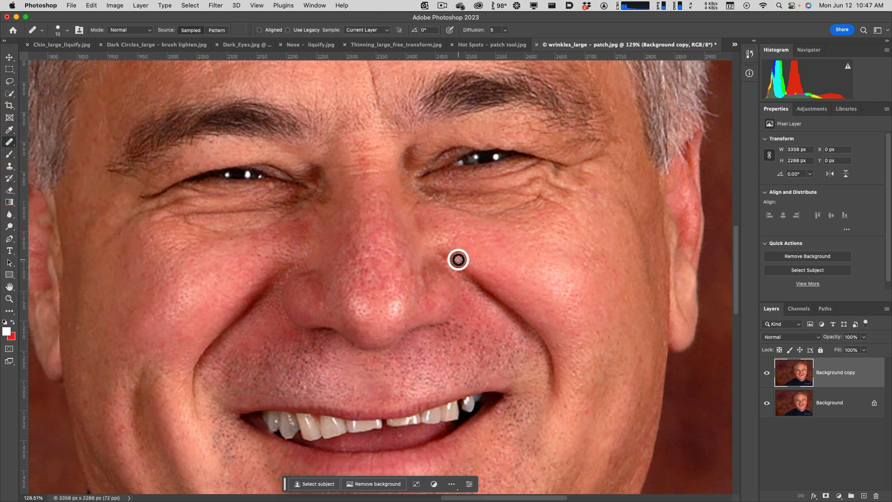
key(bracketright)
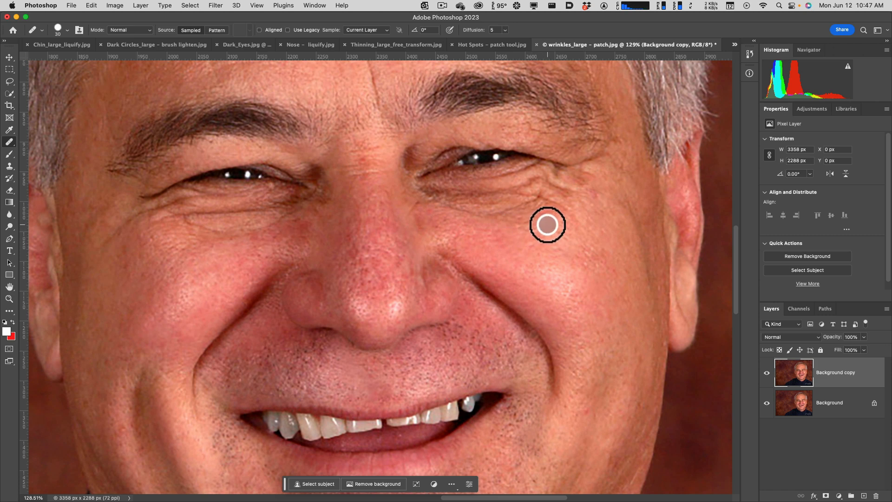
alt+click(550, 225)
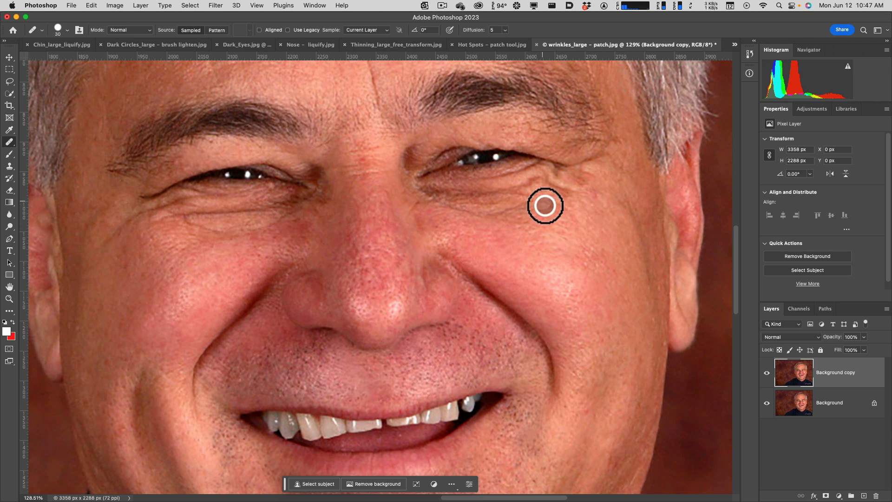
alt+click(560, 230)
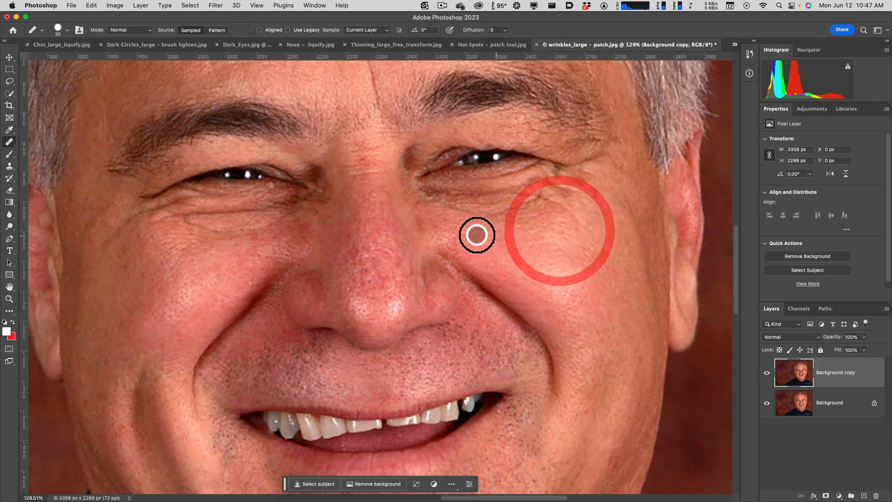
mouse_move(539, 199)
mouse_down()
mouse_move(485, 214)
mouse_move(428, 198)
mouse_up()
alt+click(552, 223)
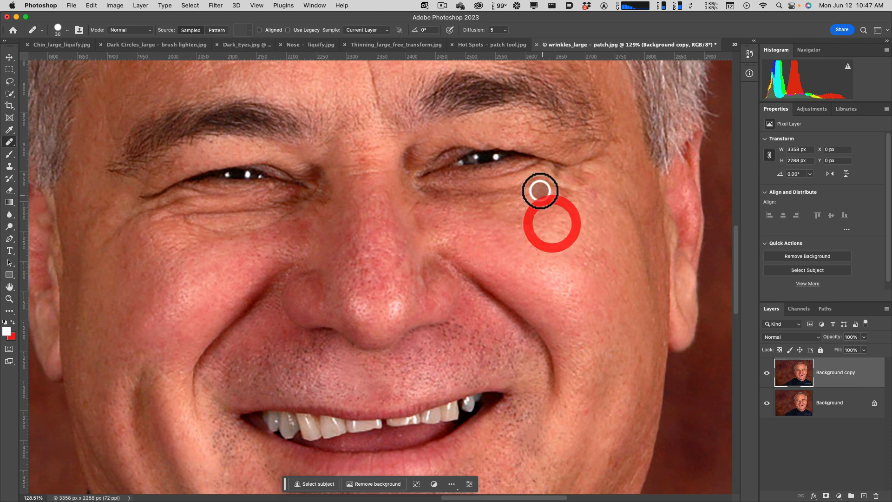
click(432, 193)
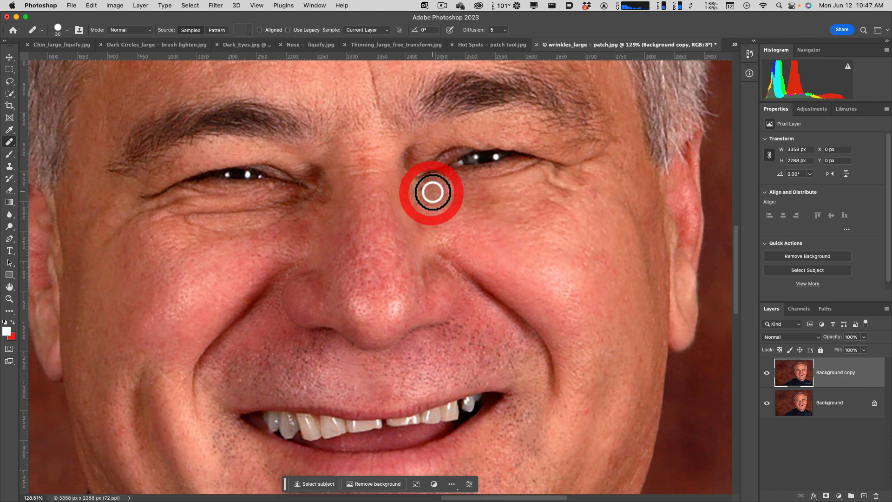
Heal the wrinkles under the man's right eye with skin sampled from the upper cheek.
alt+click(182, 246)
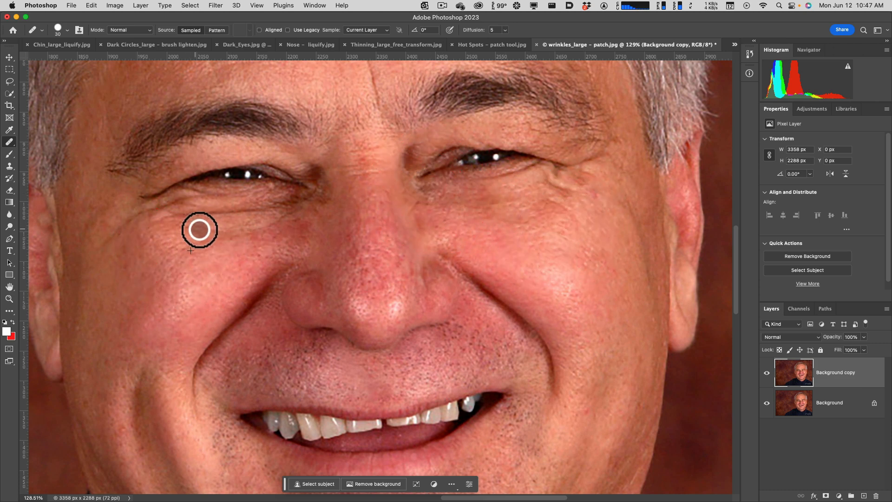
drag(247, 233, 291, 215)
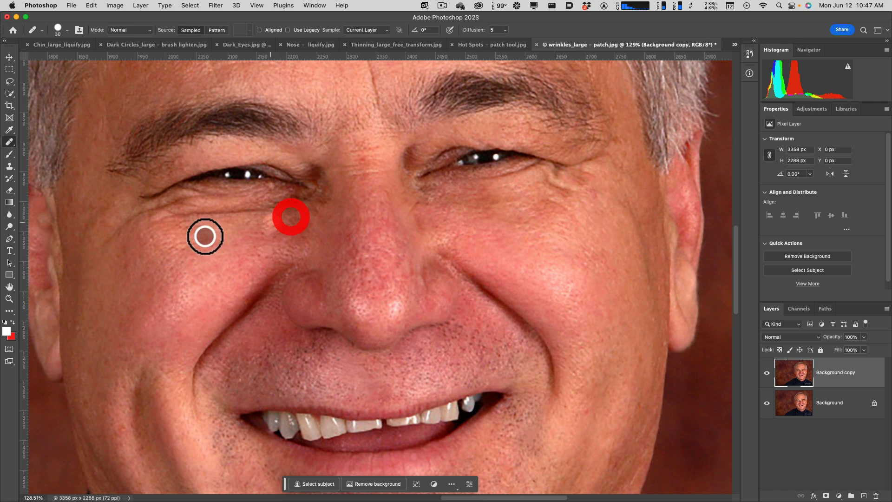
alt+click(158, 251)
drag(175, 213, 302, 202)
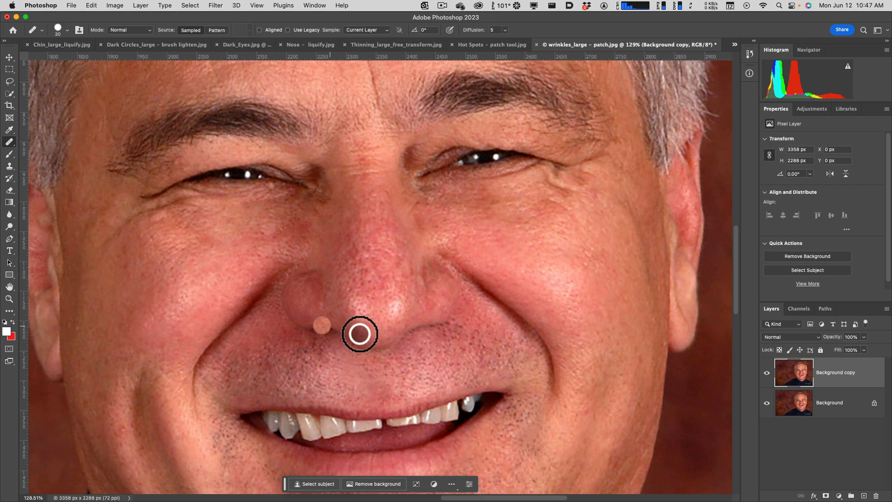
Compare the whole retouched face with the original by hiding and showing the Background copy layer.
key(super+1)
key(super+minus)
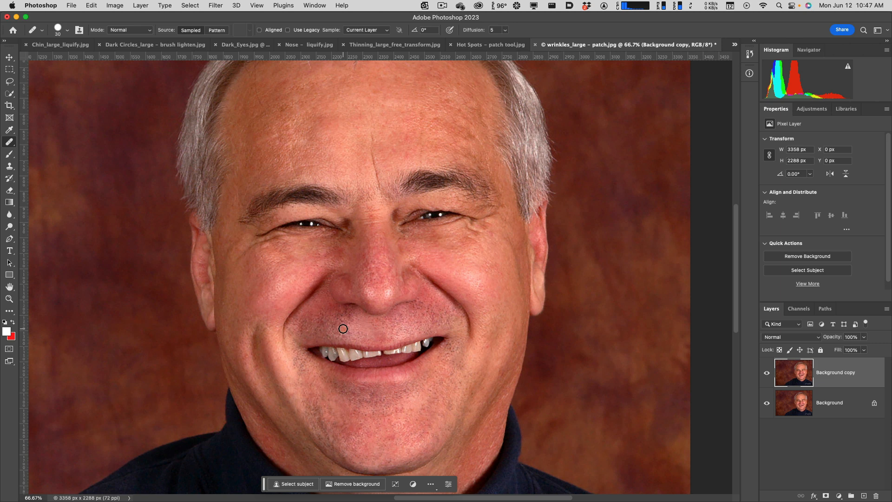
click(479, 322)
click(767, 372)
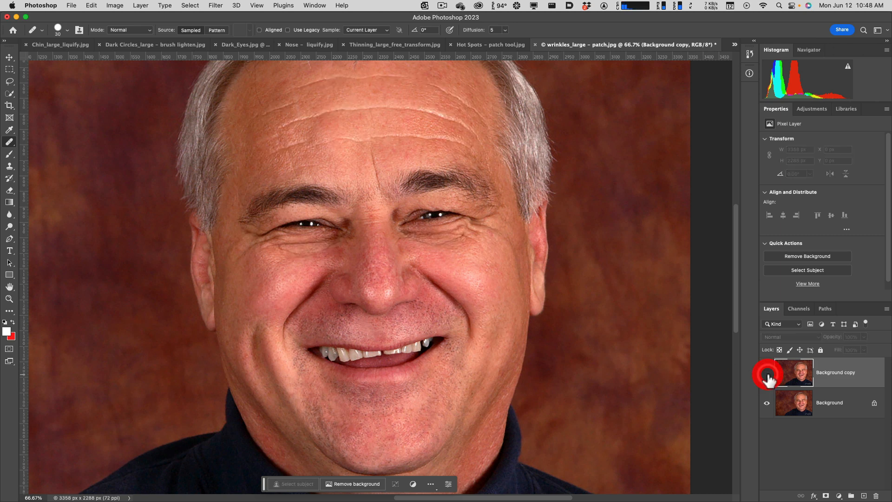
click(767, 374)
click(767, 374)
click(768, 374)
click(767, 374)
click(767, 374)
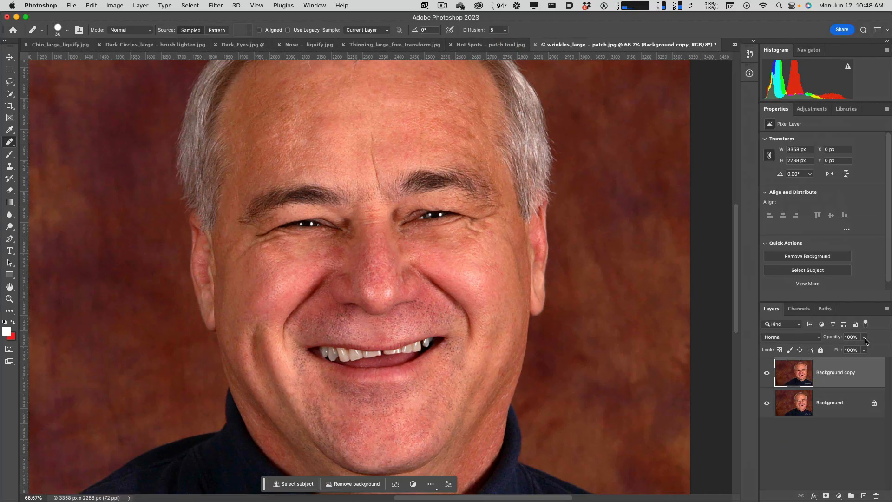
Lower the Background copy layer's opacity to 0% and toggle its visibility for comparison.
click(864, 339)
drag(863, 348, 819, 353)
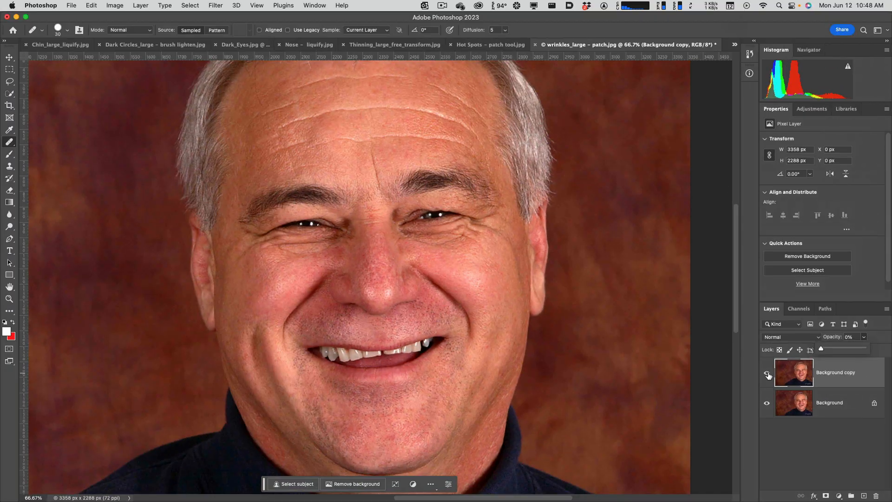
click(768, 374)
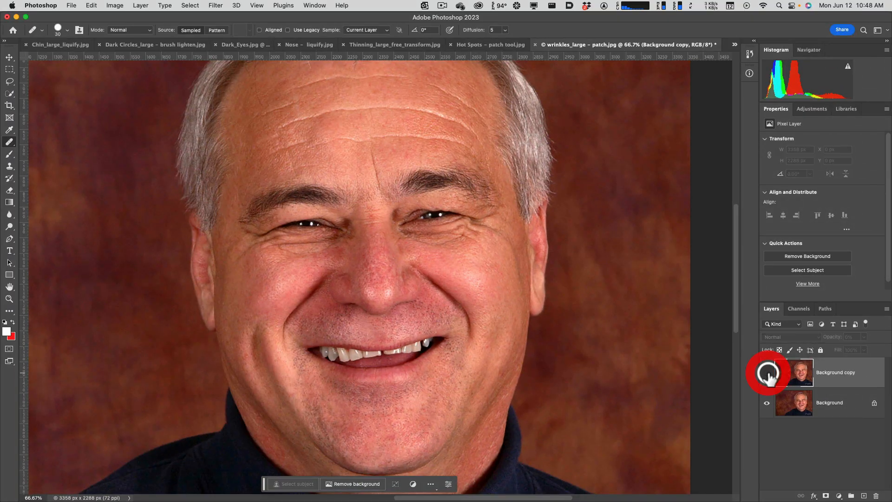
click(773, 373)
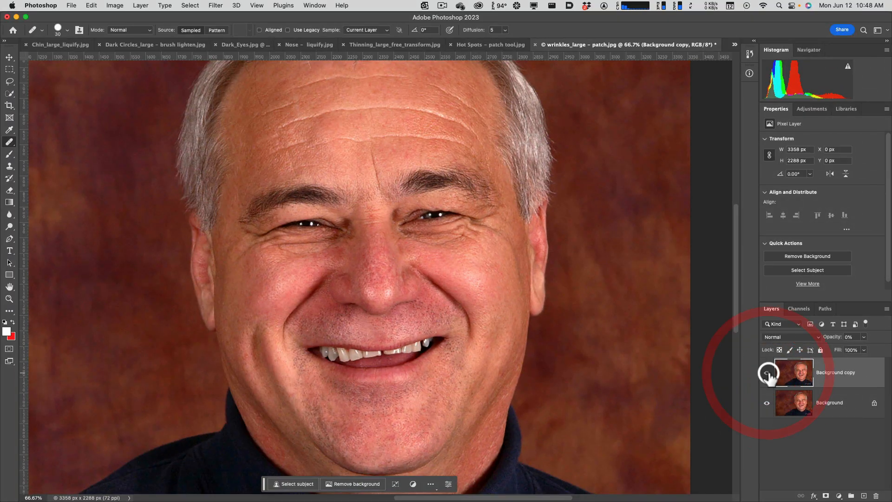
Set the Background copy layer's opacity to 51% and toggle its visibility to check the softened wrinkles against the original.
click(863, 337)
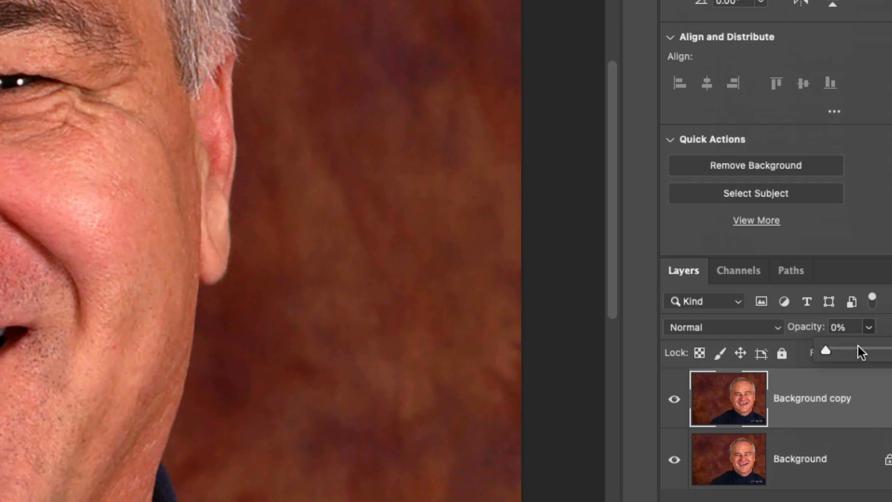
mouse_move(851, 353)
mouse_down()
mouse_move(887, 350)
mouse_move(865, 357)
mouse_up()
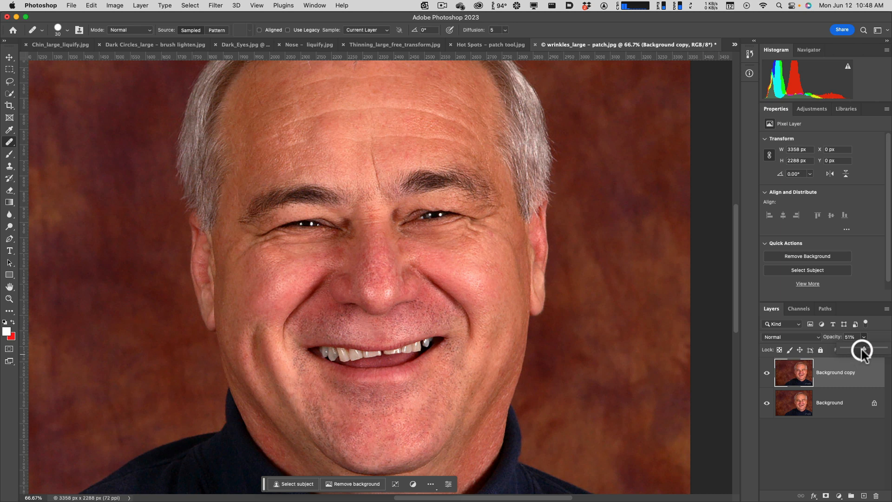
click(767, 373)
click(767, 374)
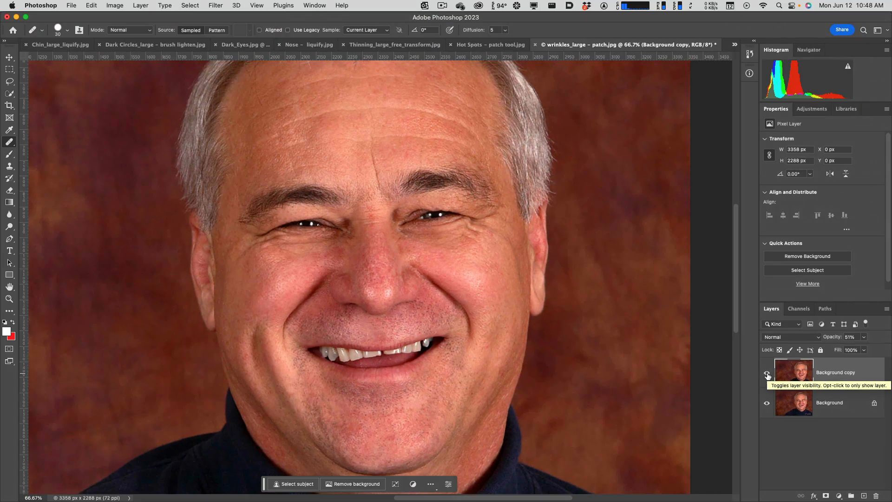
Recheck the softened wrinkles against the original photo by hiding and showing the Background copy layer.
click(767, 374)
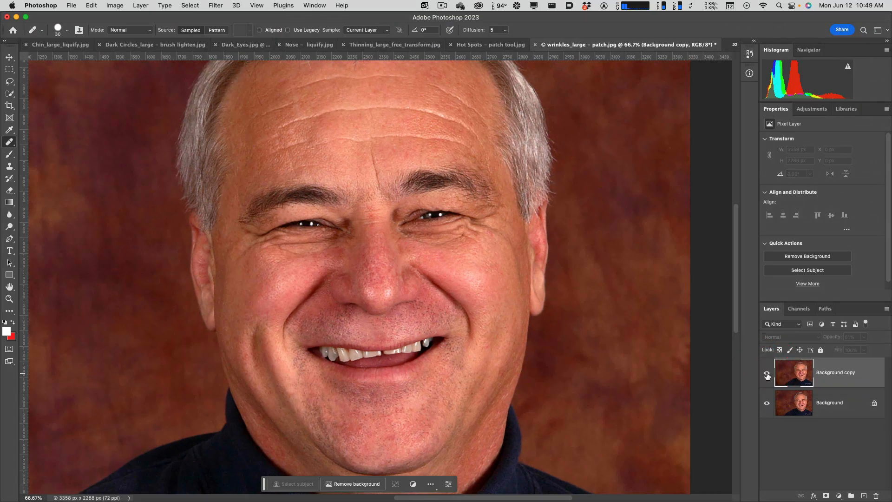
click(768, 374)
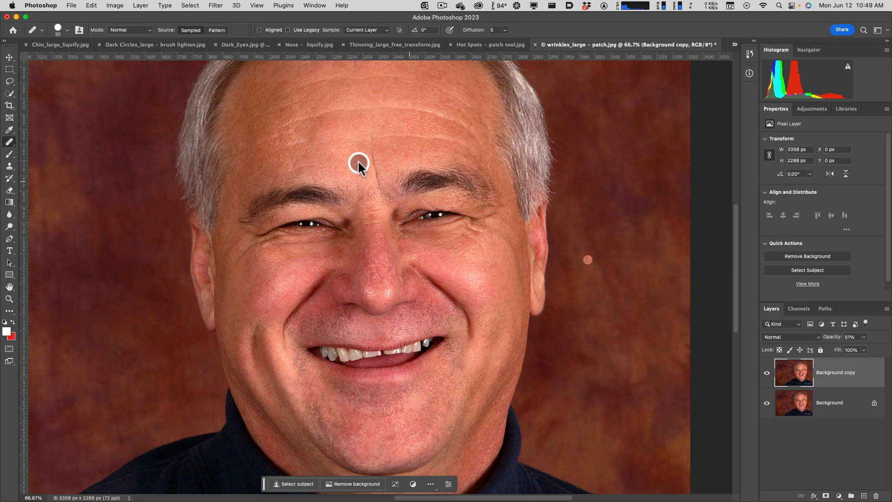
click(511, 226)
click(511, 225)
drag(510, 225, 509, 225)
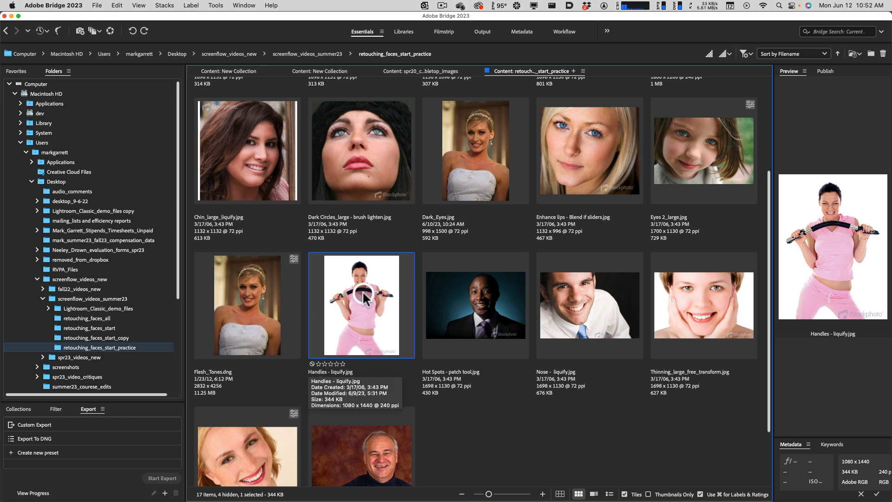
Open Handles - liquify.jpg in Photoshop from Bridge and start the Liquify filter on it.
double_click(358, 324)
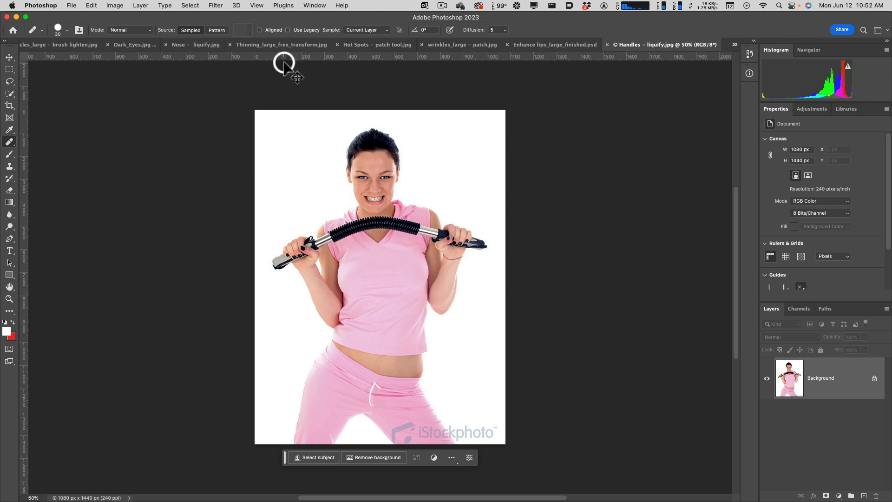
key(super+equal)
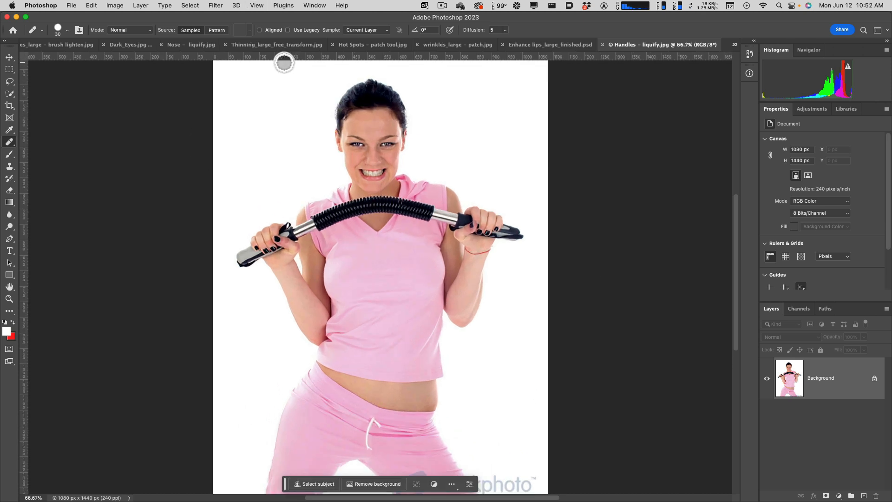
click(218, 6)
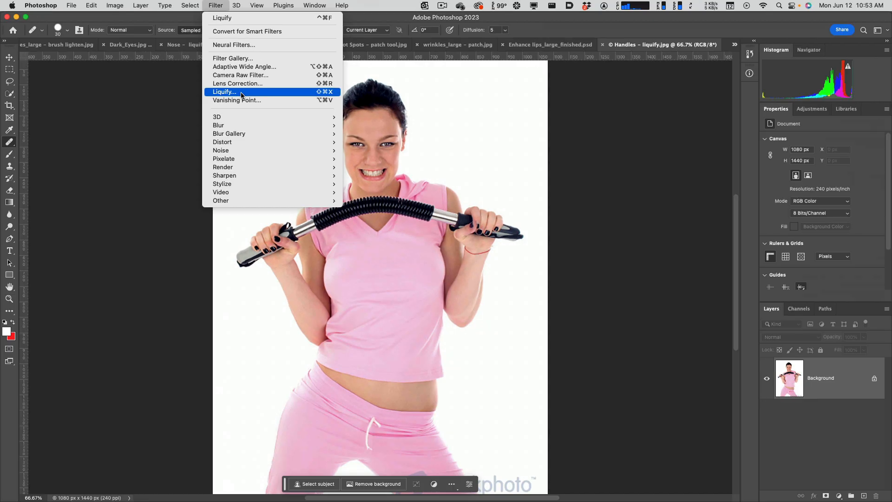
click(241, 93)
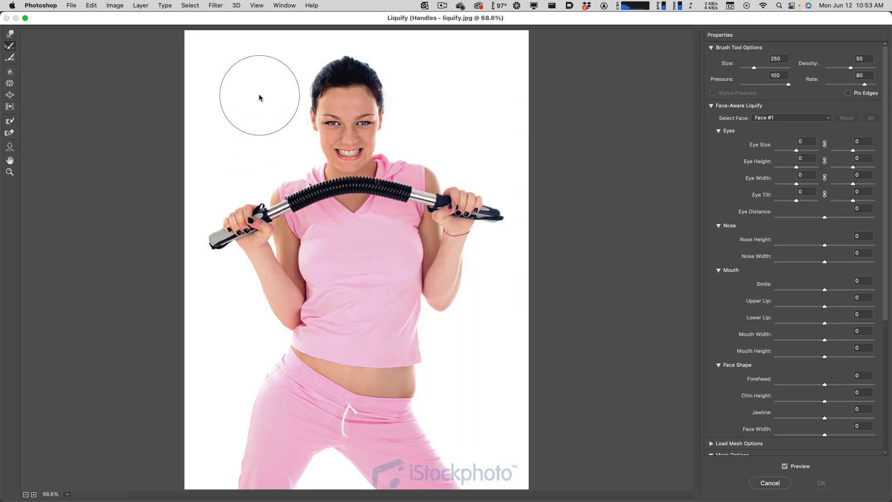
Push the bulge at the woman's bare left waist inward with the Forward Warp tool at brush size 100 and apply it.
click(9, 34)
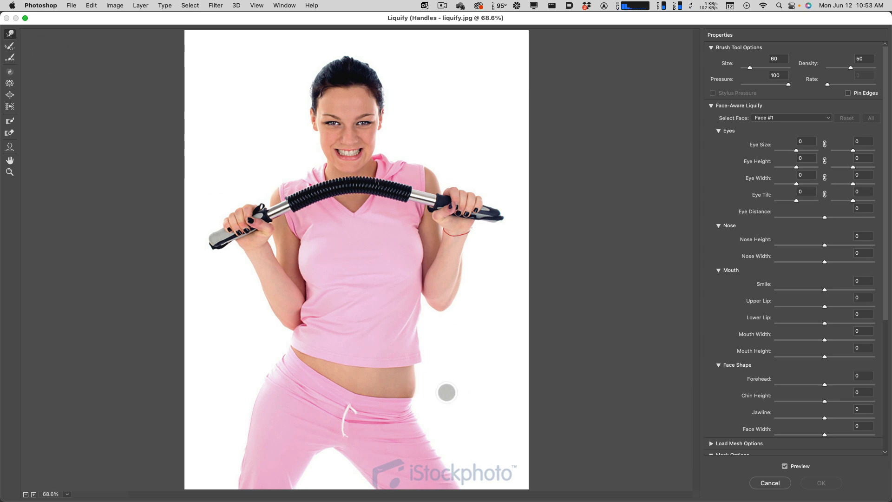
key(bracketright)
key(bracketright)
key(bracketright)
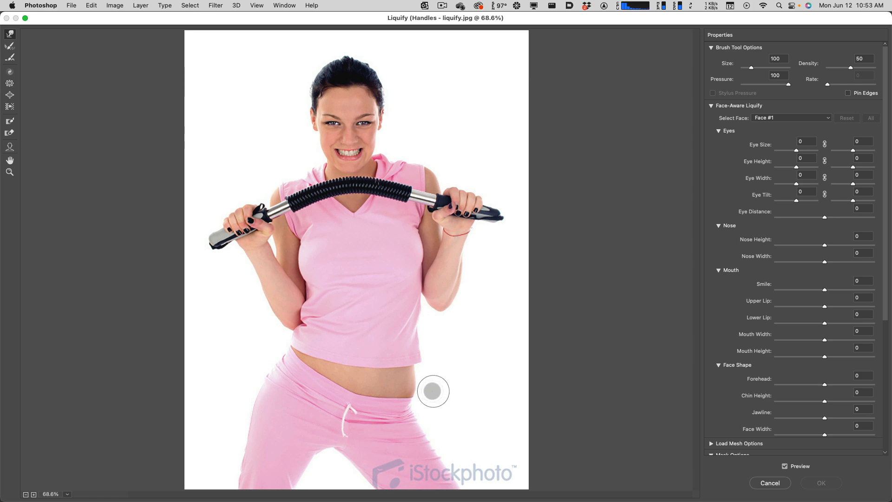
mouse_move(423, 388)
mouse_down()
mouse_move(422, 370)
mouse_move(420, 391)
mouse_move(421, 379)
mouse_up()
click(418, 397)
click(418, 376)
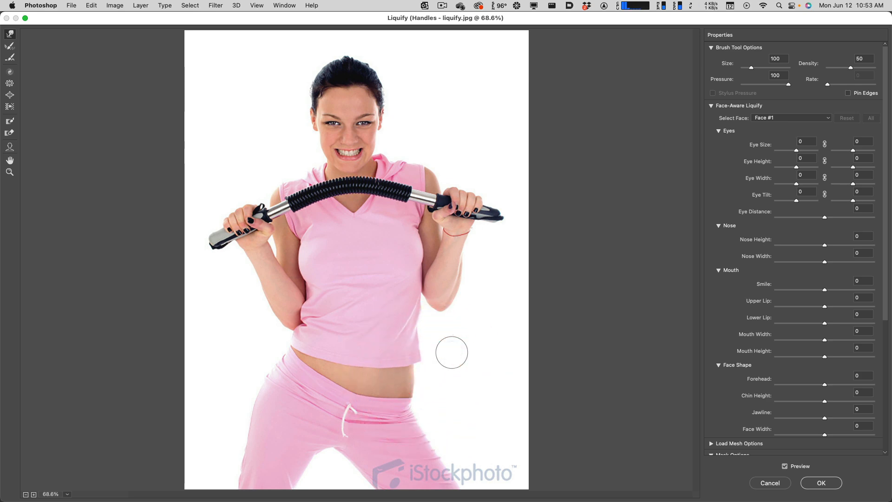
click(284, 239)
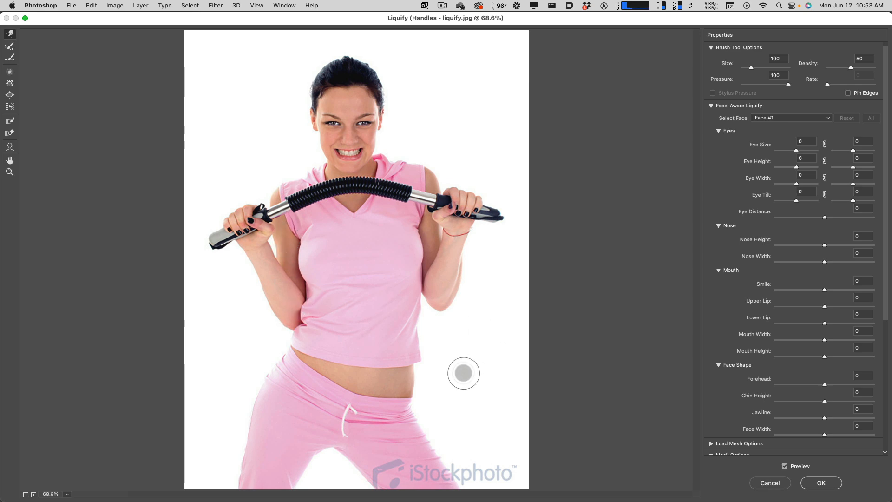
click(820, 482)
click(821, 485)
Undo and redo the Liquify change to compare the waistline before and after.
key(super+s)
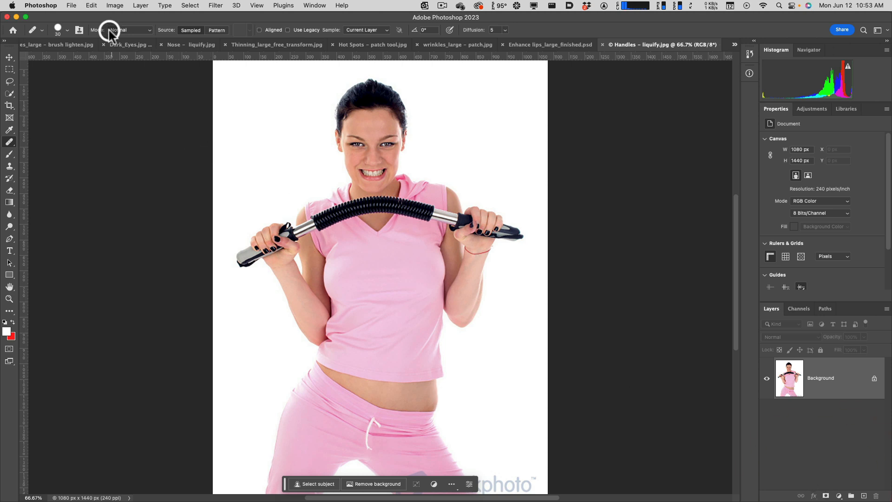
click(92, 5)
click(102, 27)
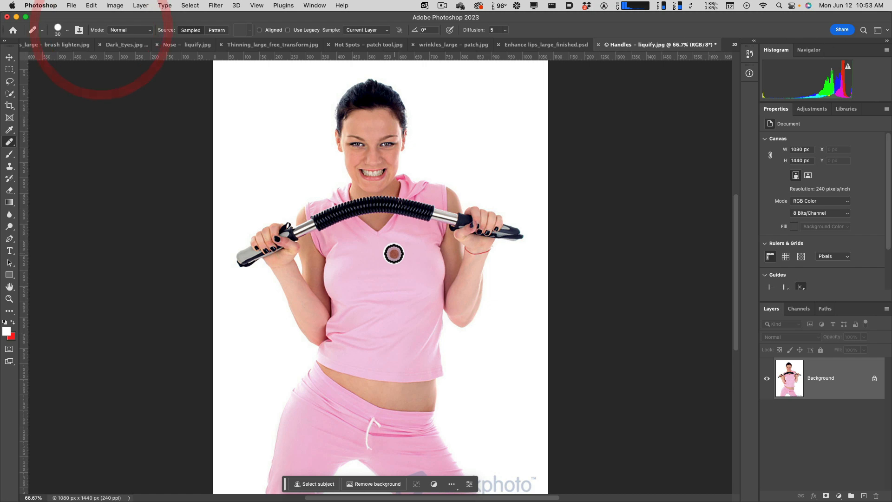
Switch back to Bridge and open change_face_expression_liquify.JPG in Photoshop.
key(ctrl+Up)
click(232, 165)
scroll(534, 195, up, 3)
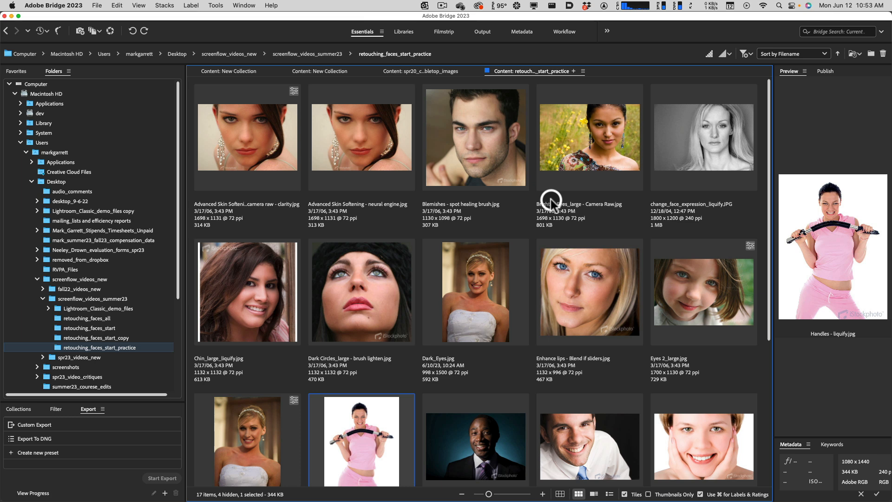
click(706, 144)
double_click(705, 146)
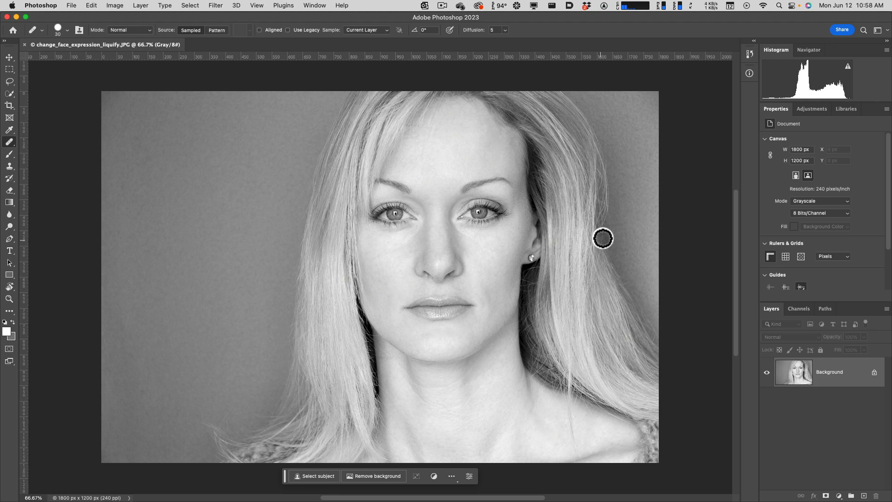
Convert the grayscale portrait to RGB Color mode.
click(807, 372)
click(116, 5)
mouse_move(126, 19)
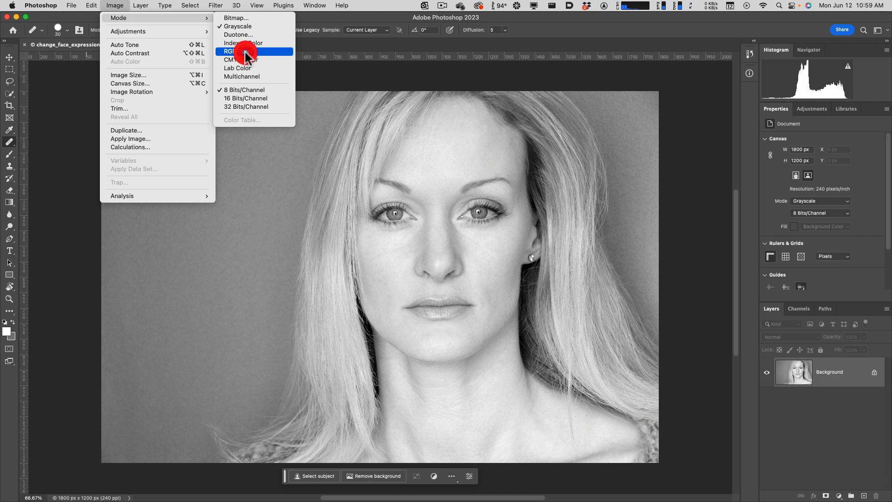
click(244, 51)
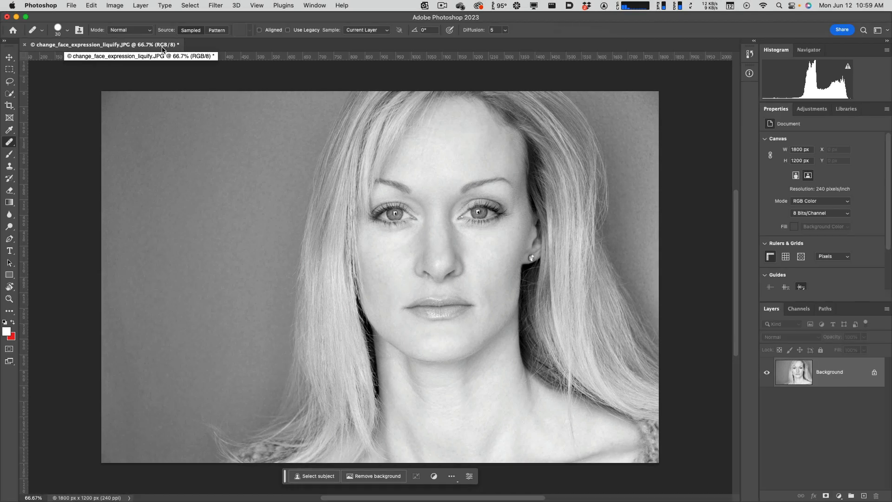
Duplicate the Background layer and convert the copy to a Smart Object.
click(802, 370)
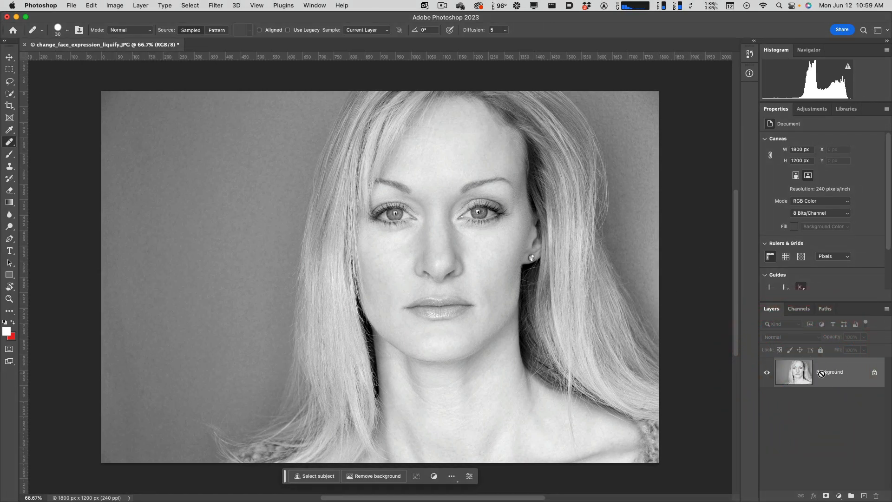
key(super+j)
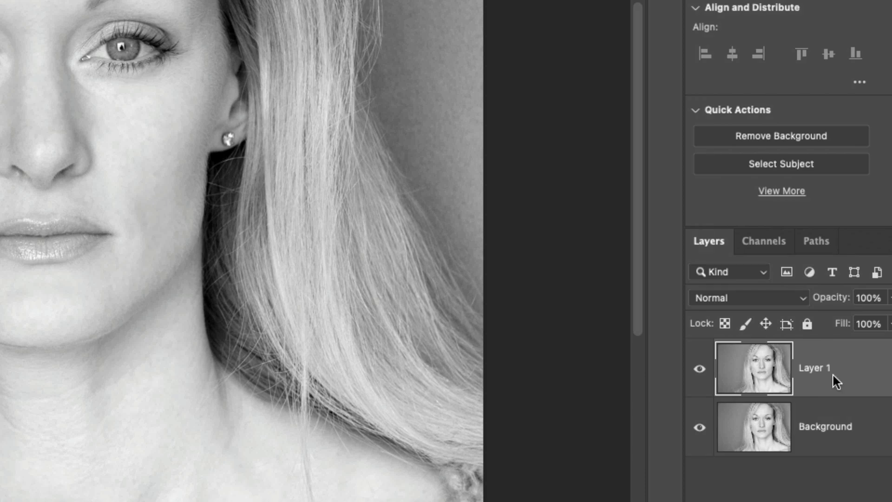
right_click(861, 366)
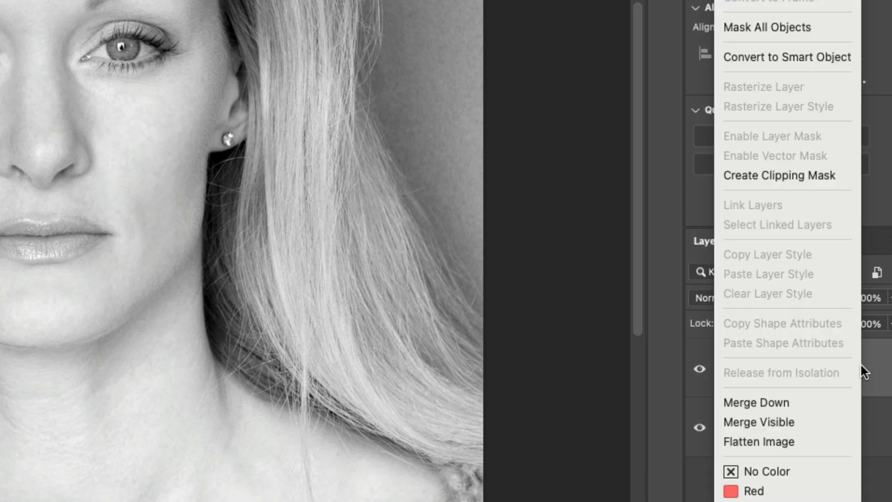
click(819, 57)
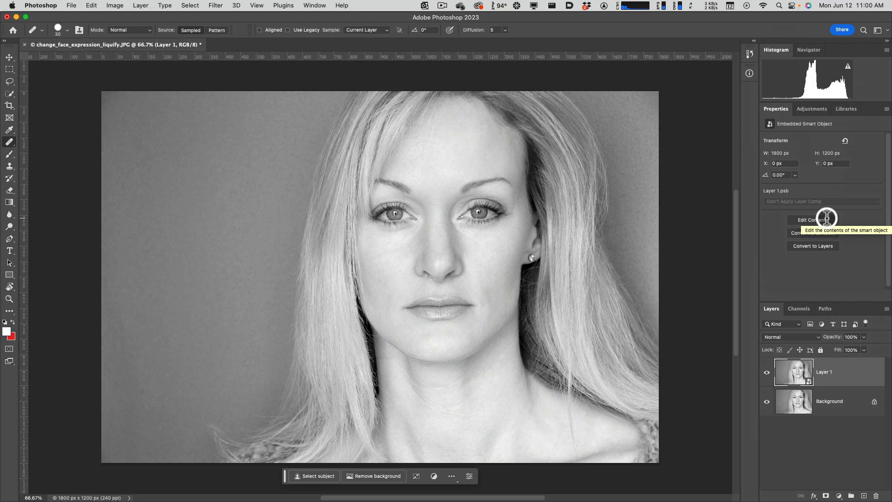
click(827, 217)
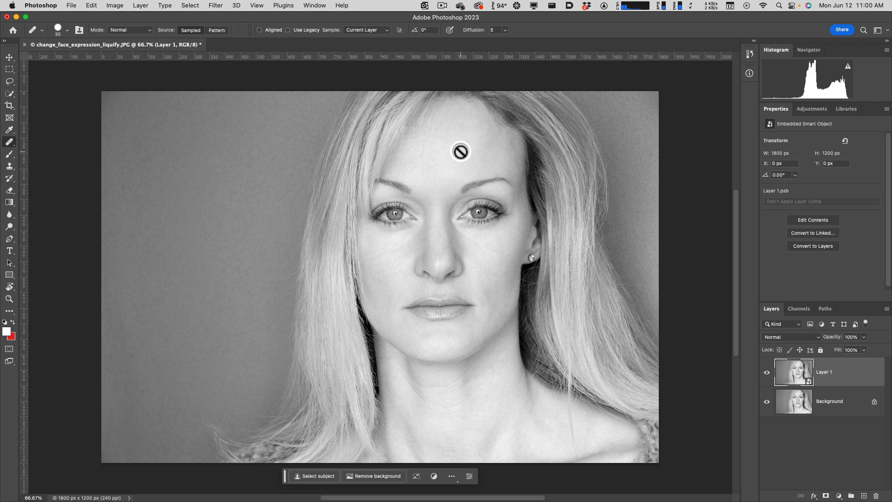
In Liquify on Layer 1, set Smile to 52, Upper Lip to 32, Lower Lip to 2 and Mouth Width to 31.
click(225, 6)
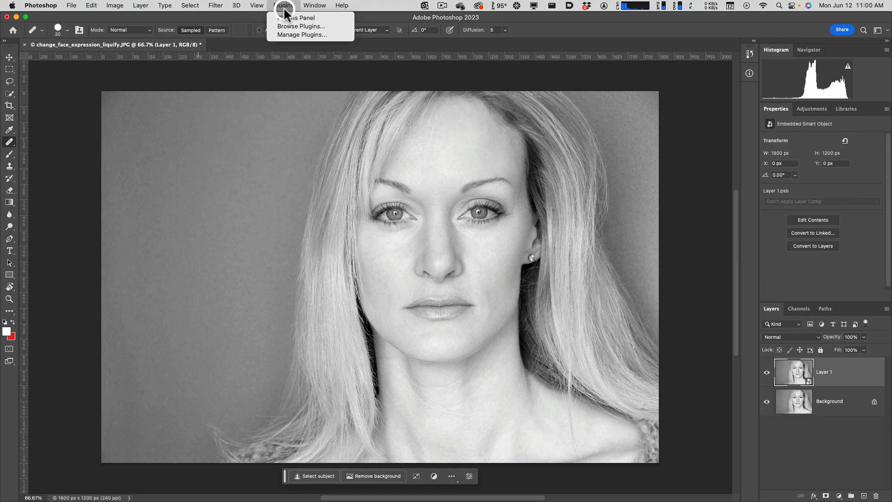
mouse_move(232, 5)
click(245, 88)
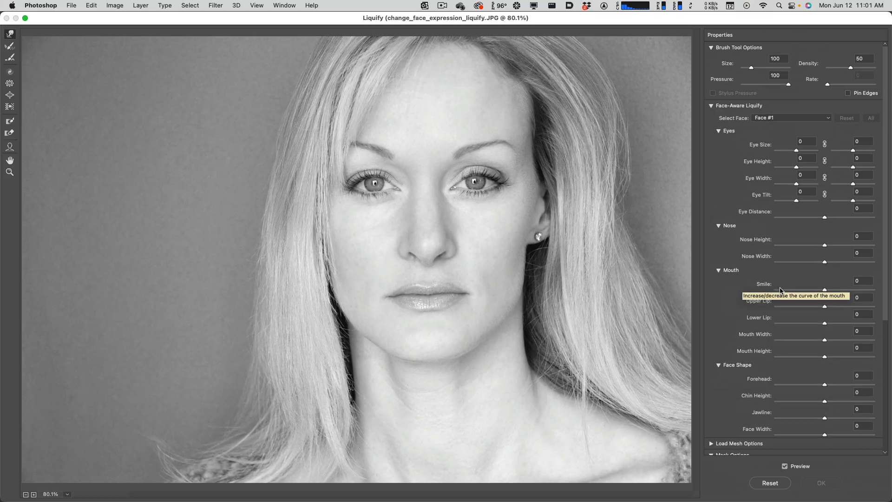
click(781, 286)
drag(820, 289, 847, 291)
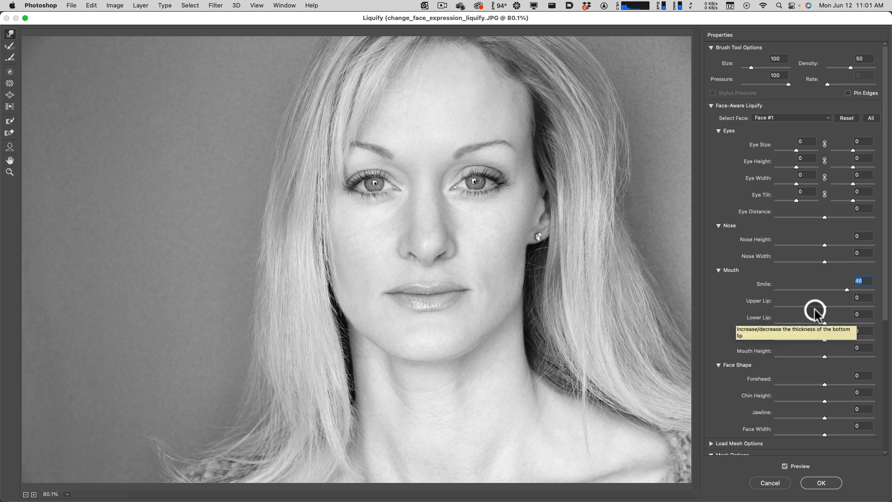
drag(824, 308, 840, 340)
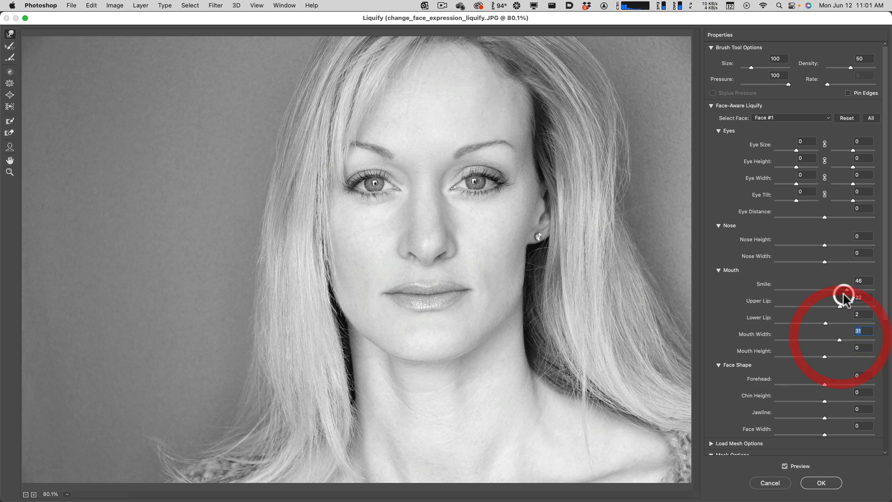
drag(848, 291, 850, 291)
Toggle the Liquify preview to compare the reshaped mouth with the original, and accept the adjustments.
scroll(807, 346, down, 5)
scroll(807, 348, up, 3)
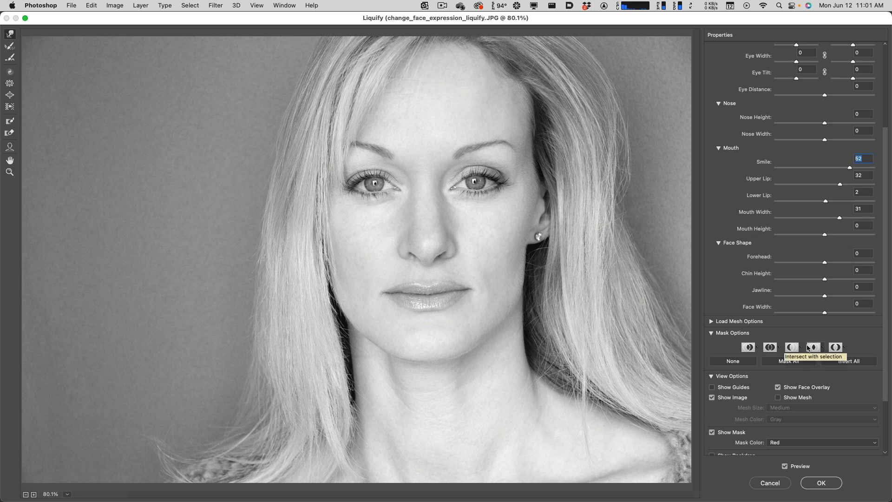
click(809, 348)
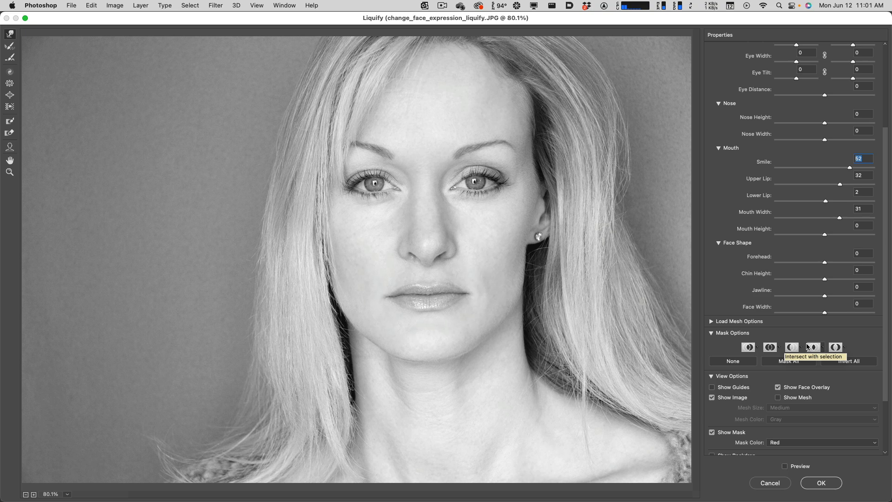
key(p)
key(p)
key(p)
key(p)
key(p)
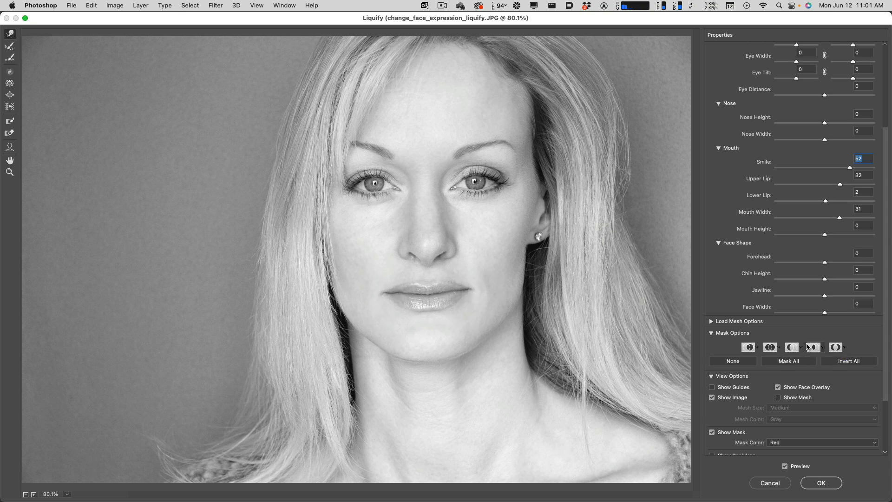
key(p)
key(p)
key(p)
key(p)
key(p)
click(807, 347)
scroll(796, 376, up, 3)
scroll(796, 375, down, 5)
scroll(798, 378, up, 5)
scroll(797, 378, down, 5)
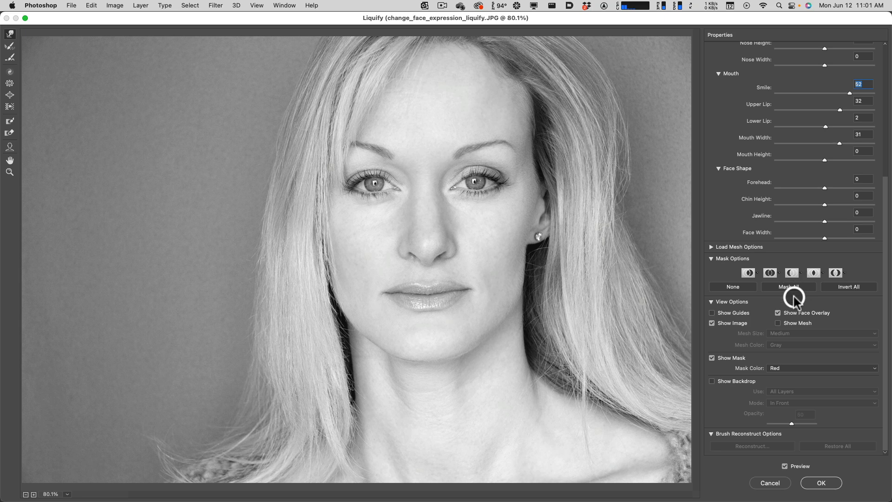
scroll(794, 297, up, 5)
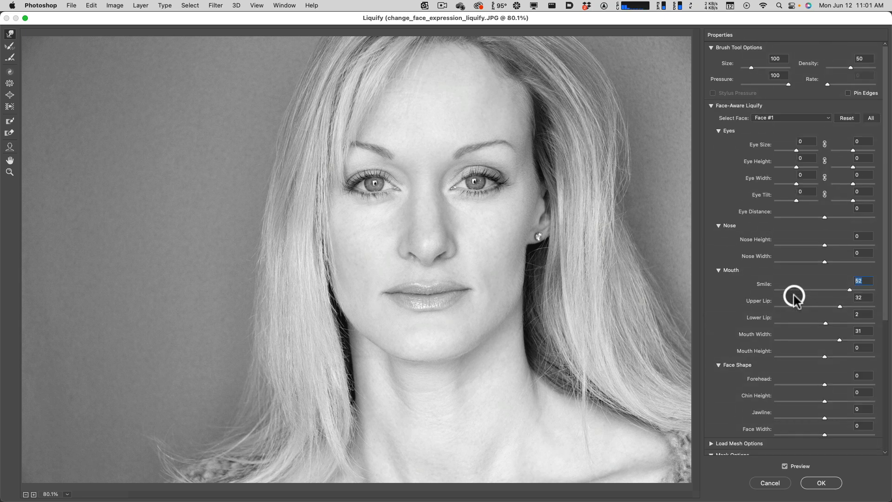
click(821, 483)
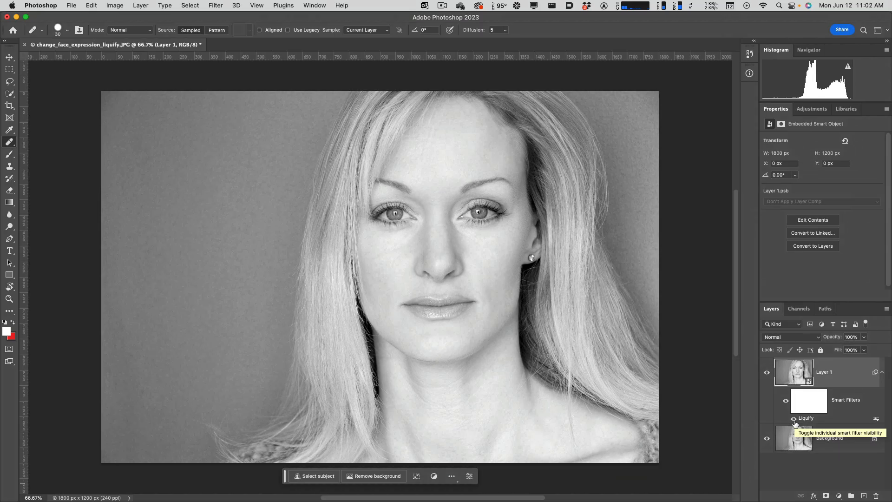
Compare the face with and without the Liquify smart filter by toggling its visibility, and select the Background layer.
click(794, 420)
click(794, 420)
click(786, 401)
click(786, 401)
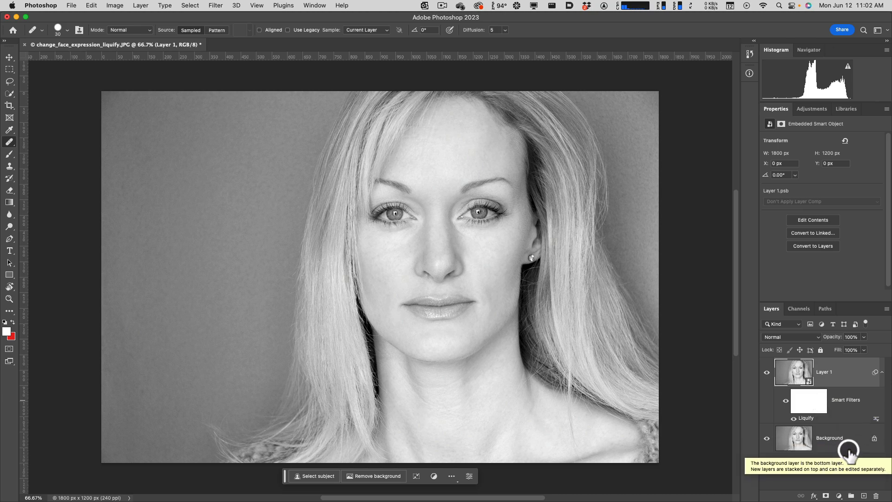
click(793, 439)
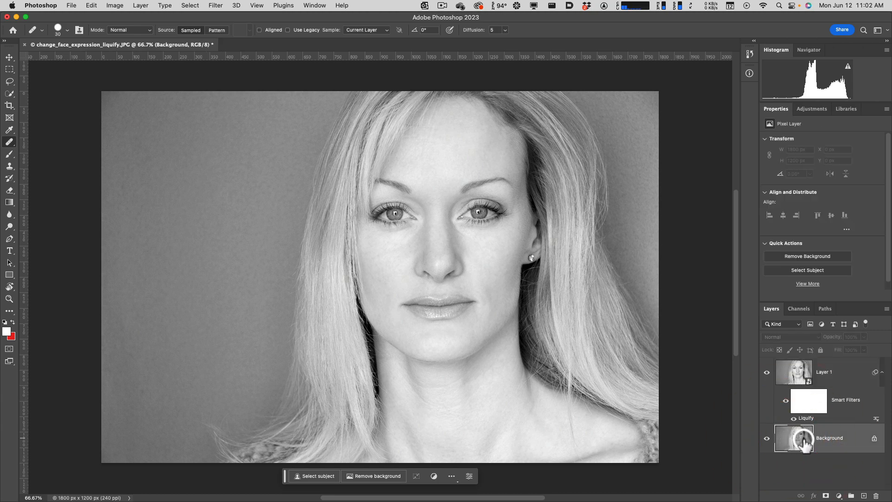
Duplicate the Background layer again and convert the new copy to a Smart Object.
key(super+j)
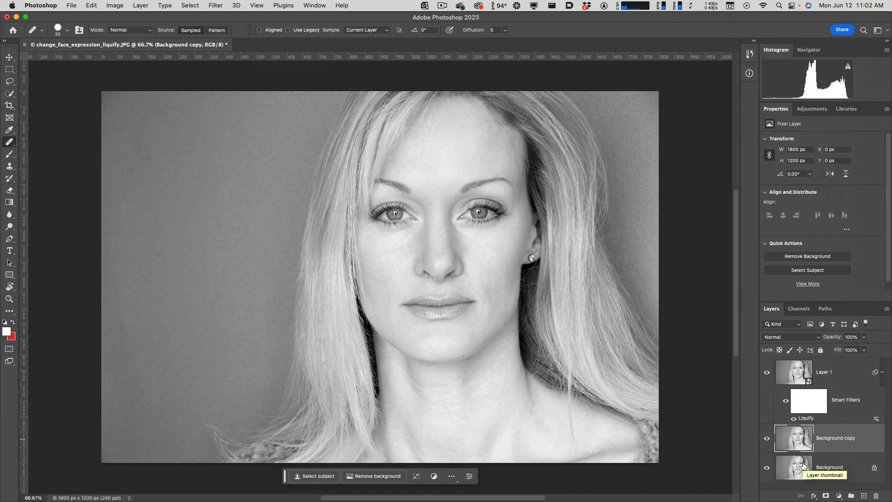
right_click(837, 441)
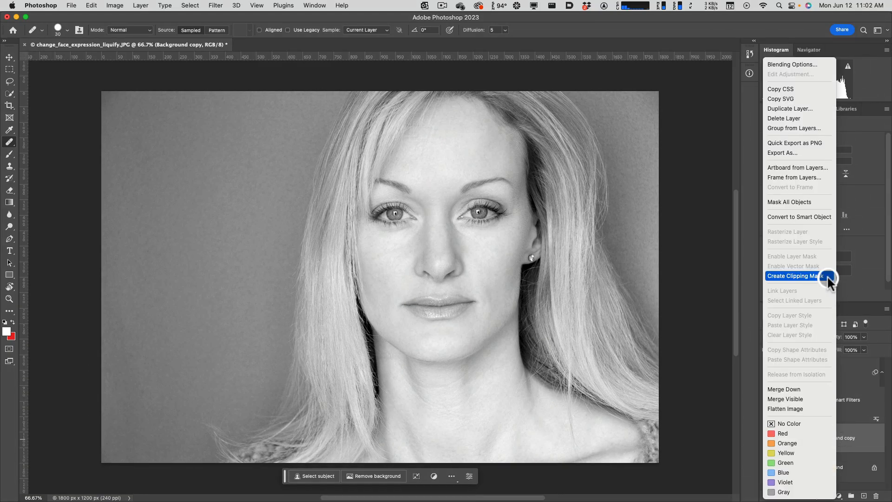
click(819, 216)
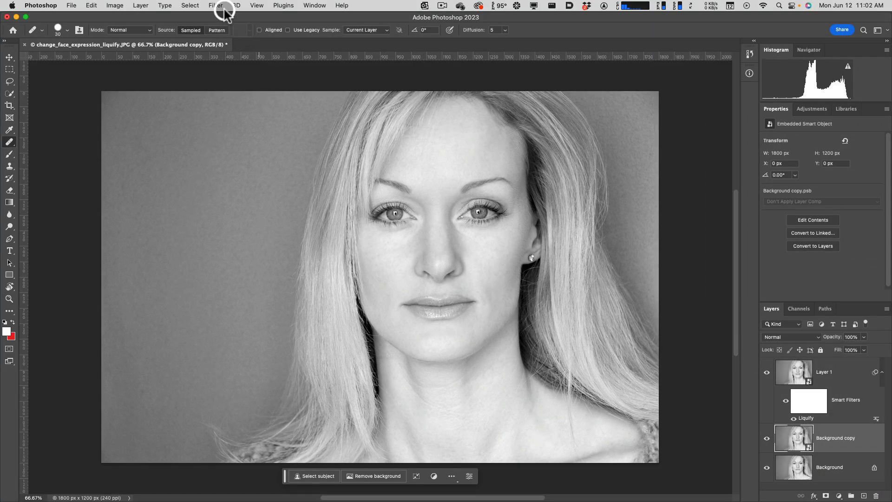
In Liquify on Background copy, link both eyes' settings and set Eye Size to 100, Eye Height to 72, Eye Width to 79 and Eye Tilt to 100.
click(227, 12)
click(236, 90)
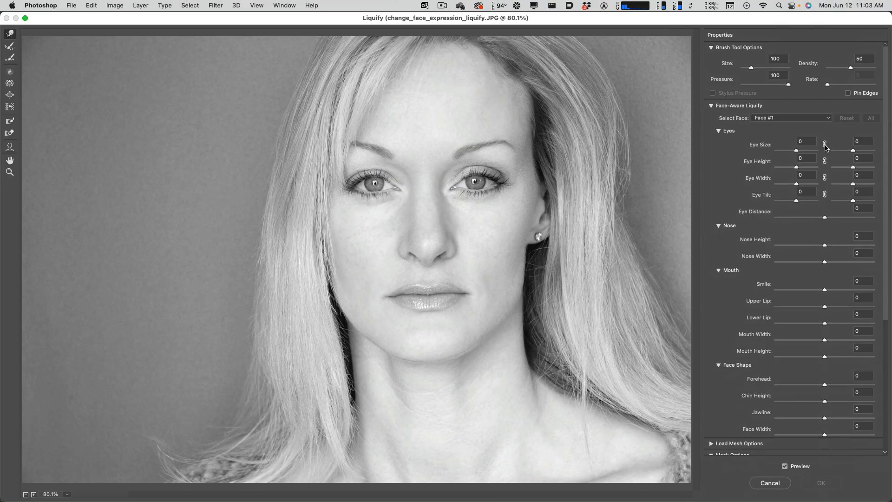
drag(796, 151, 804, 153)
click(823, 145)
click(826, 146)
drag(797, 151, 811, 169)
click(825, 160)
click(825, 177)
click(826, 193)
drag(796, 168, 822, 199)
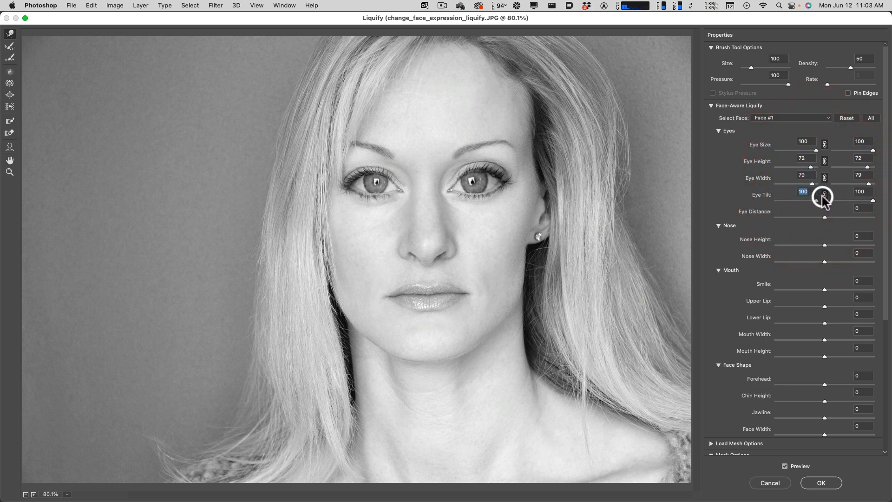
Set Nose Height to -51, Nose Width to -94, Upper Lip to -66, Lower Lip to 70, Mouth Width to -78 and Mouth Height to -97.
drag(825, 262, 800, 245)
click(823, 246)
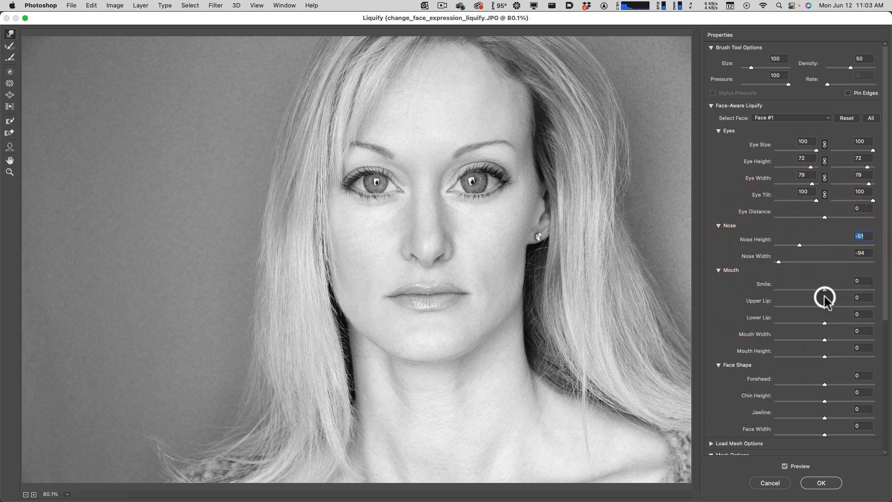
drag(825, 307, 785, 341)
Set the face shape's Forehead to 100 and Chin Height to 64, and accept the Liquify adjustments.
drag(823, 385, 874, 385)
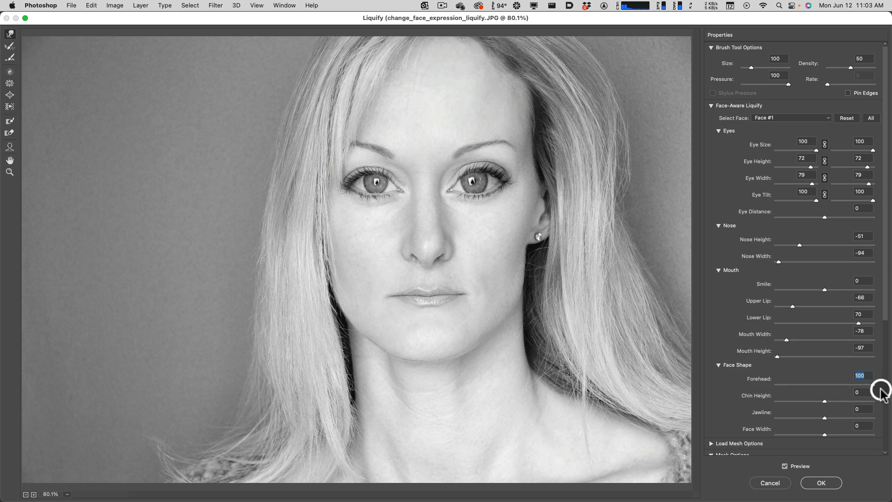
drag(826, 402, 854, 403)
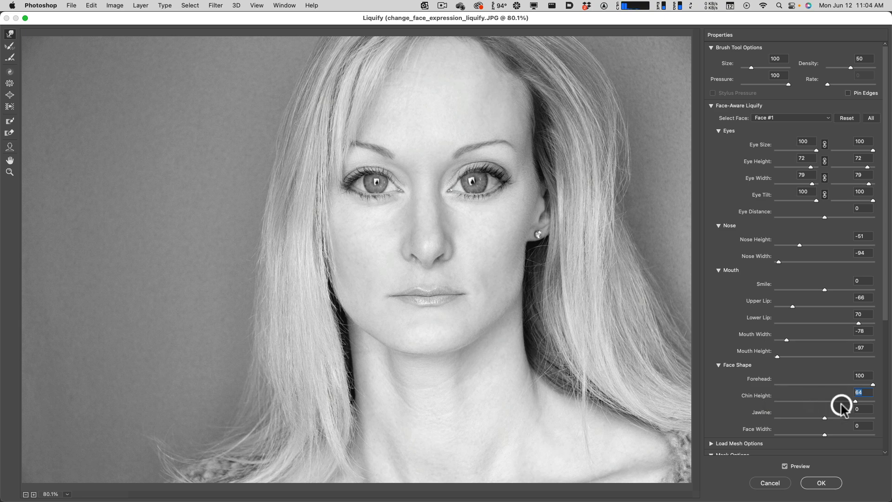
click(821, 483)
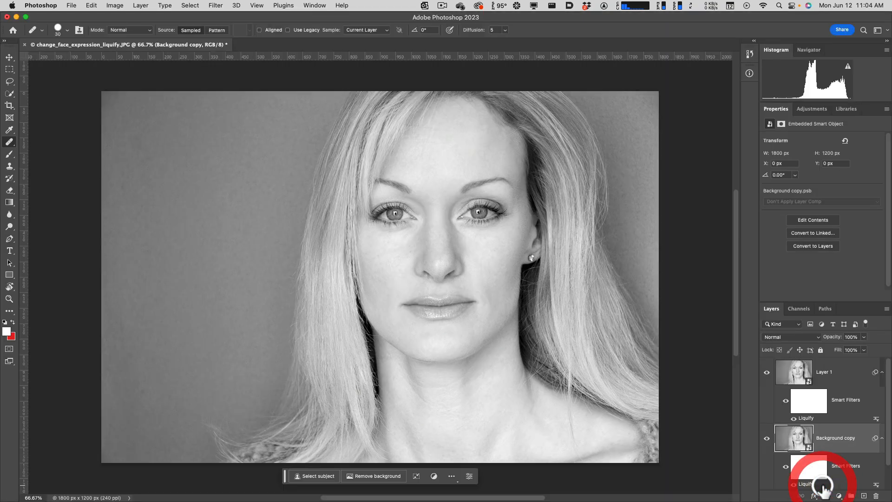
Make room for the whole layer stack and compare both Liquify versions with the original by toggling the visibility of Layer 1 and Background copy.
mouse_move(823, 486)
mouse_down()
mouse_move(811, 409)
mouse_move(827, 415)
mouse_up()
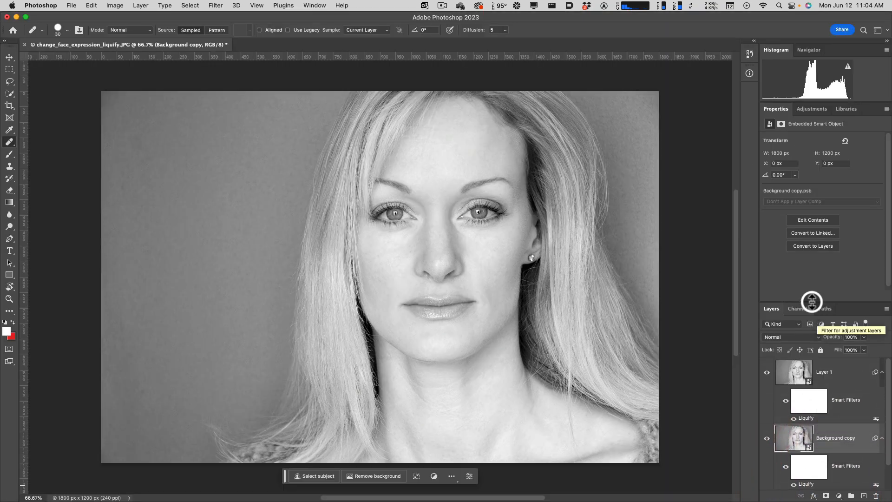
drag(806, 305, 806, 224)
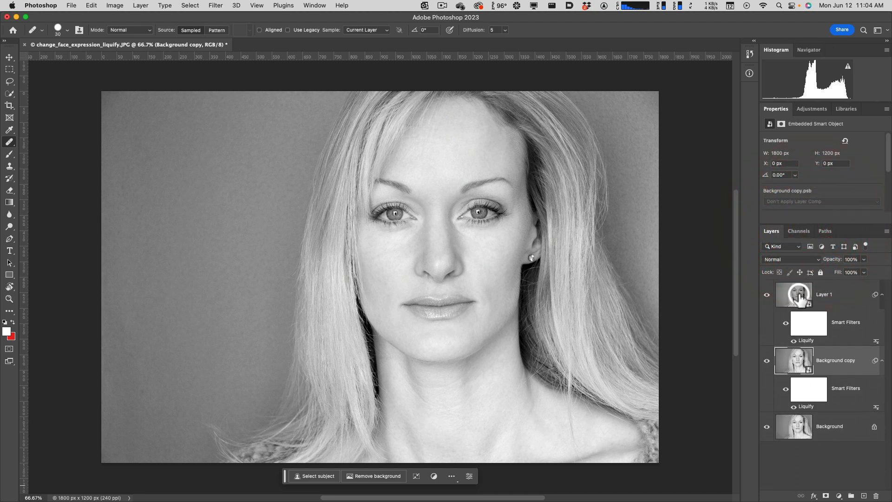
click(766, 295)
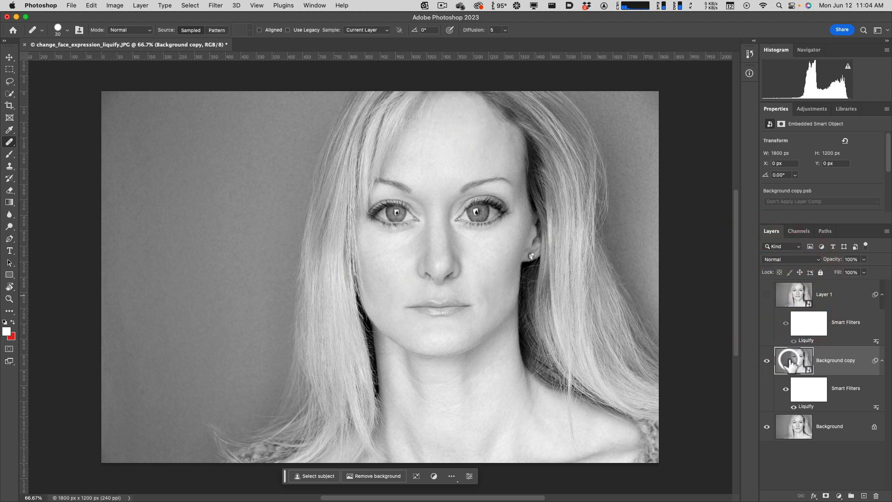
click(766, 295)
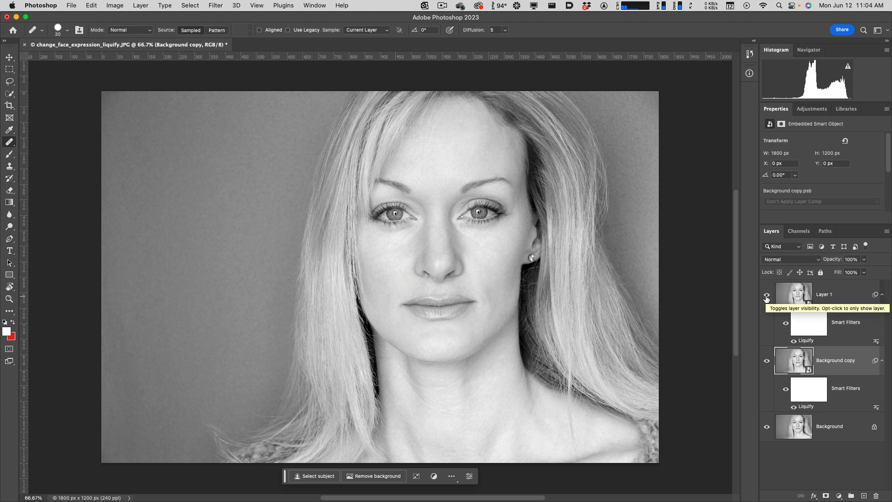
click(767, 296)
click(767, 360)
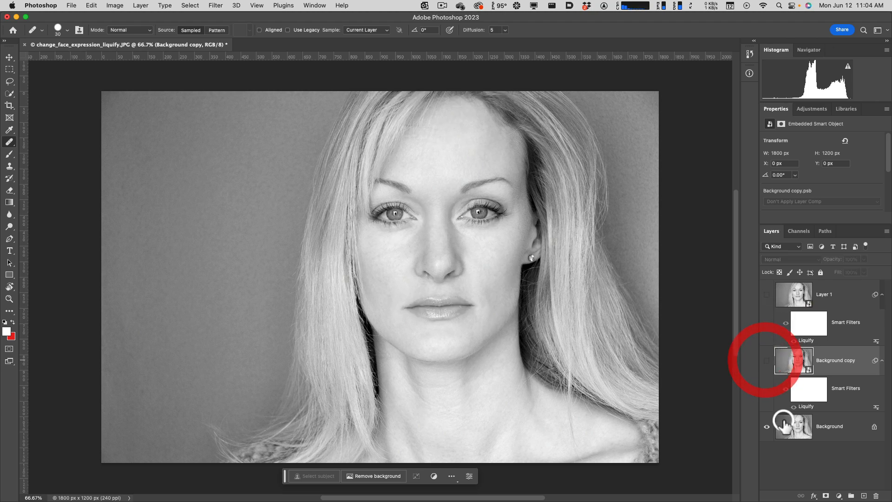
click(767, 360)
click(767, 298)
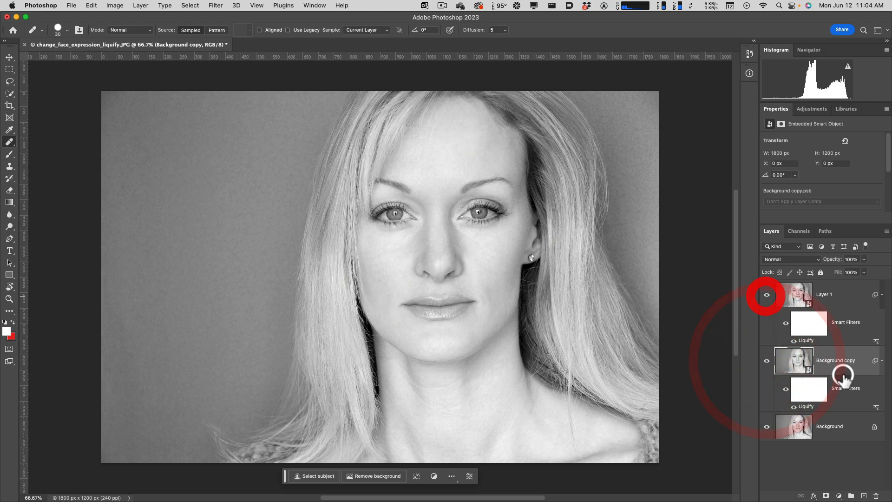
Reopen the Liquify smart filter on Layer 1 to review its face settings, and close it without changing any values.
click(844, 328)
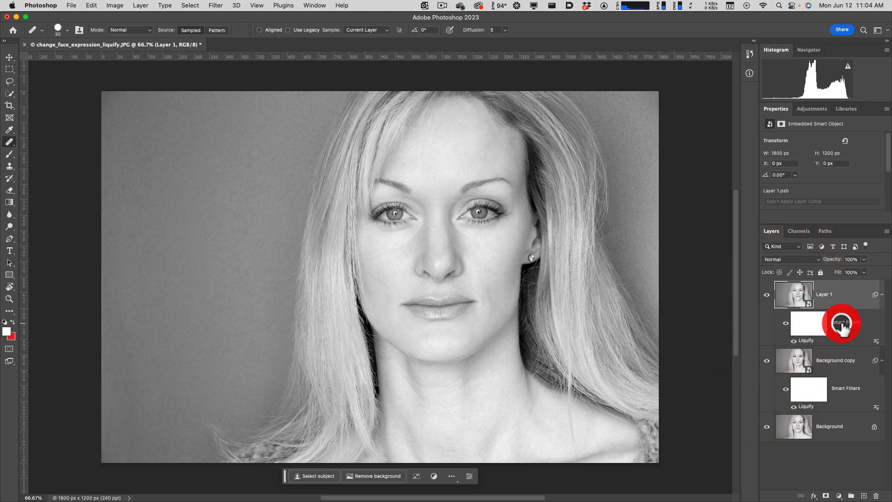
click(814, 327)
double_click(808, 339)
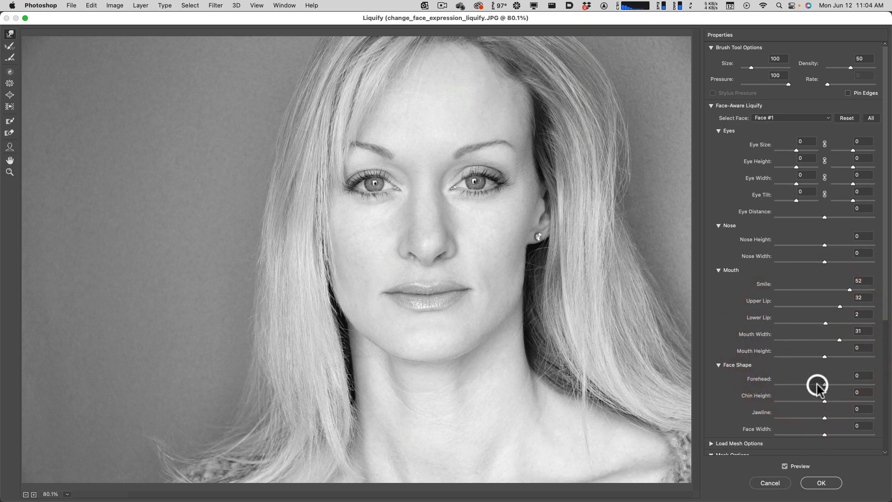
click(779, 483)
double_click(806, 340)
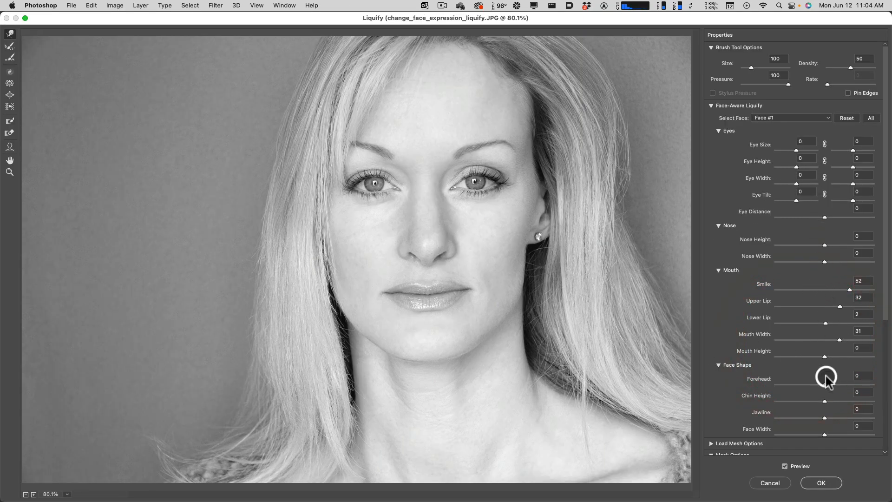
click(818, 483)
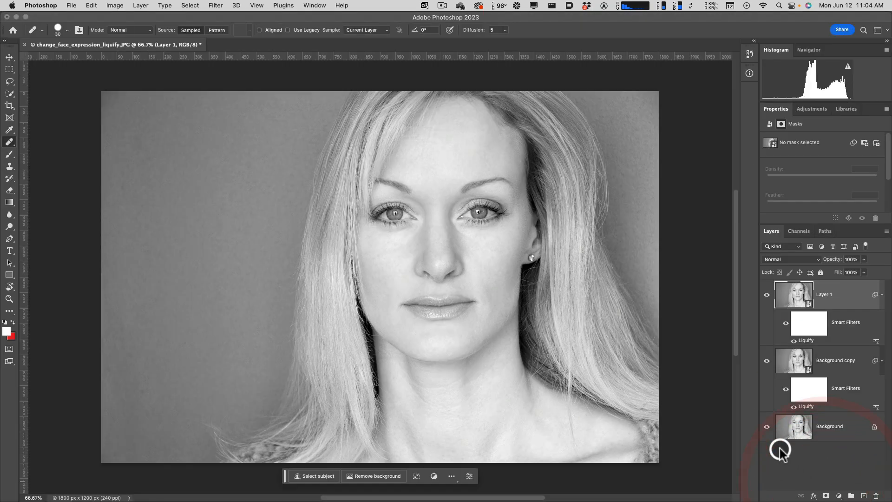